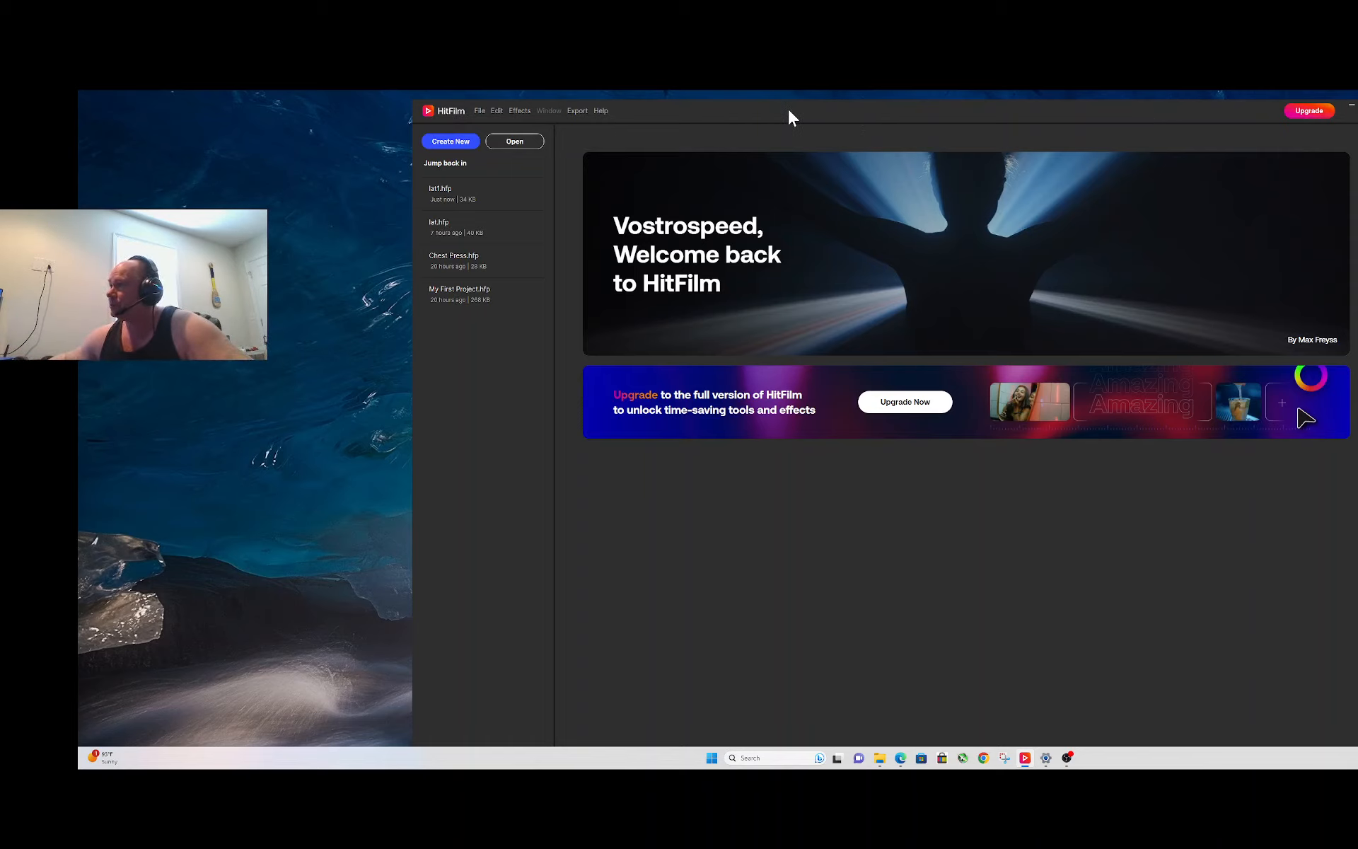
drag(788, 109, 805, 106)
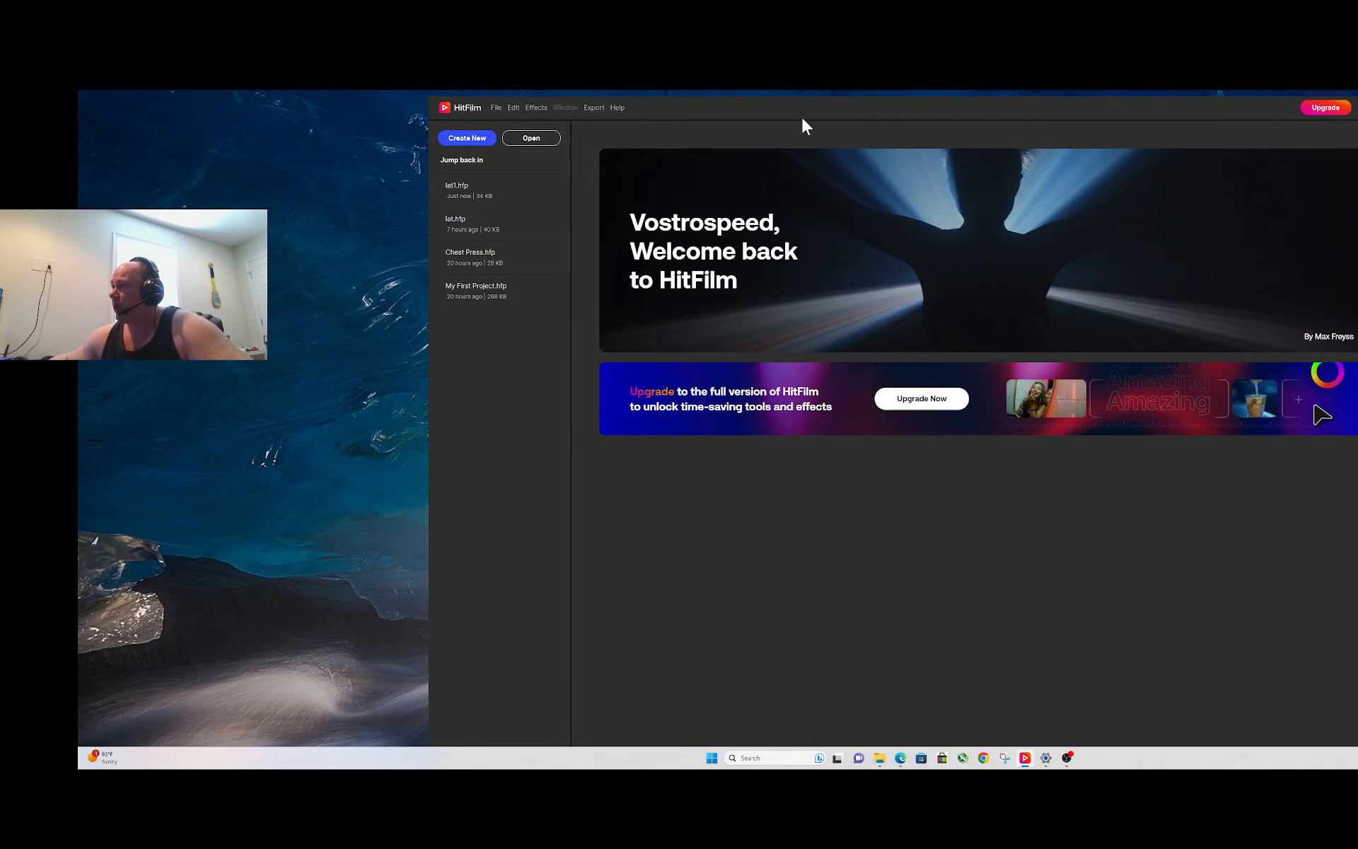
click(481, 138)
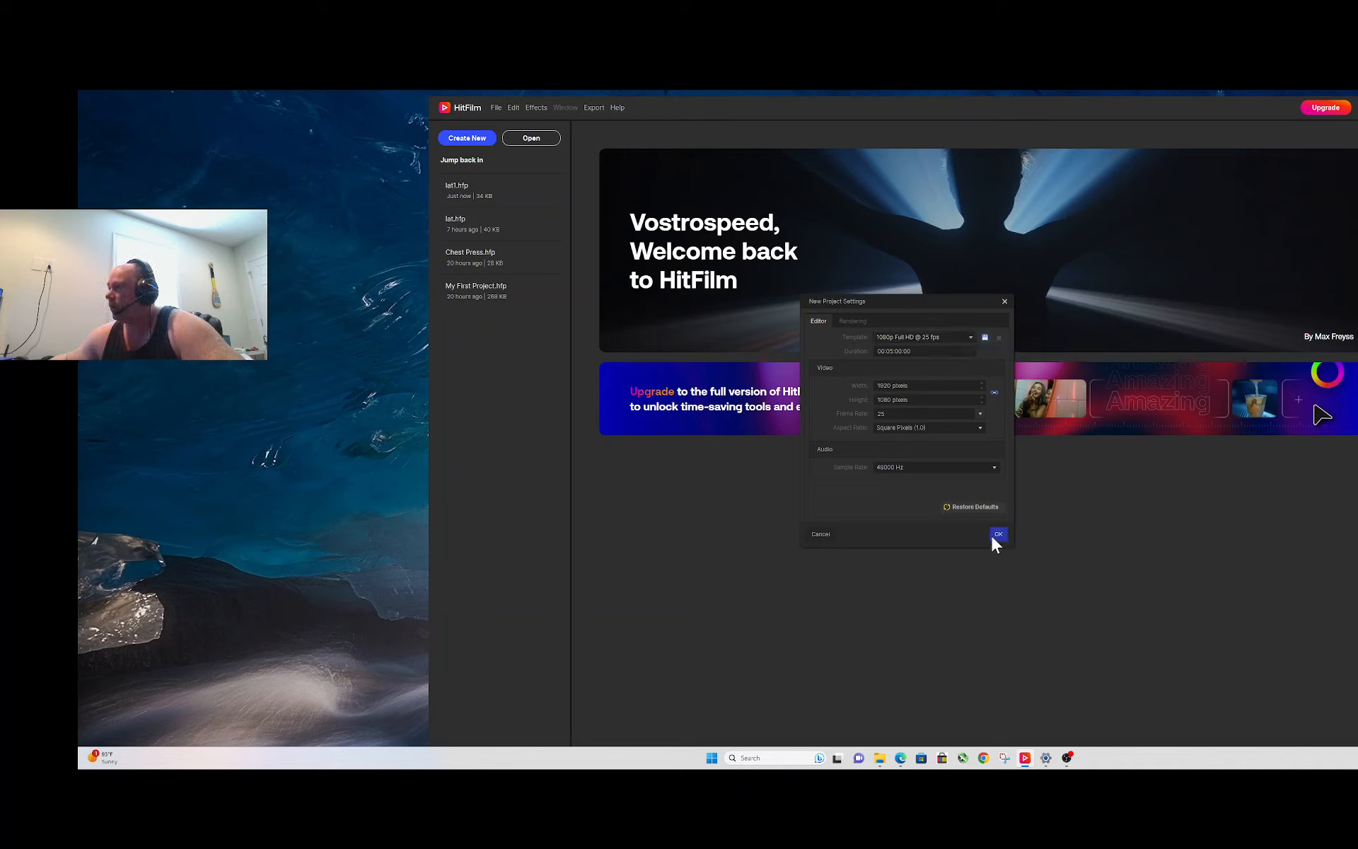
click(822, 535)
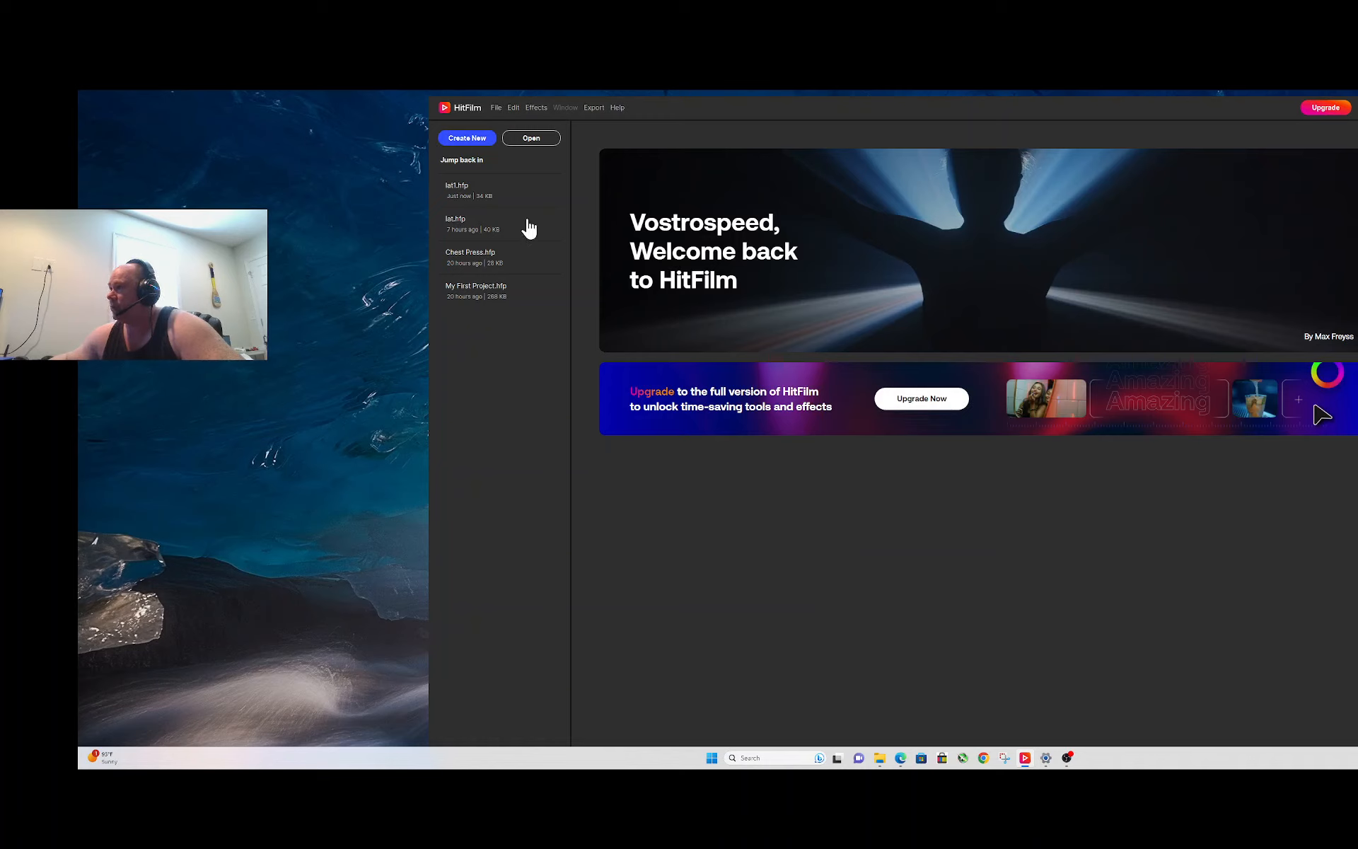
- Create a new project from the Vertical 1080p @ 30 fps template with a frame rate of 30
click(479, 138)
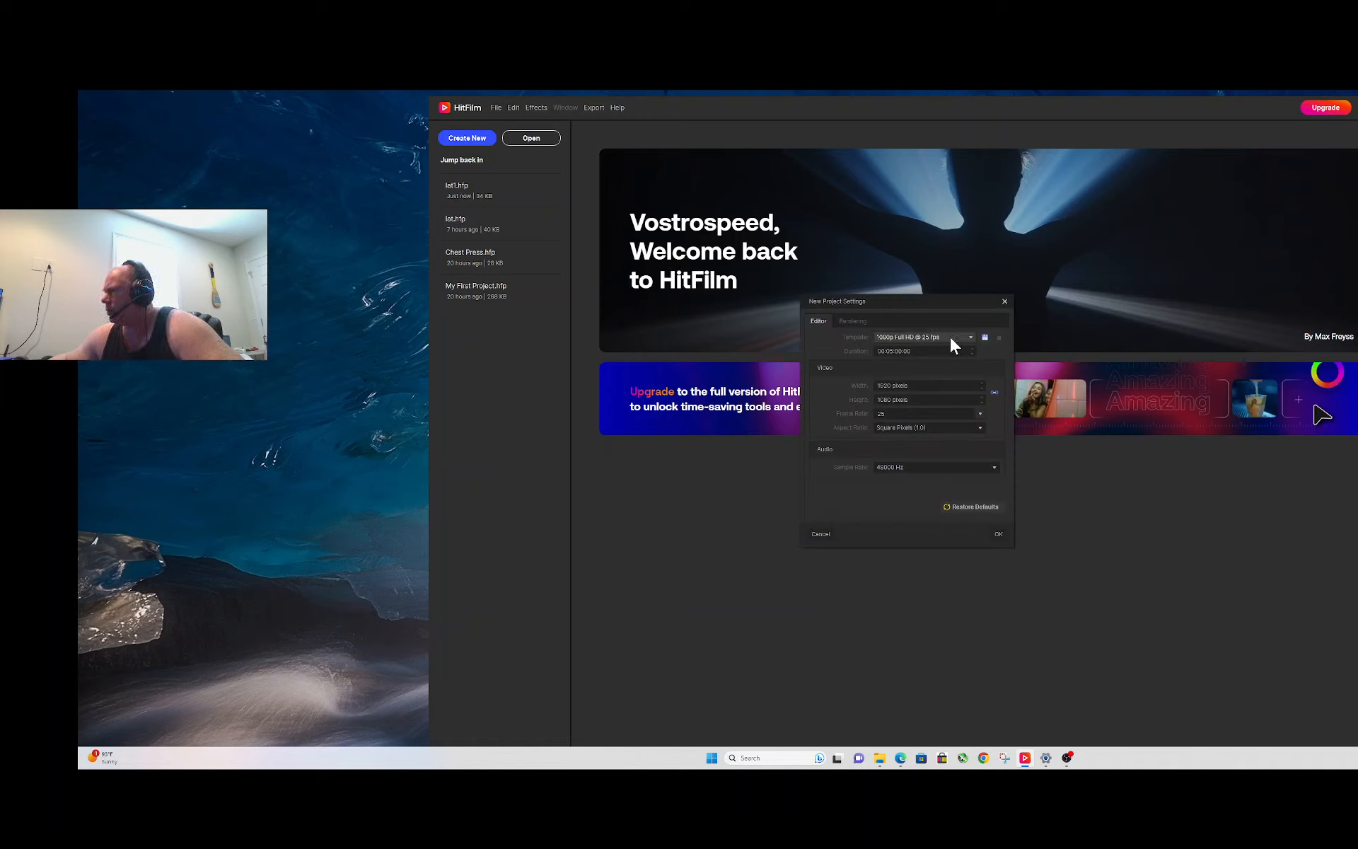
click(971, 337)
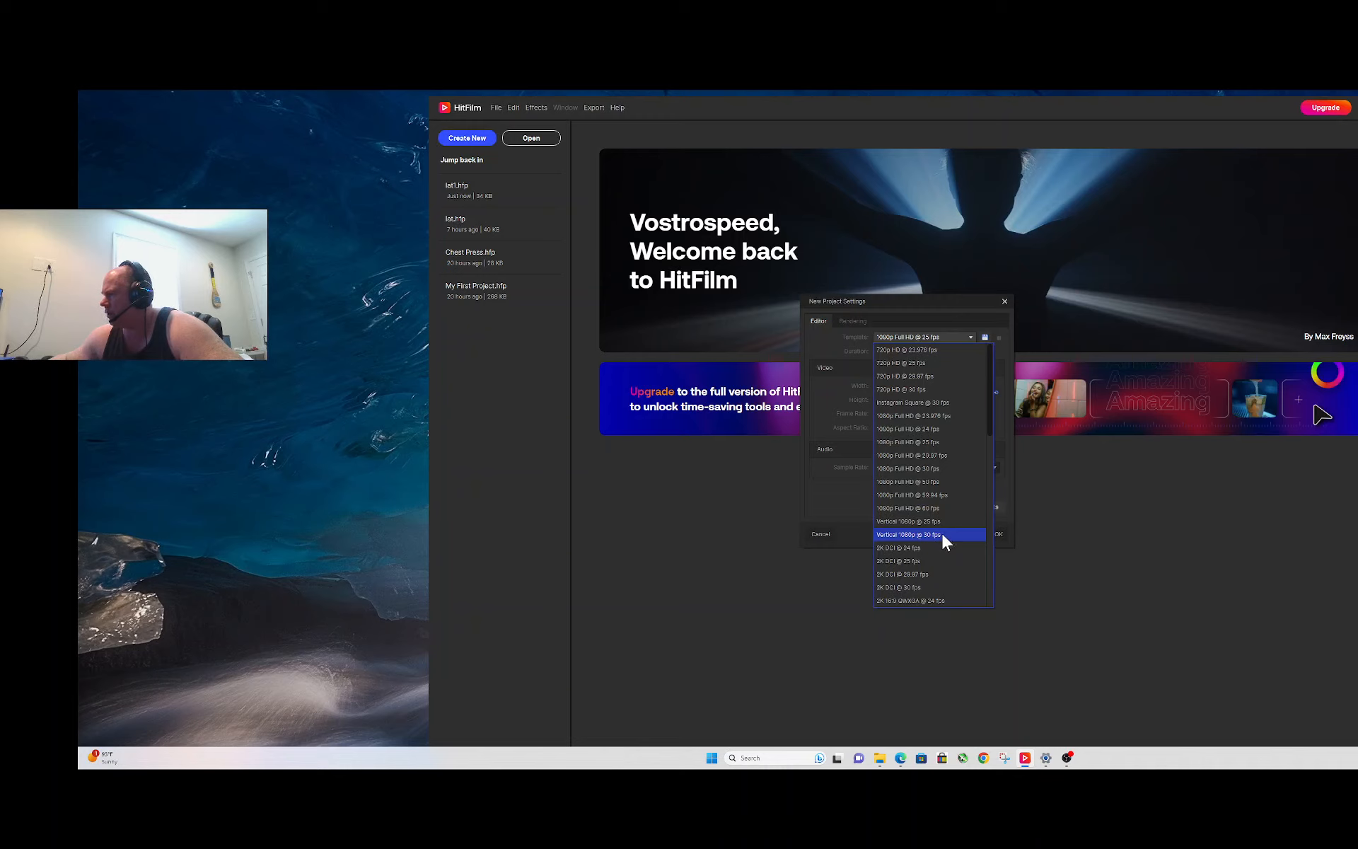
scroll(941, 532, down, 8)
scroll(941, 541, down, 5)
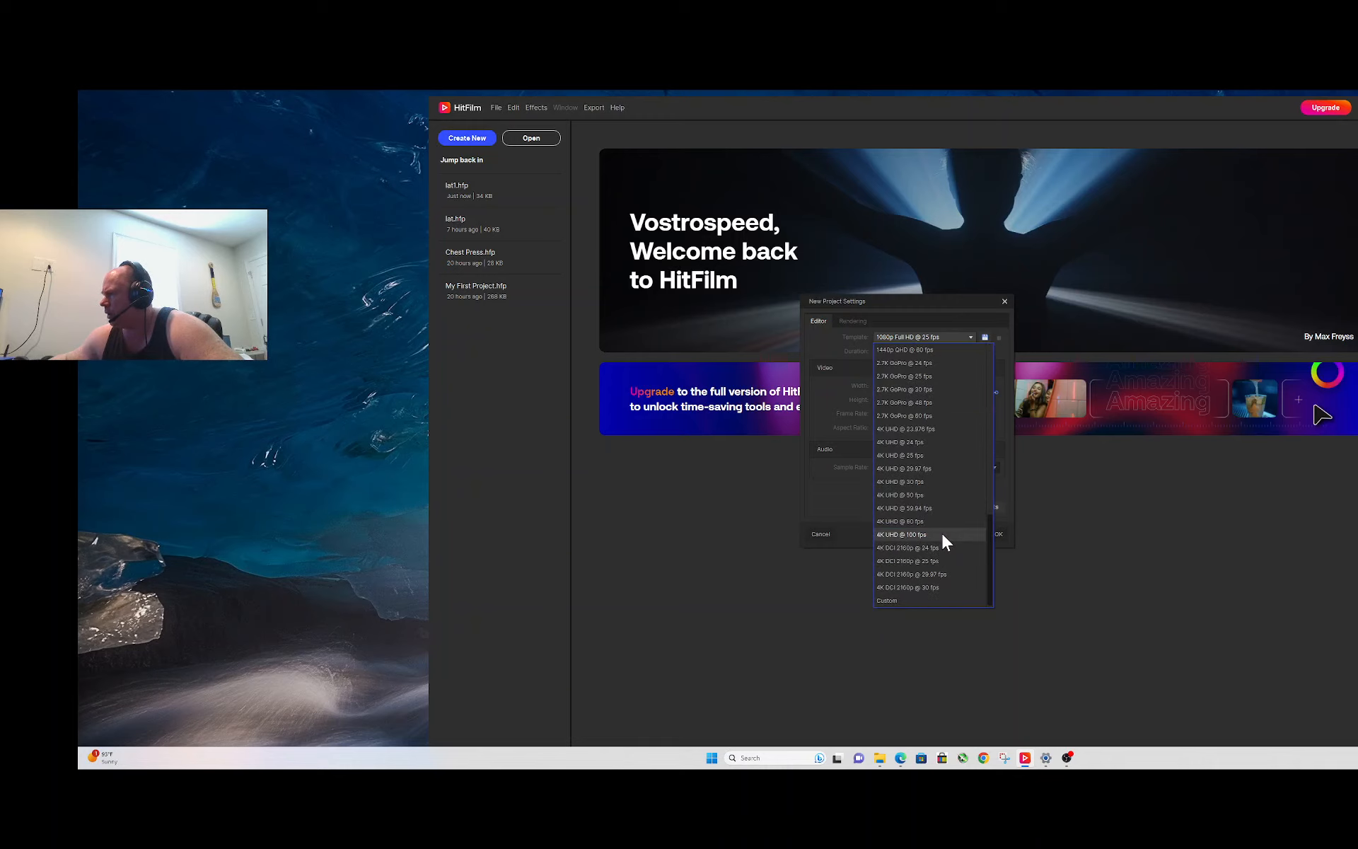
scroll(942, 535, up, 13)
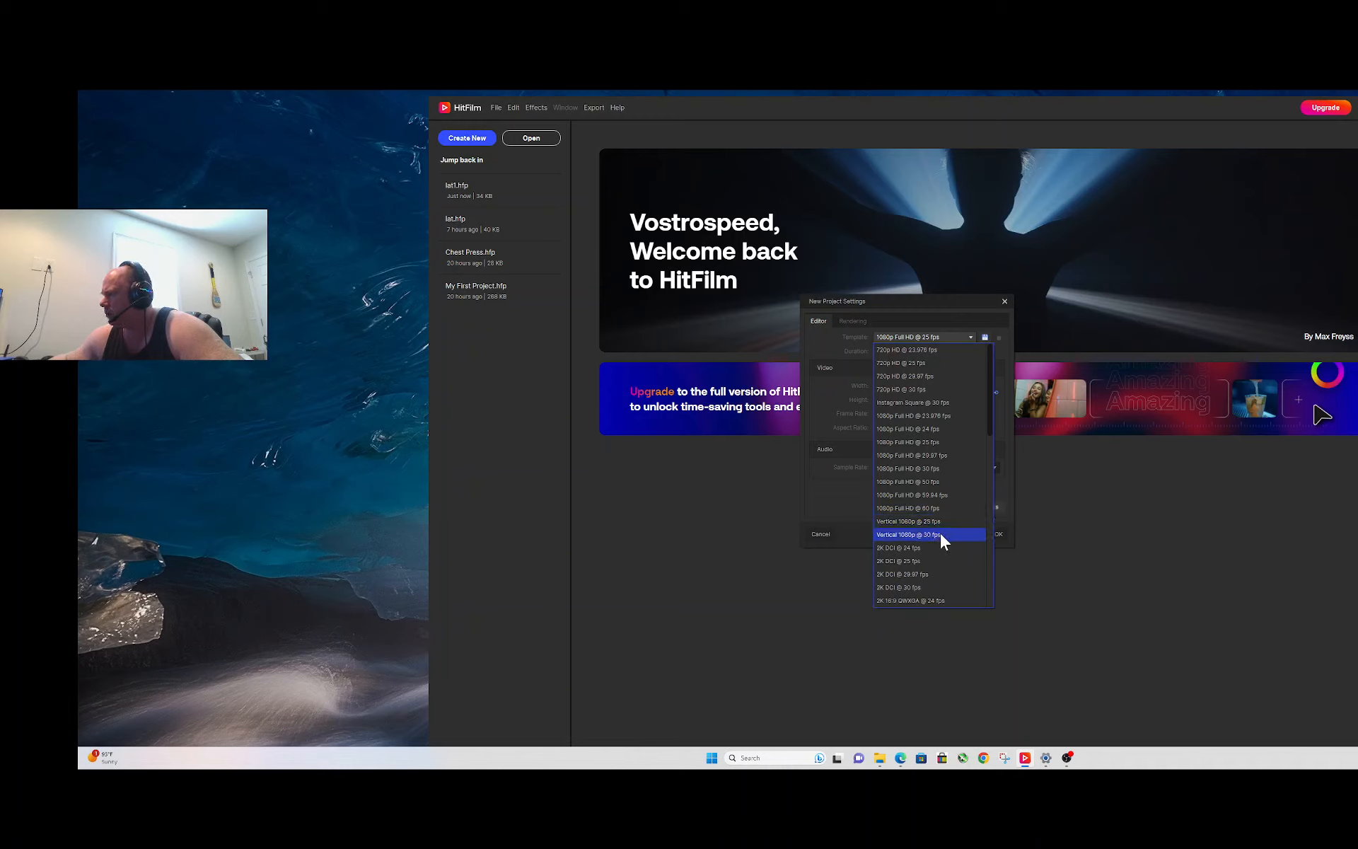
click(940, 535)
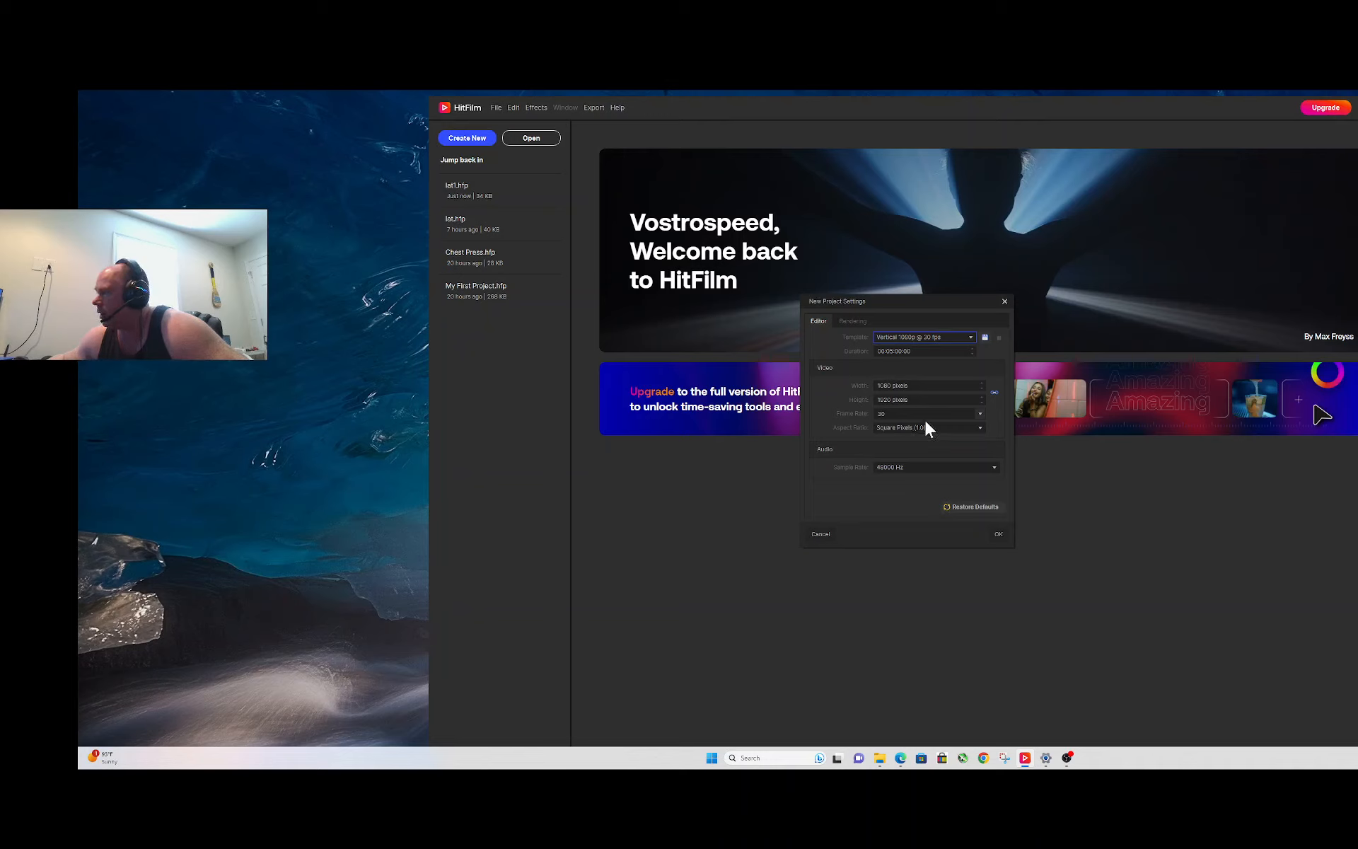
click(981, 415)
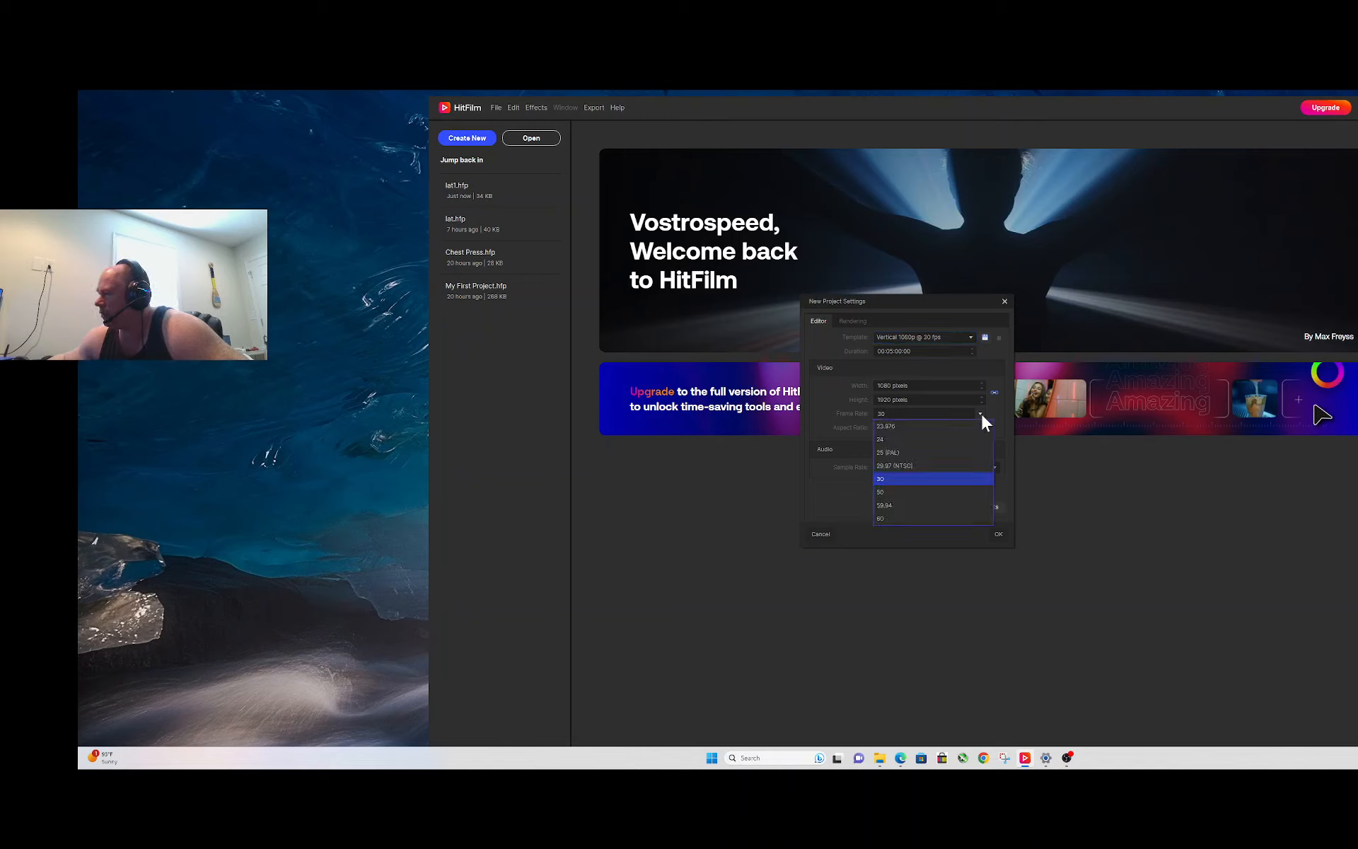
click(952, 480)
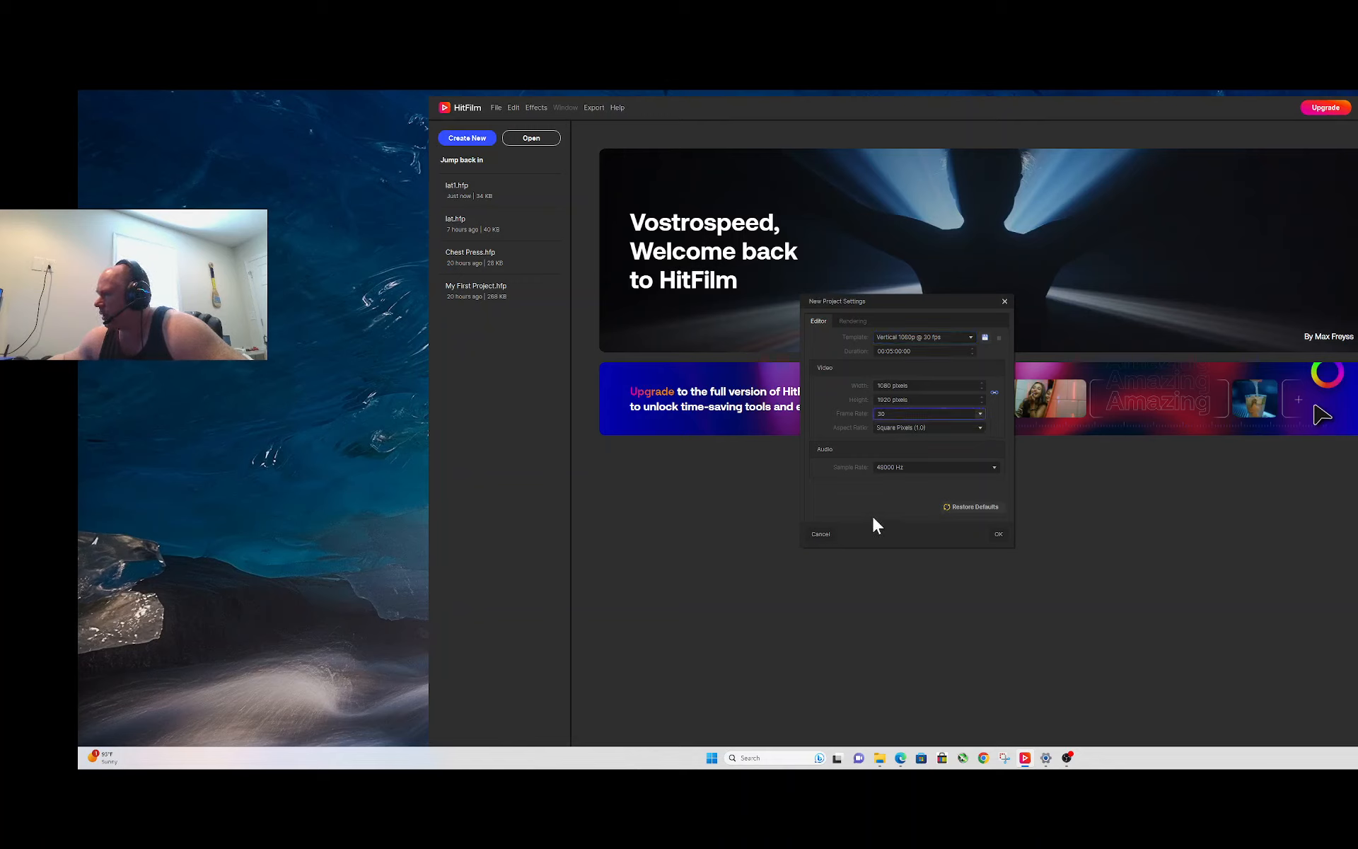
click(999, 535)
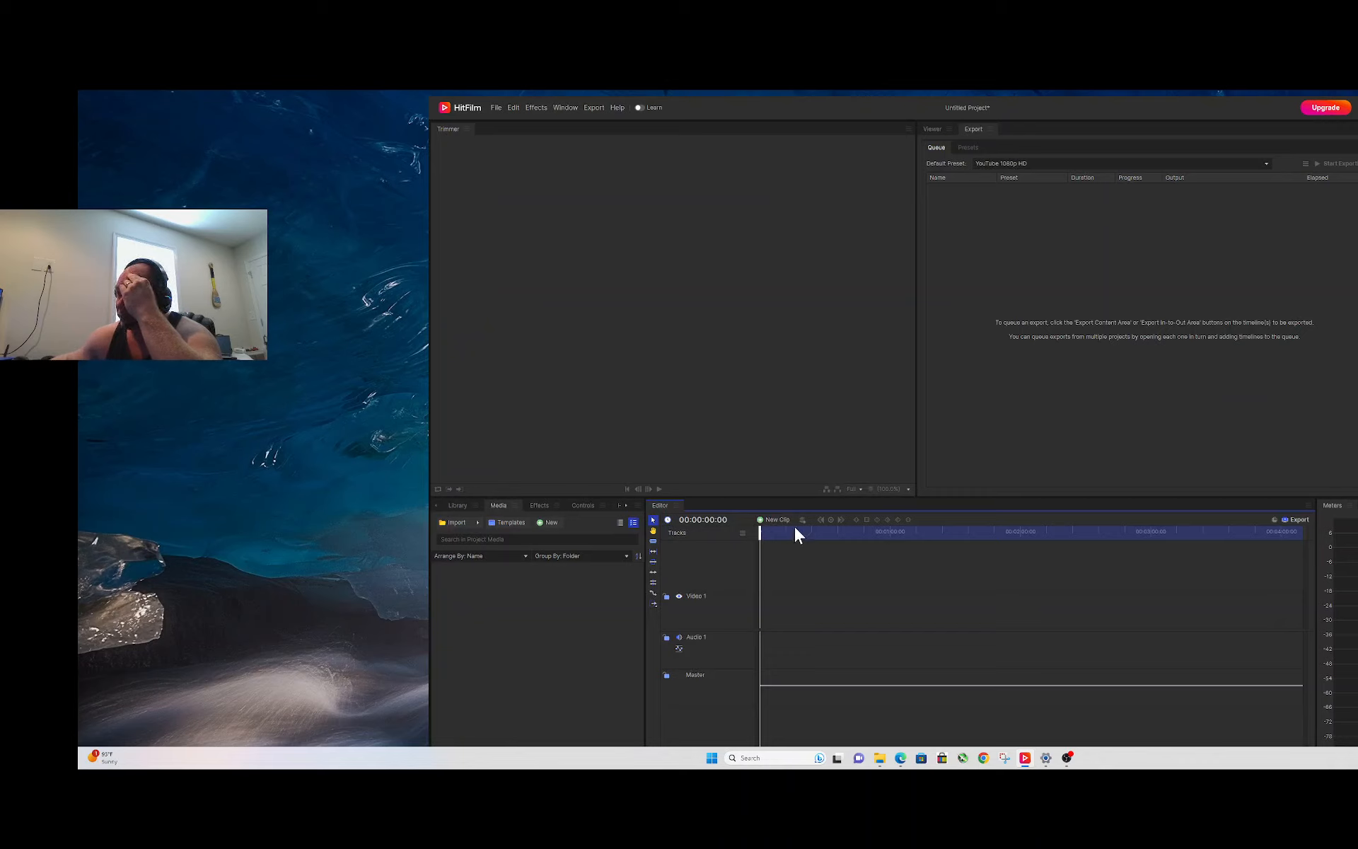
- Create a new composite shot with a duration of 59 seconds
click(553, 522)
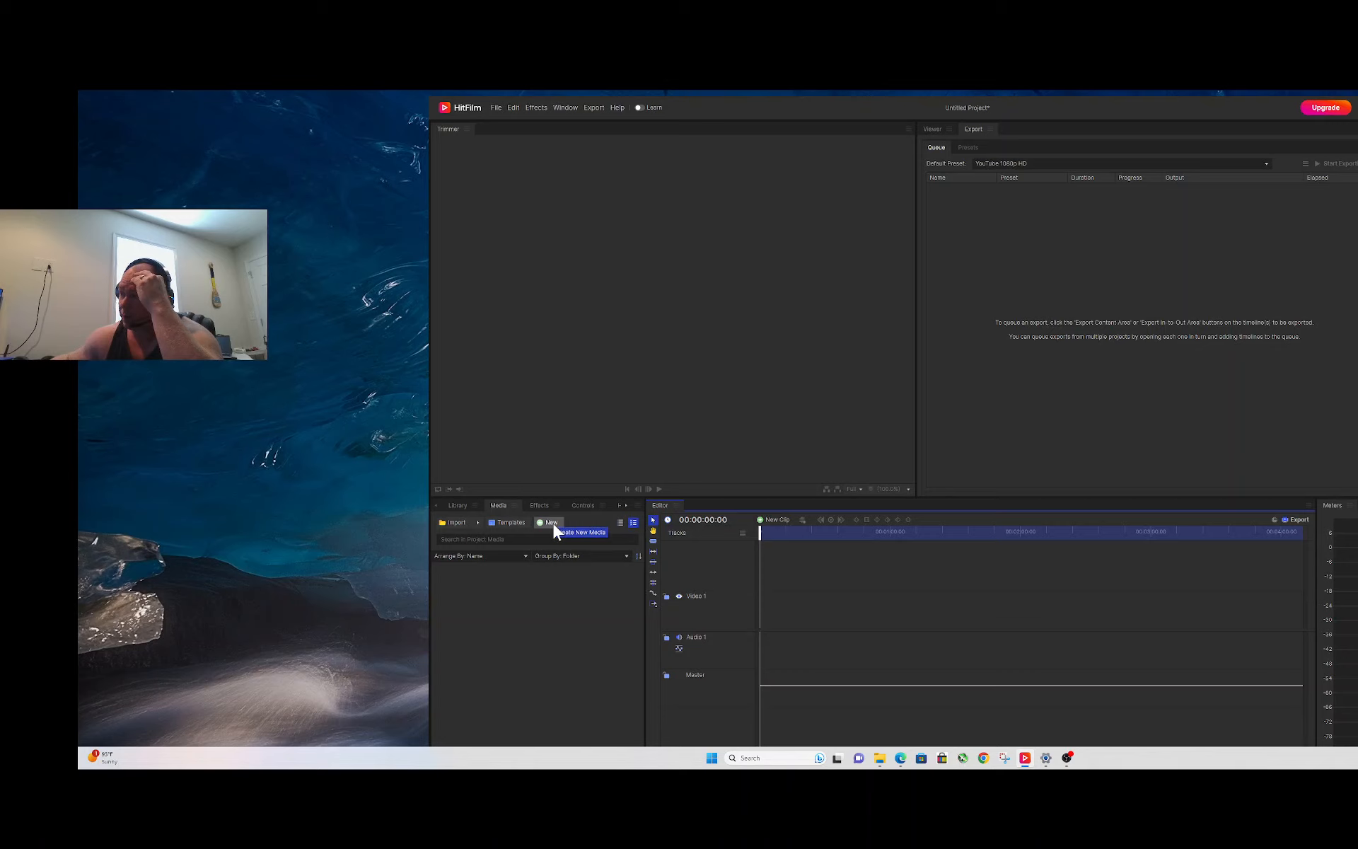
click(569, 535)
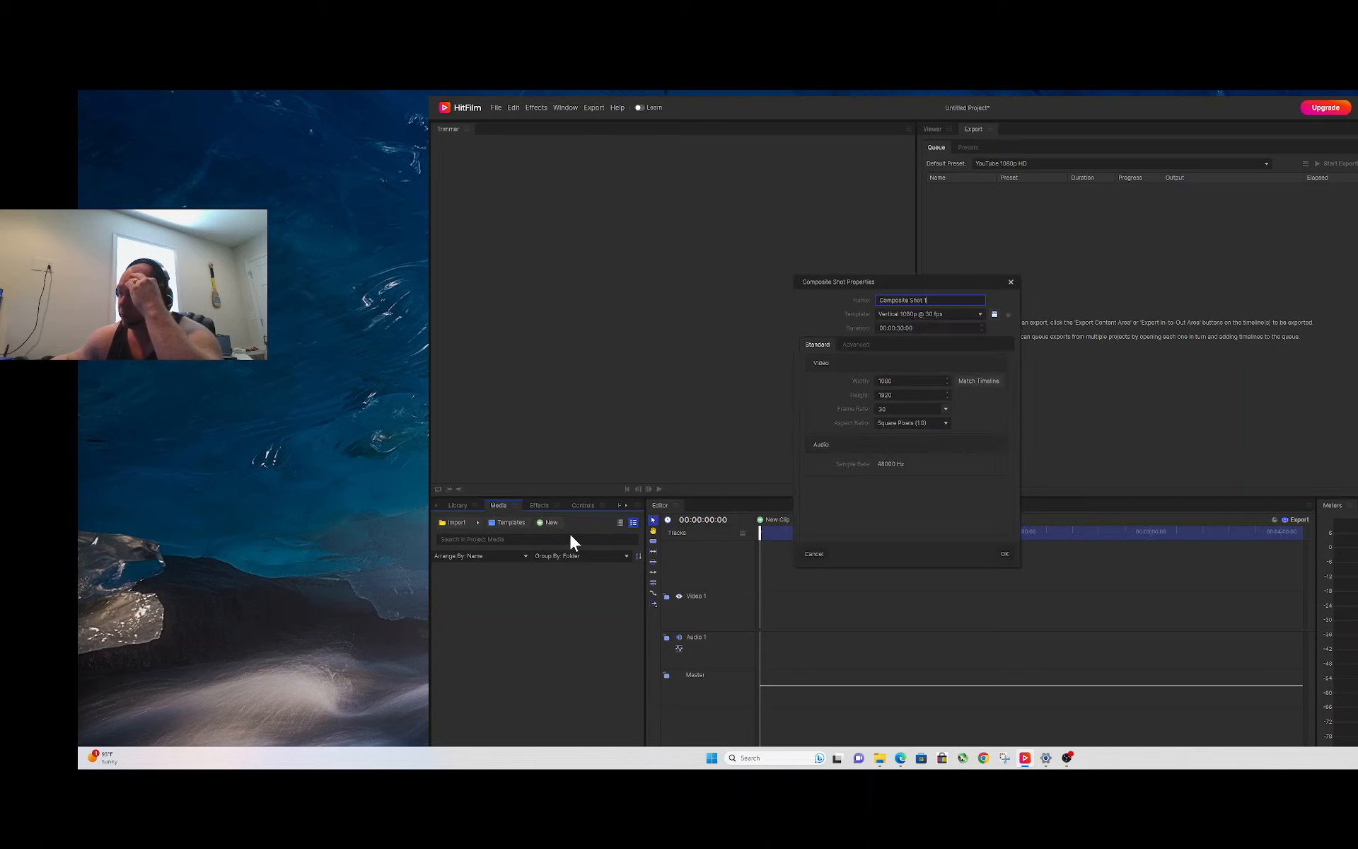
click(899, 329)
click(899, 329)
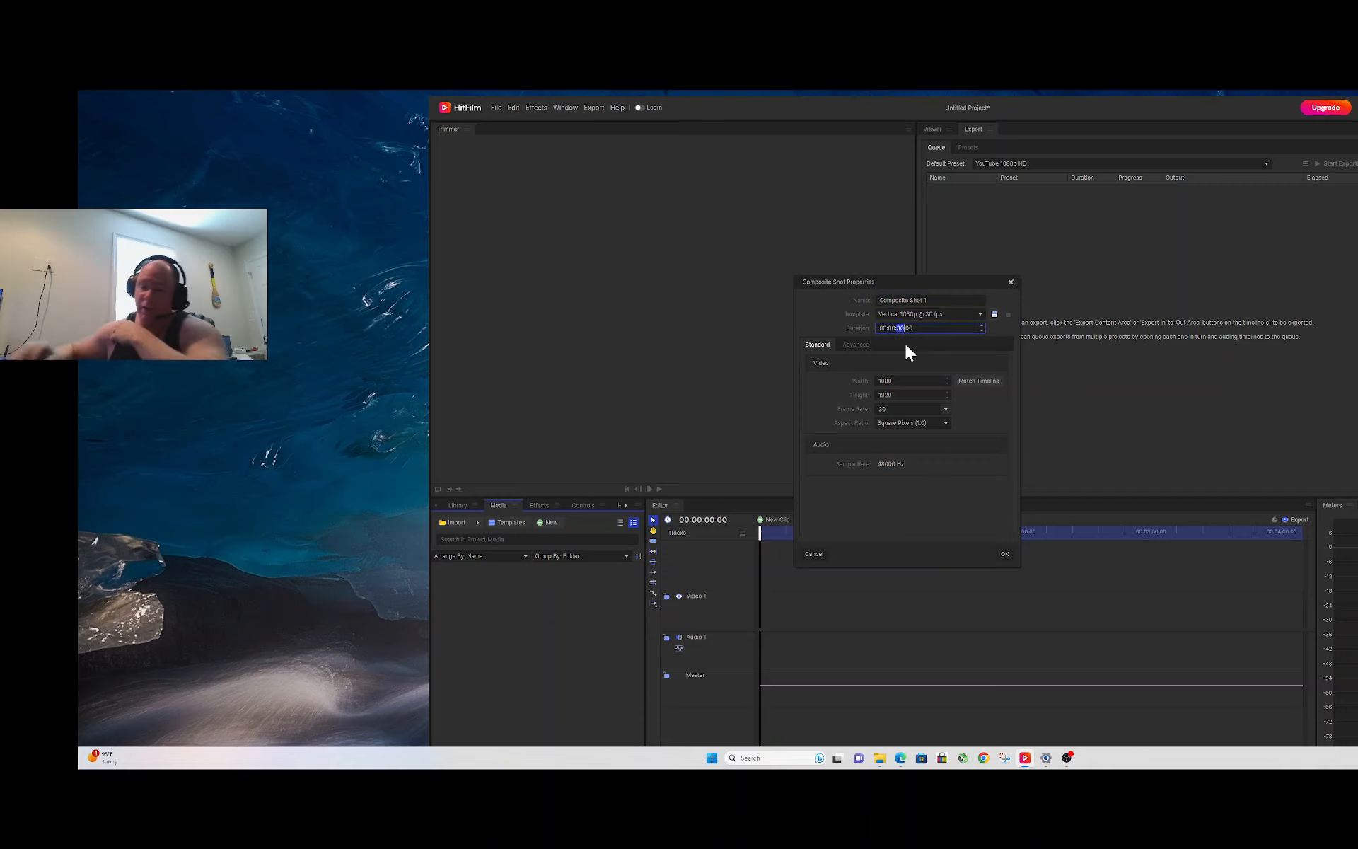
text(59)
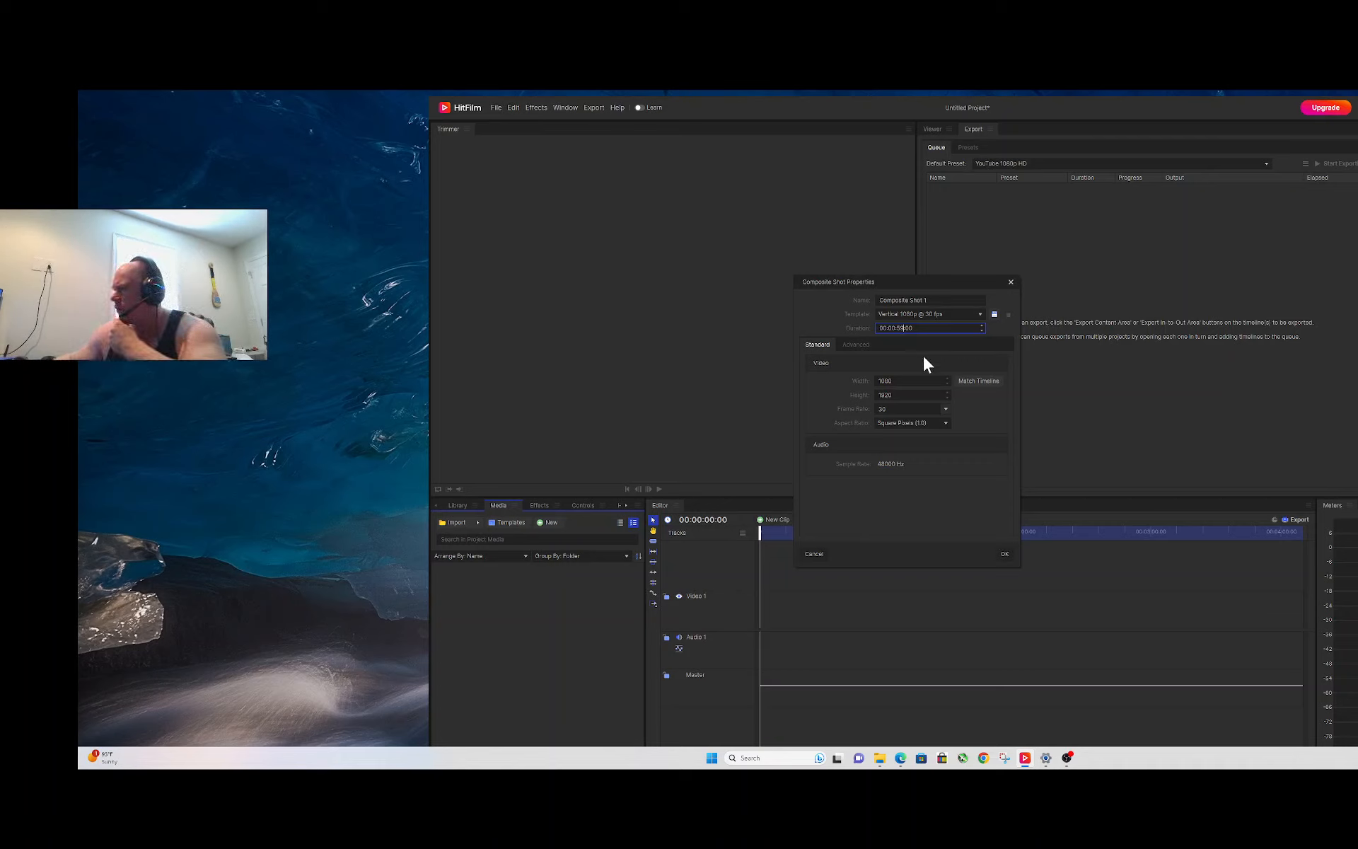
click(1004, 551)
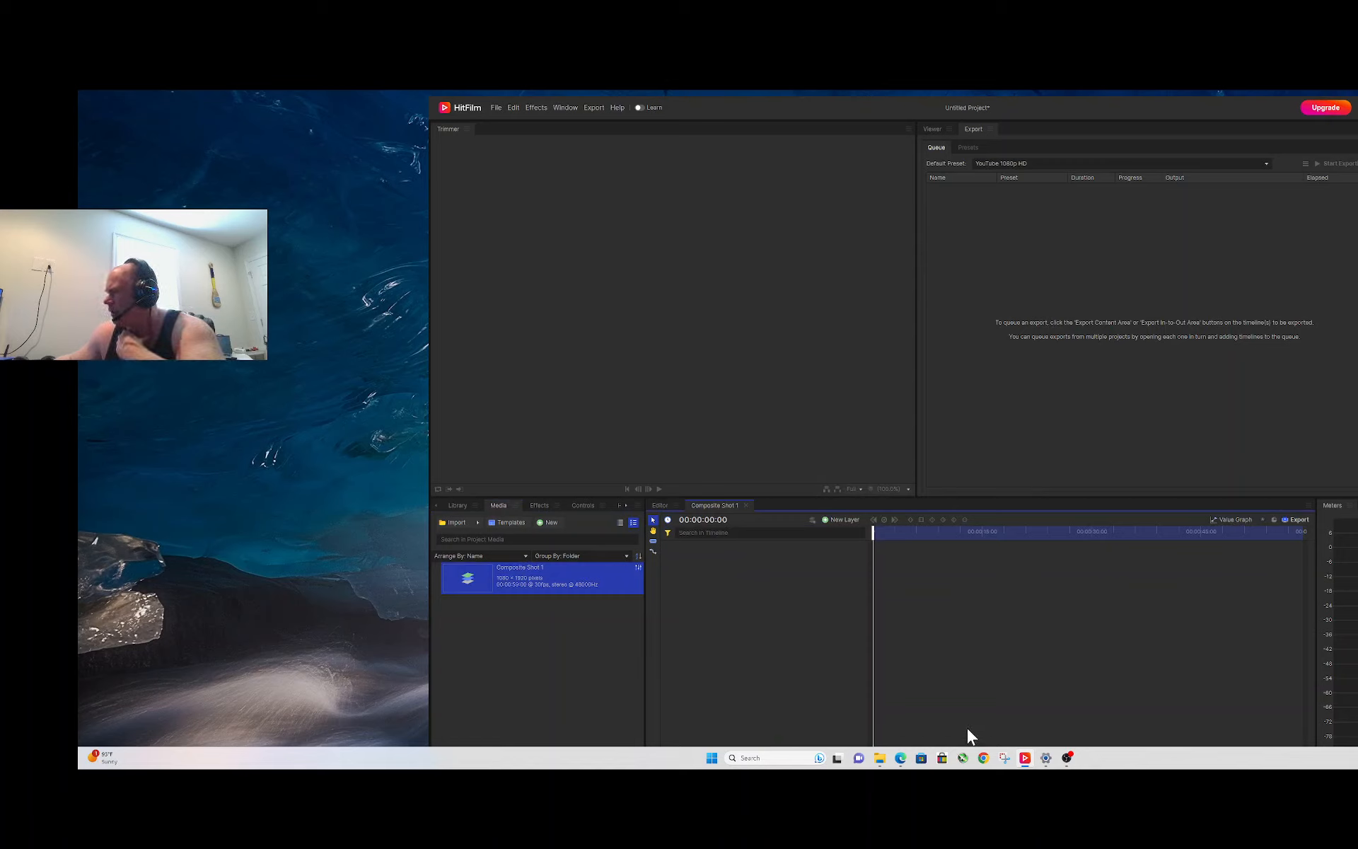
- Import the photo 20230728_073855.jpg from the Gym folder into the project media and move the folder window out of the way
mouse_move(877, 760)
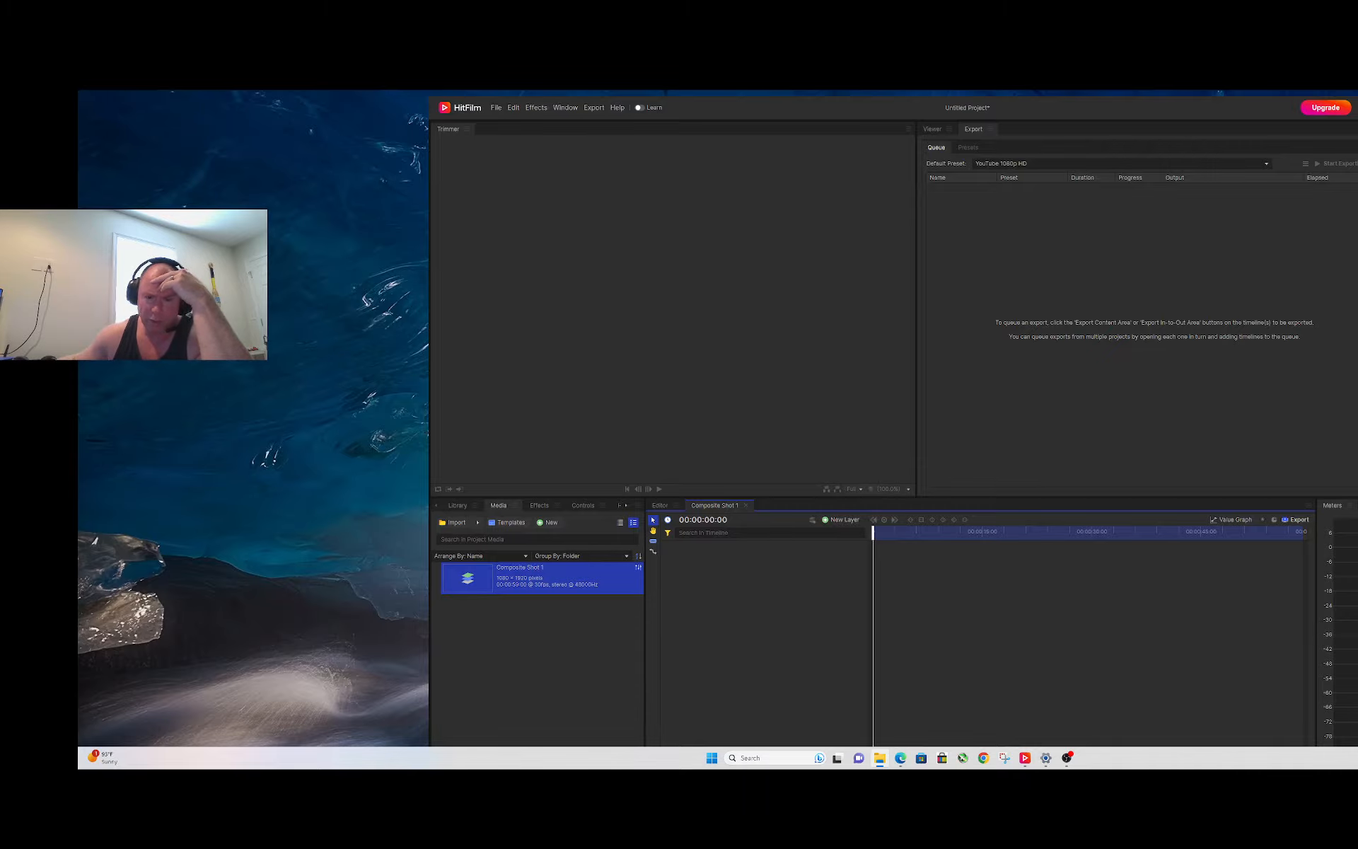
drag(79, 357, 1015, 324)
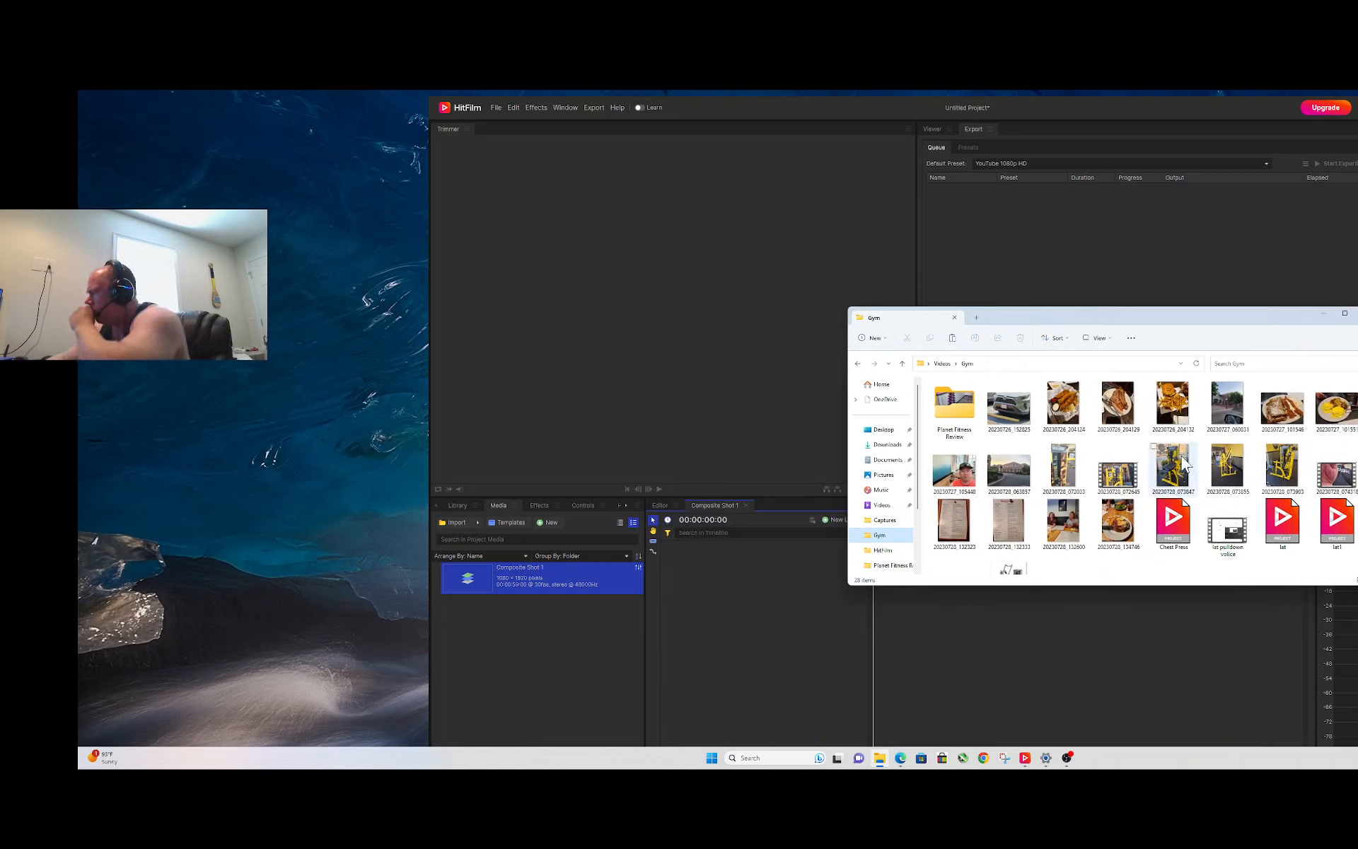
click(1231, 478)
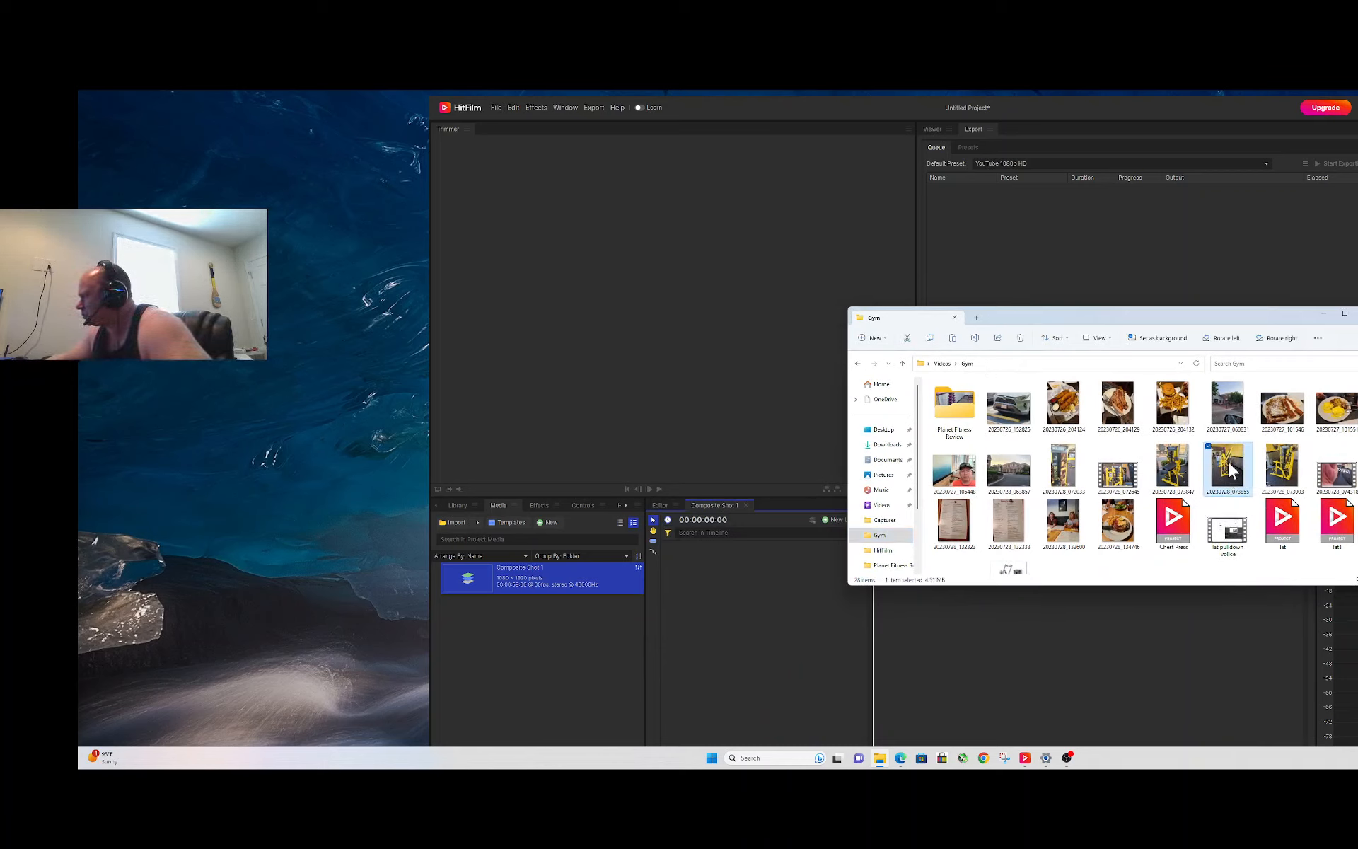
drag(1231, 470, 556, 617)
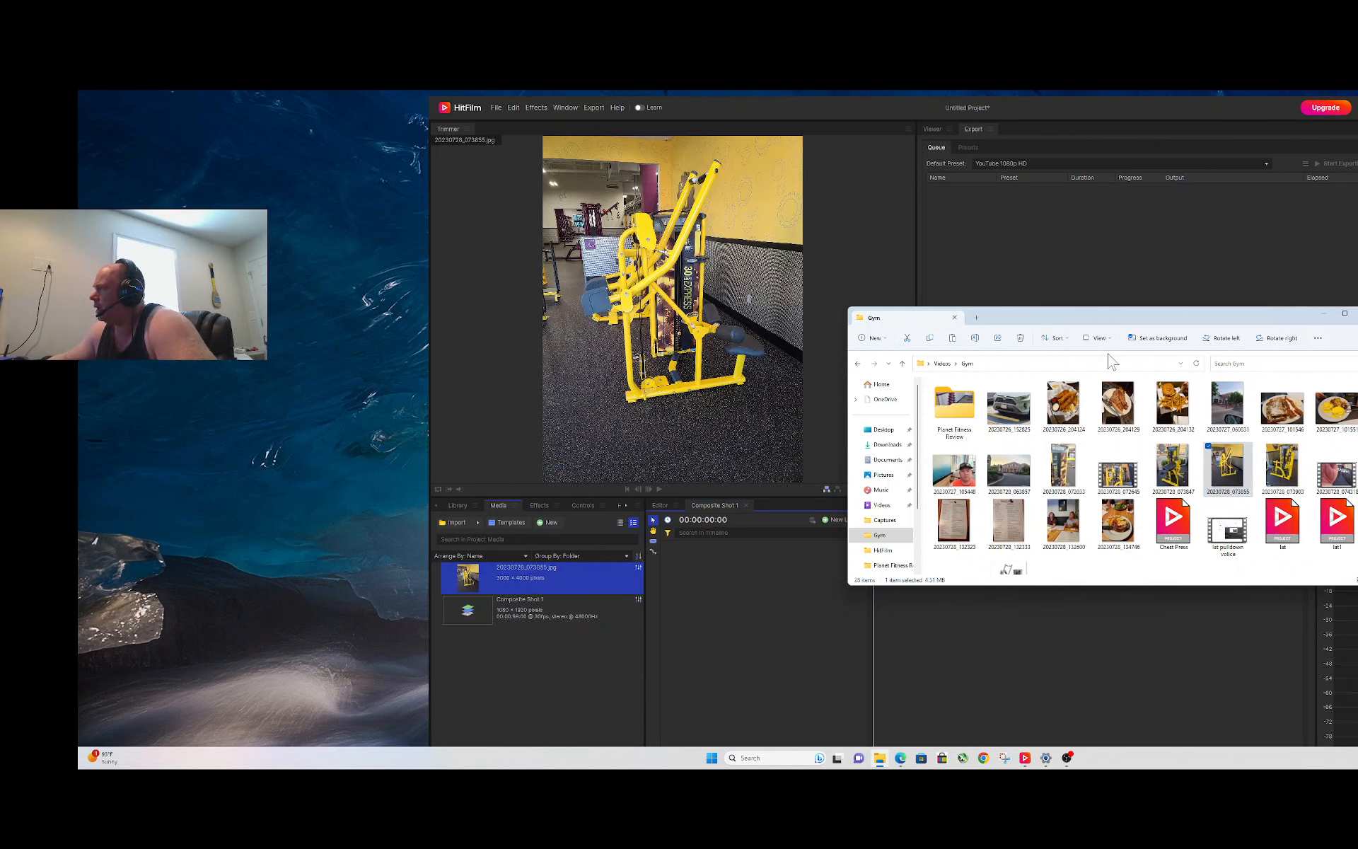
drag(1036, 320, 1357, 470)
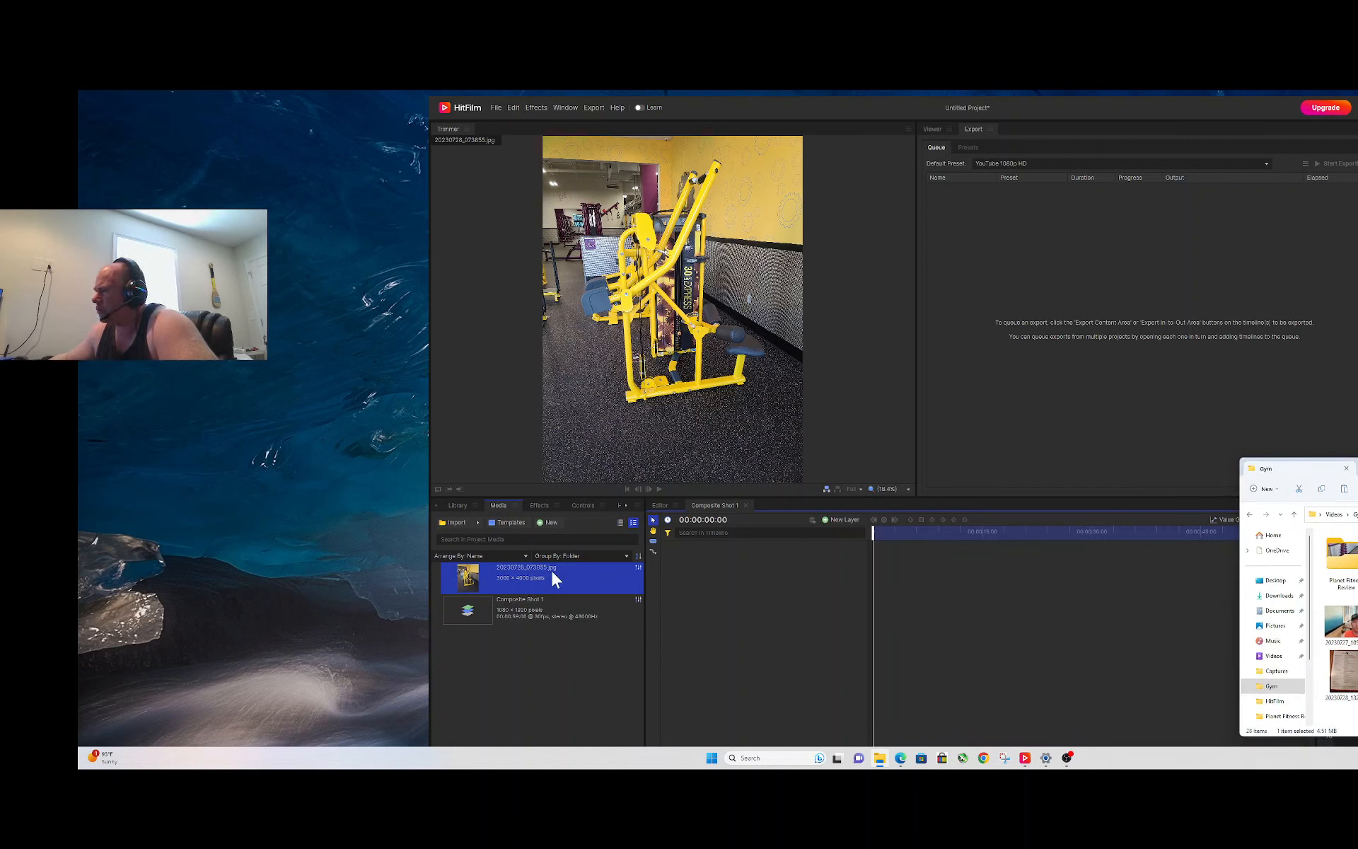
- Add the imported gym photo as a layer in the composite shot and display the composite in the viewer
drag(529, 580, 721, 570)
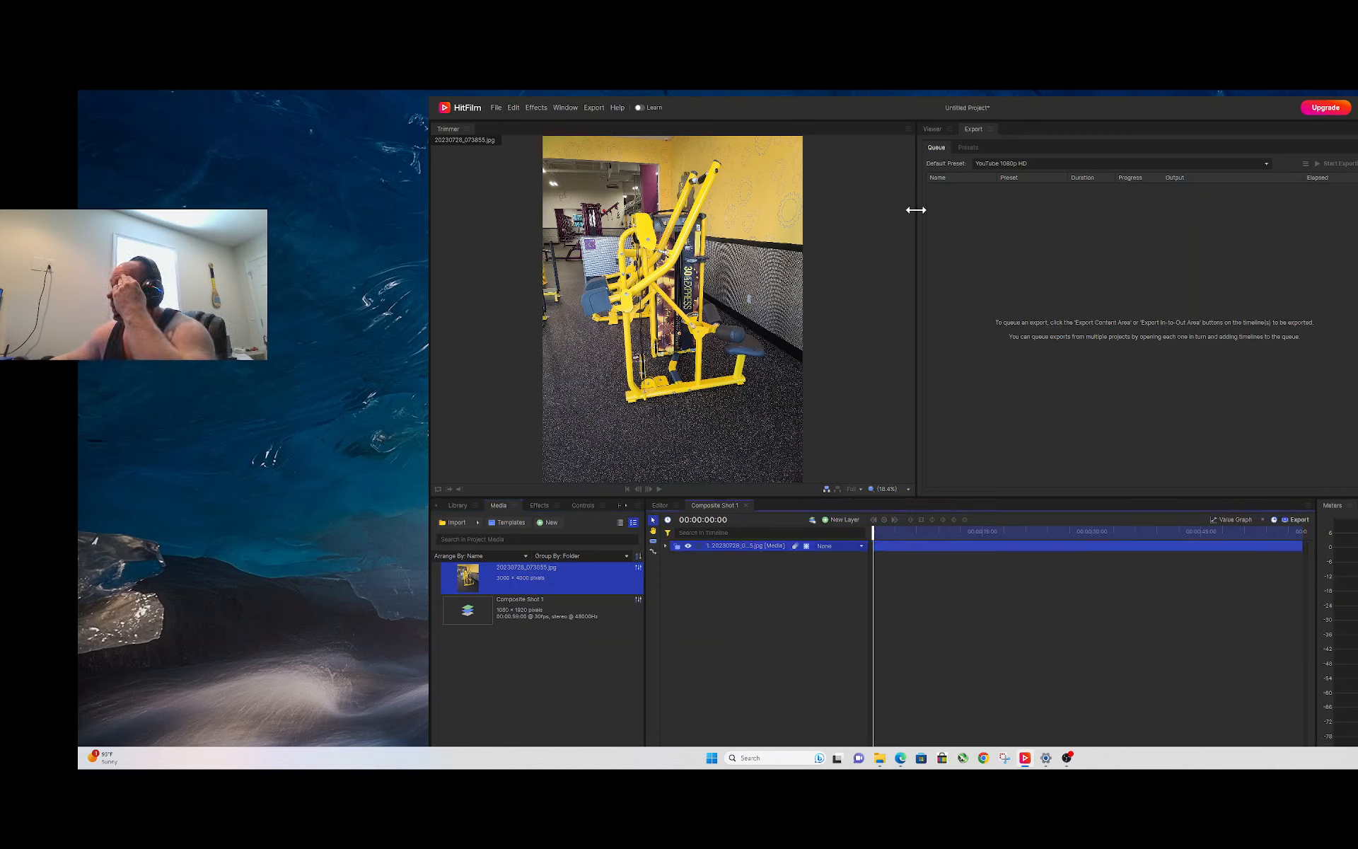
click(934, 129)
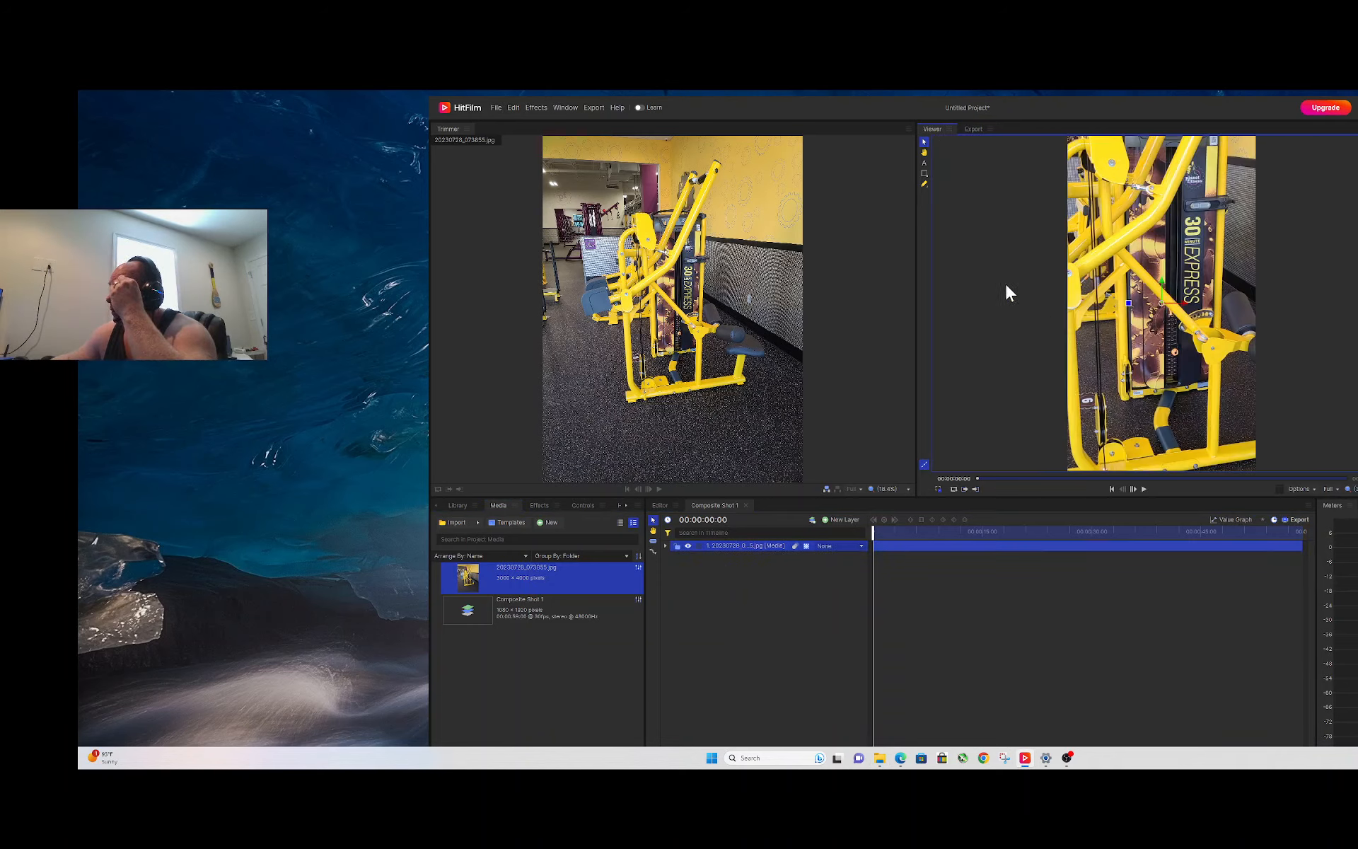
scroll(1067, 339, down, 5)
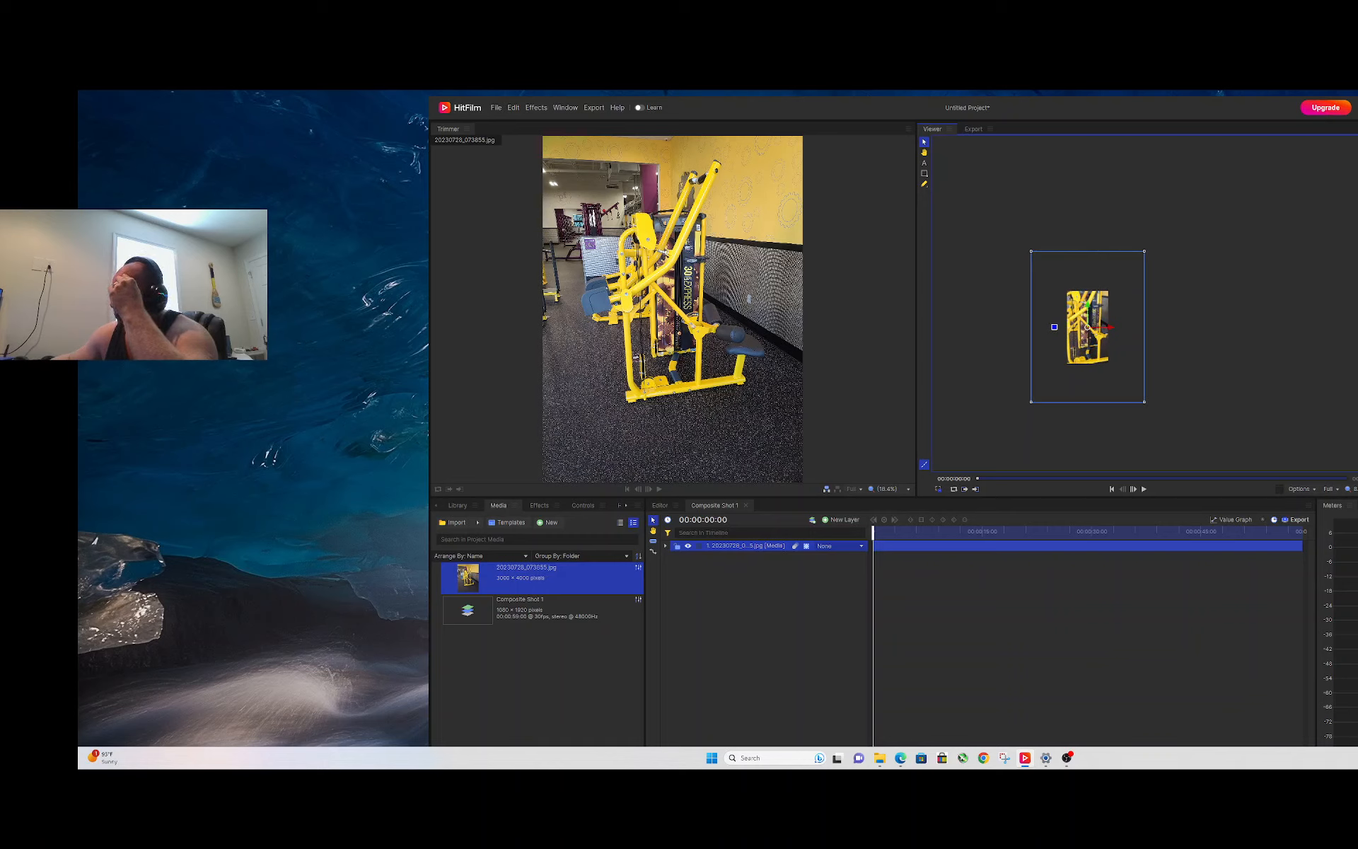
- Reduce the gym photo layer's scale, trying 25% first and settling on 50%
click(665, 546)
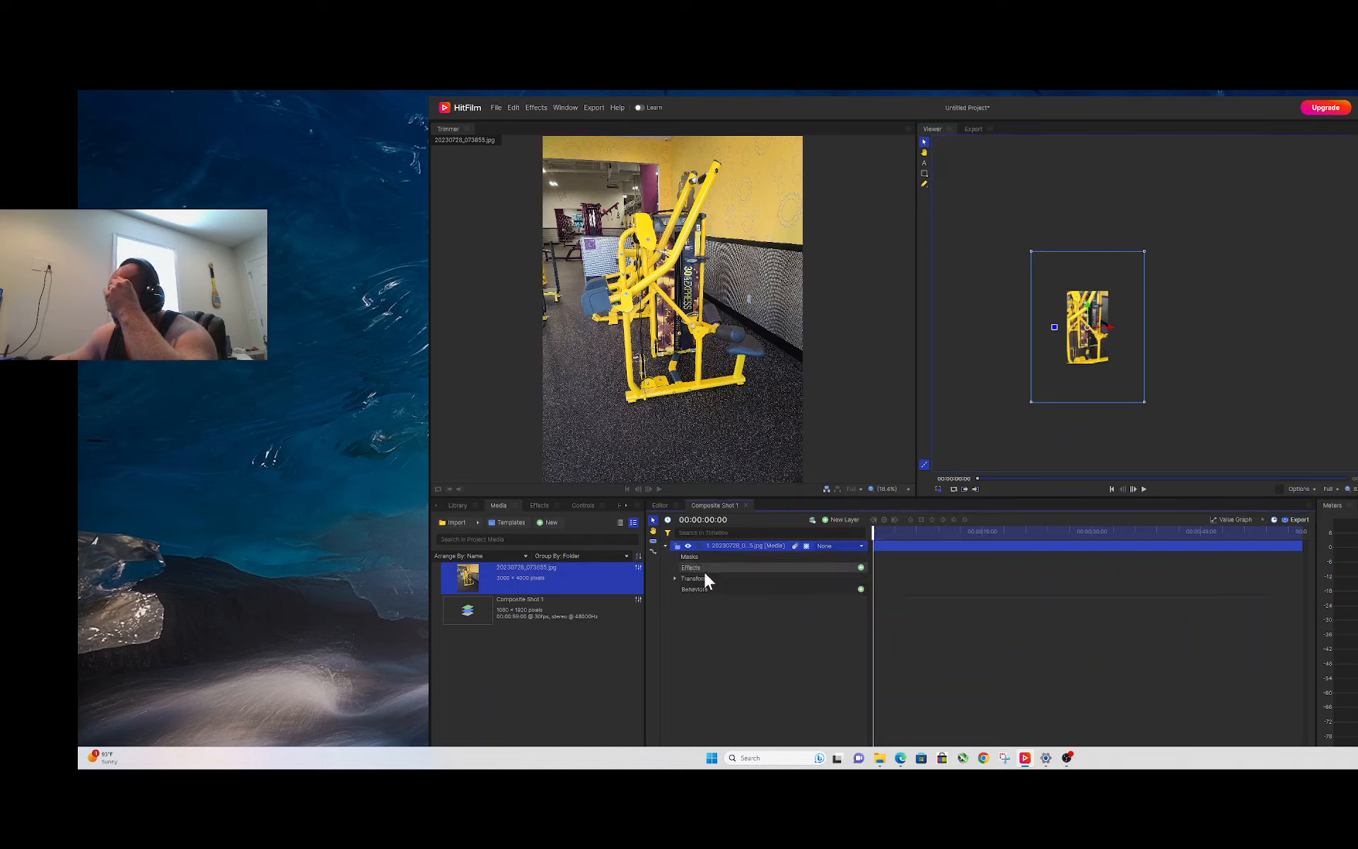
click(675, 578)
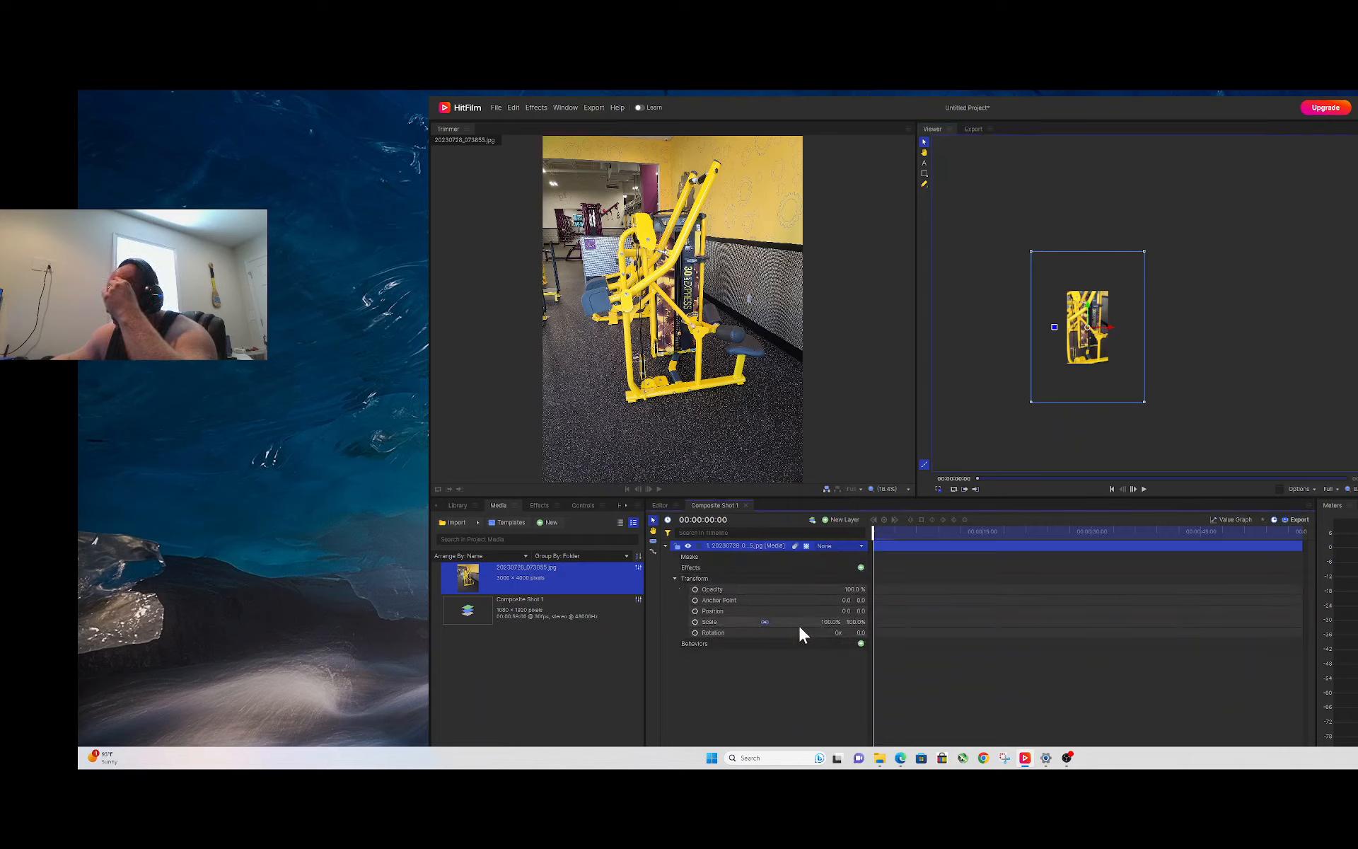
click(829, 622)
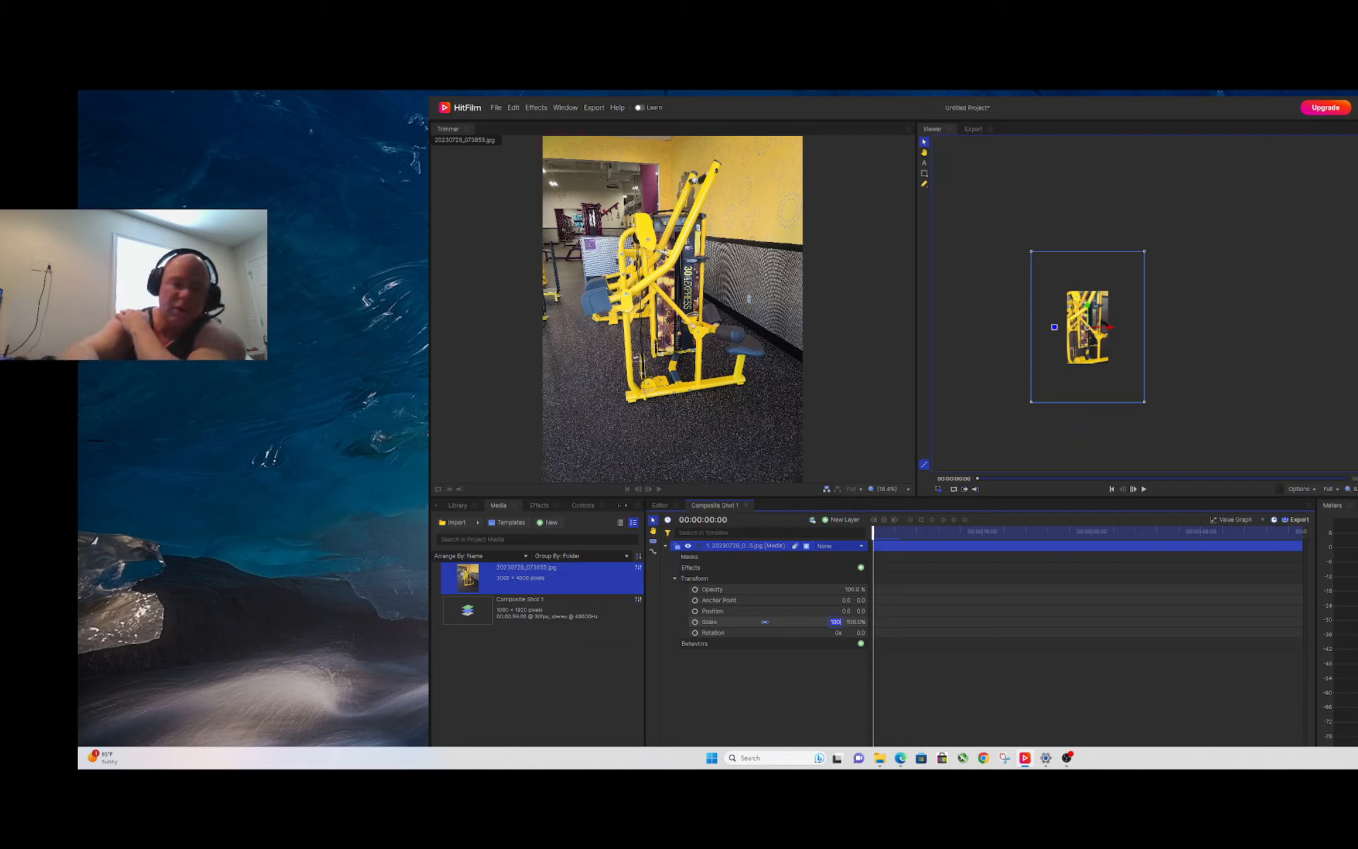
text(25)
key(Return)
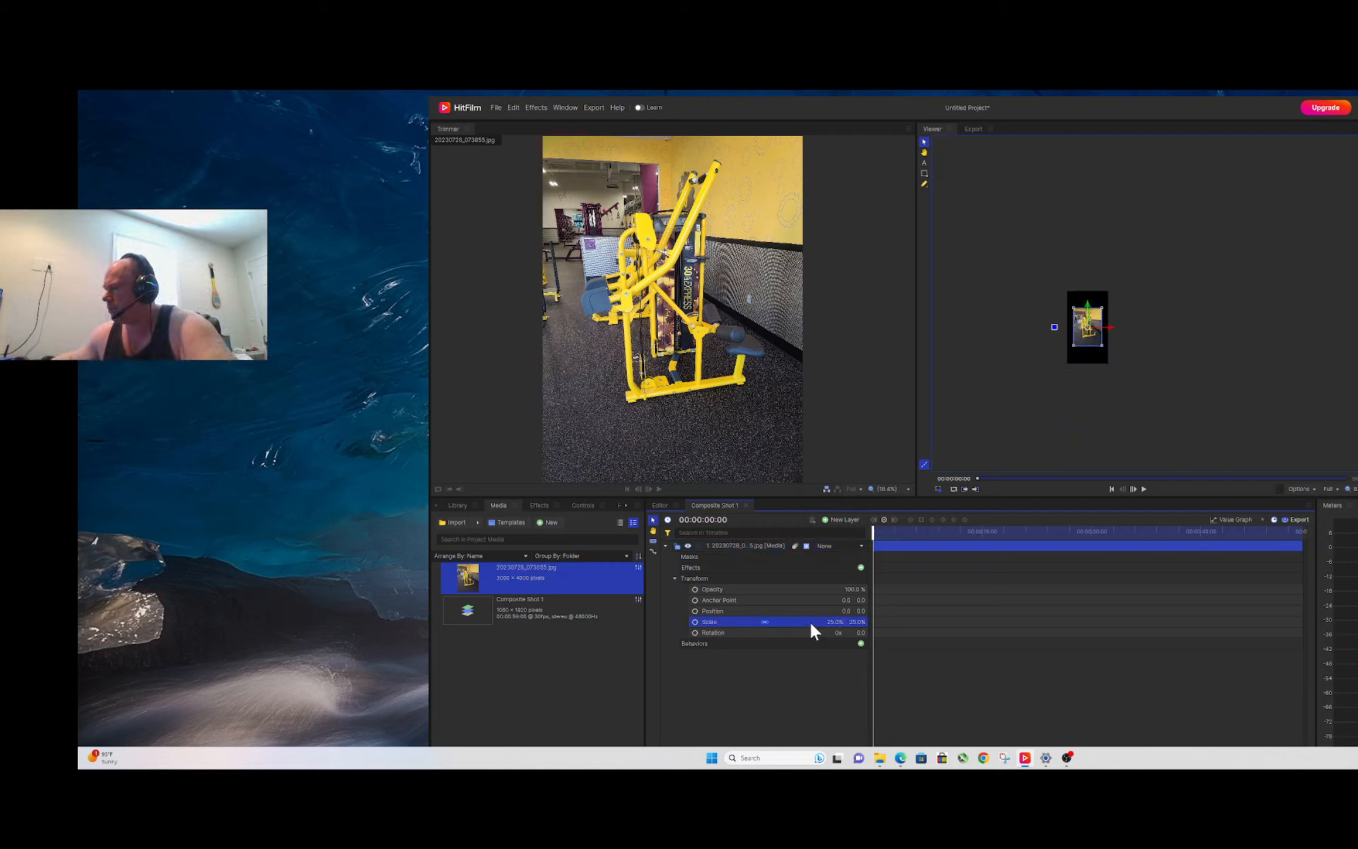
click(829, 619)
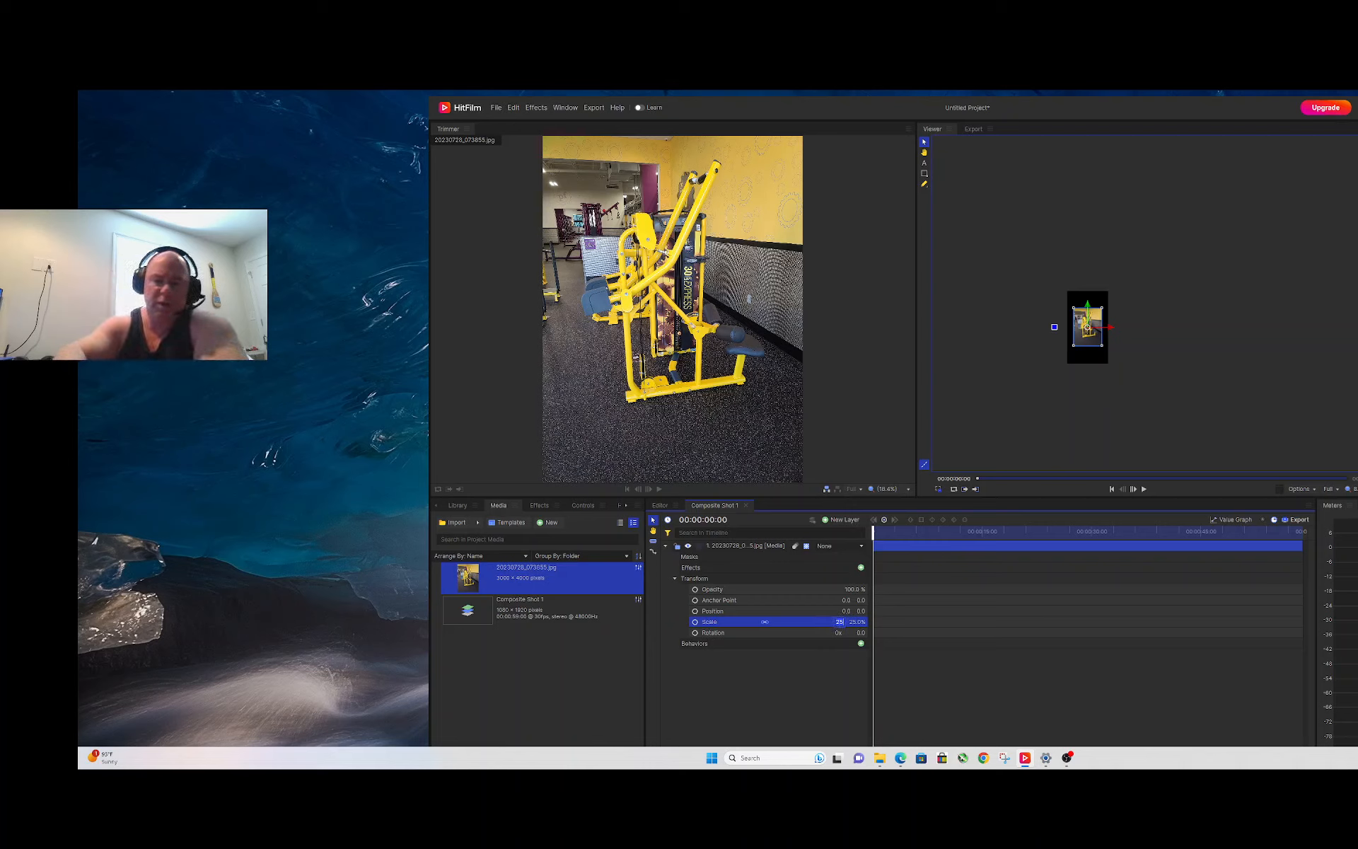
text(5)
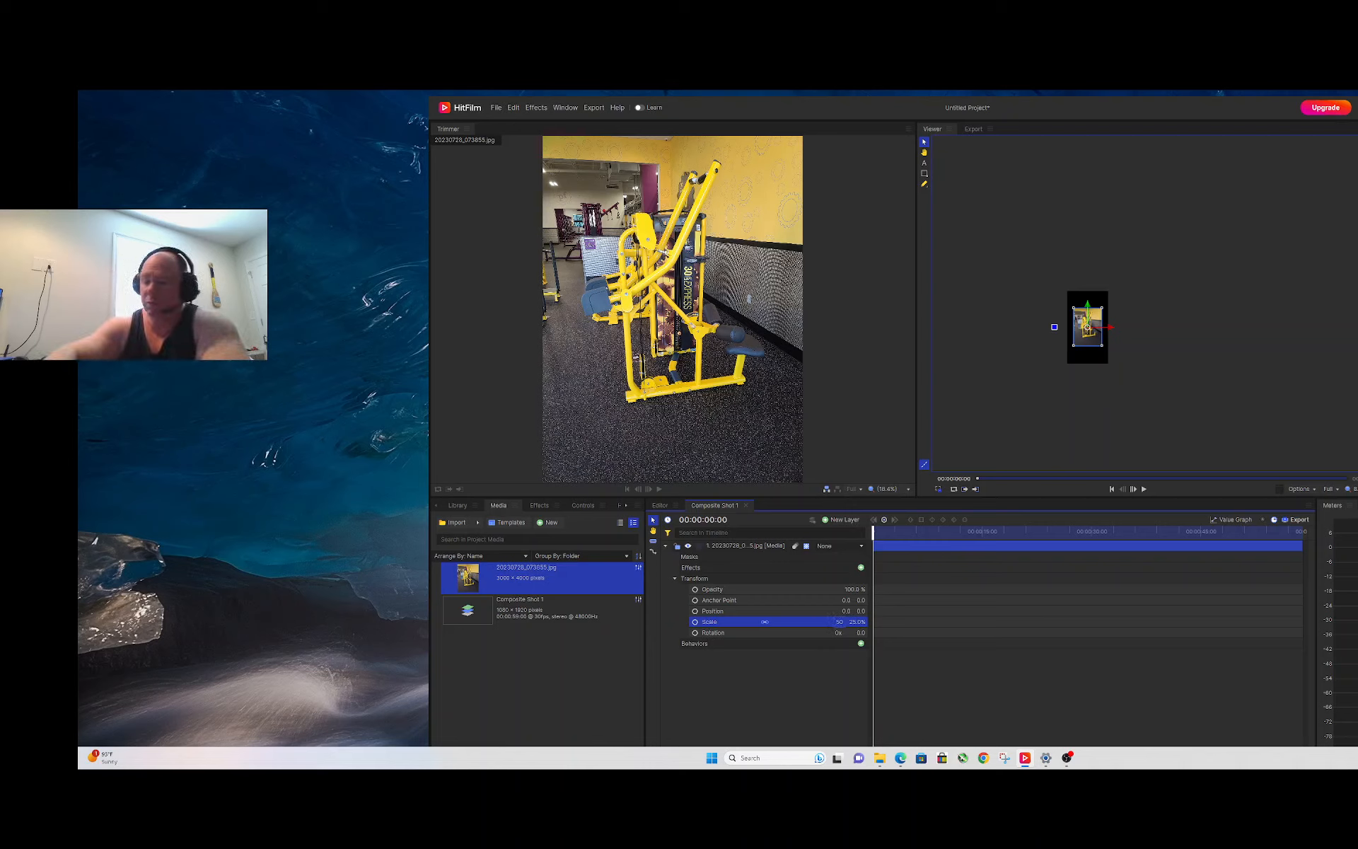
text(0)
key(Return)
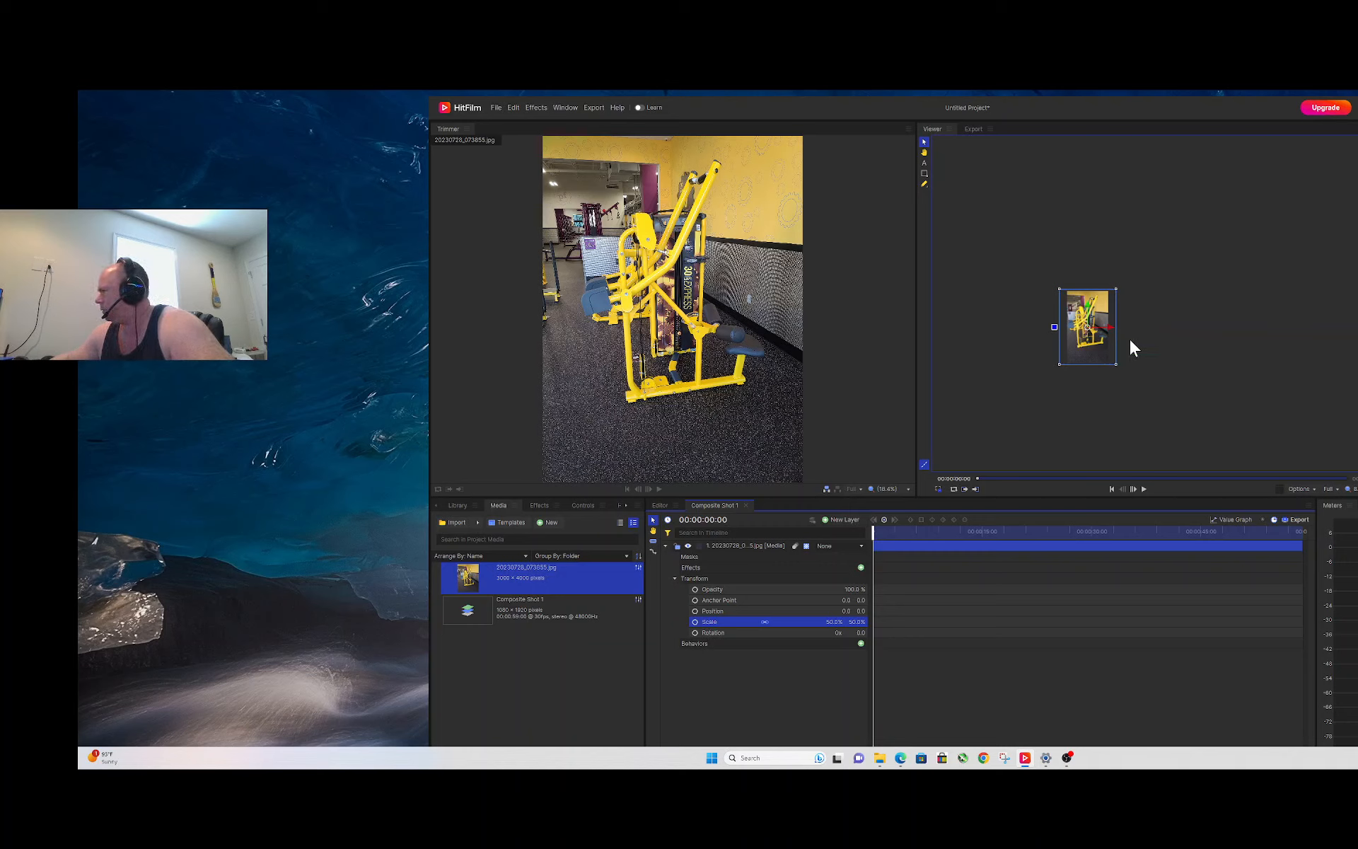
- Fit the composite to the viewer and collapse the photo layer's properties
scroll(1125, 353, up, 4)
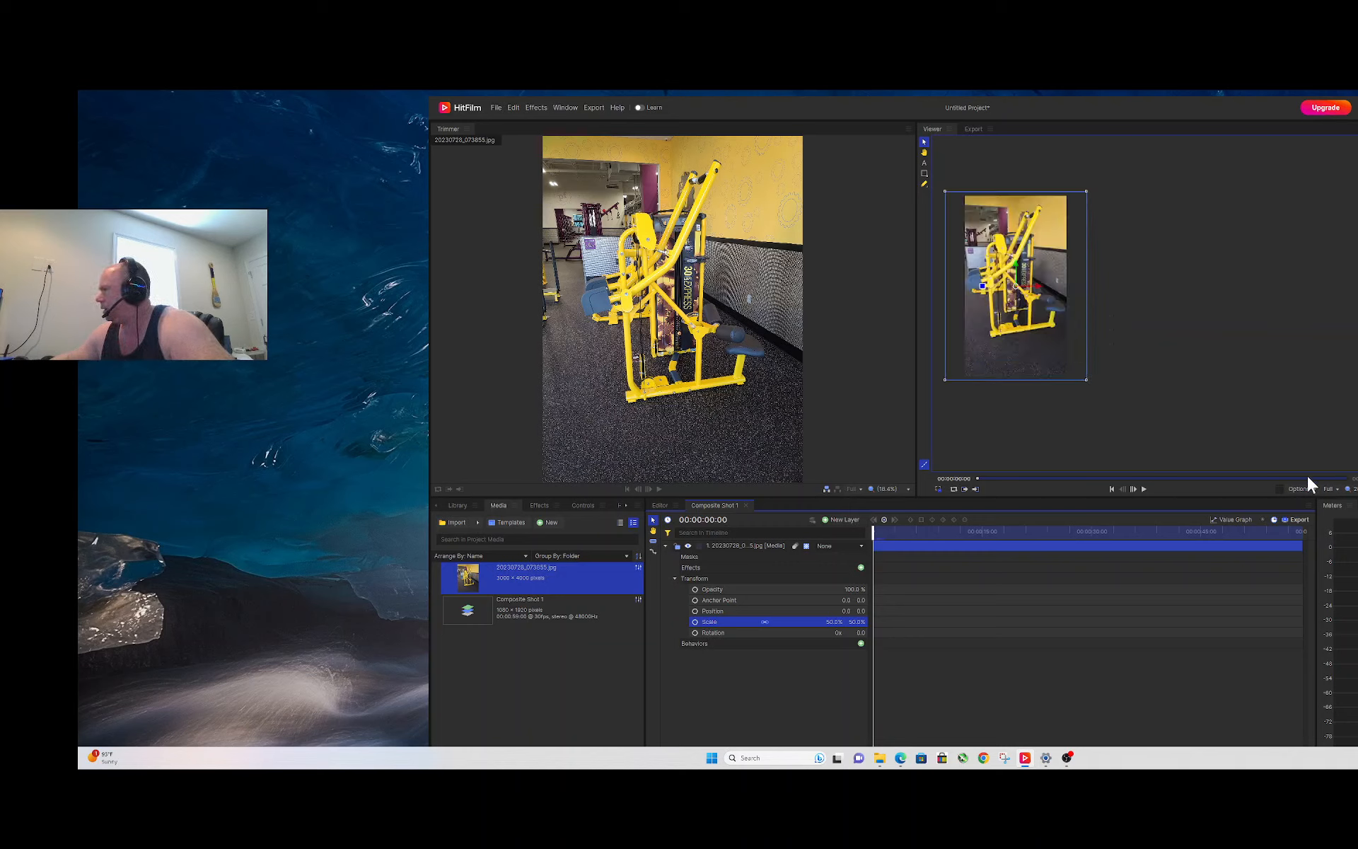
click(1351, 489)
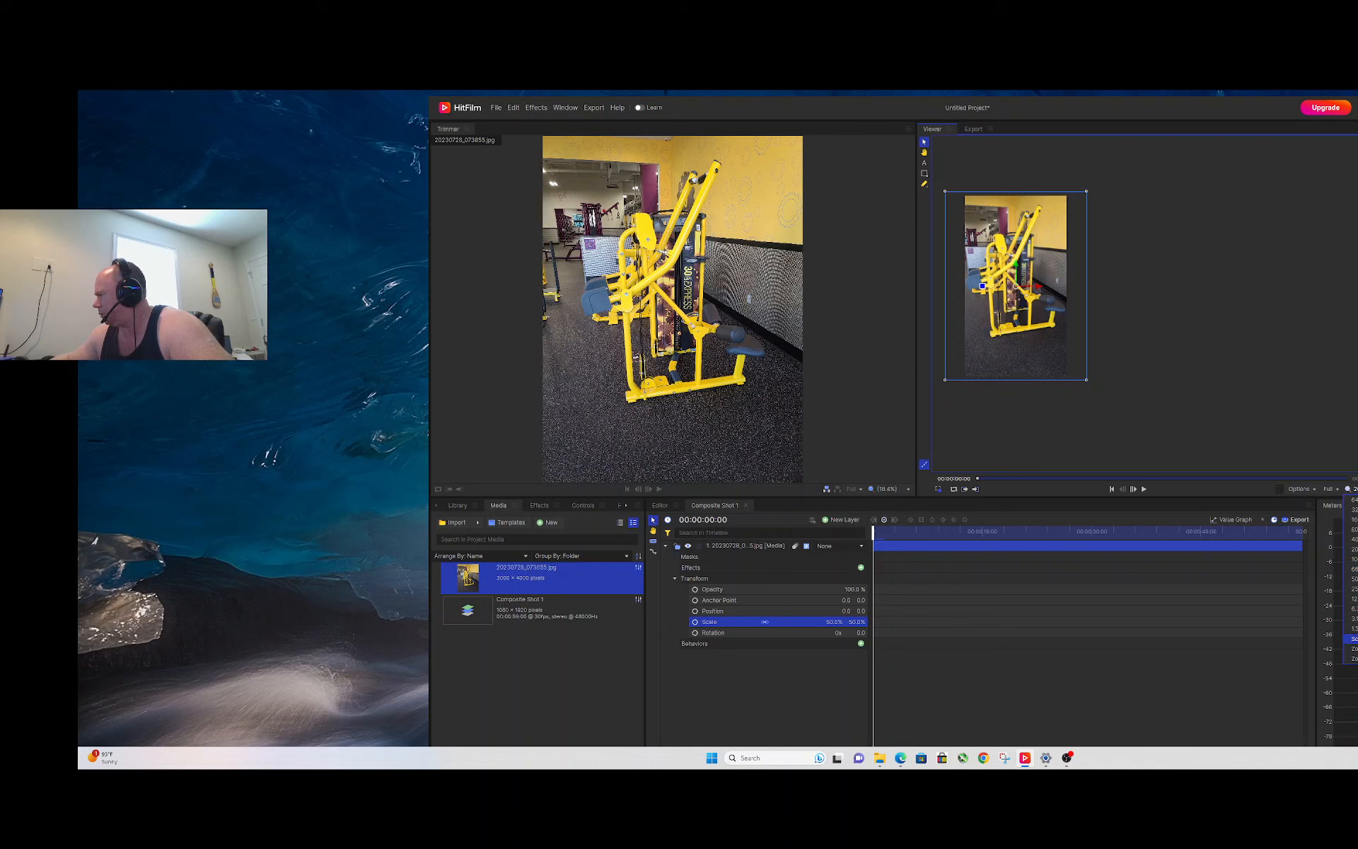
click(1350, 639)
click(1312, 345)
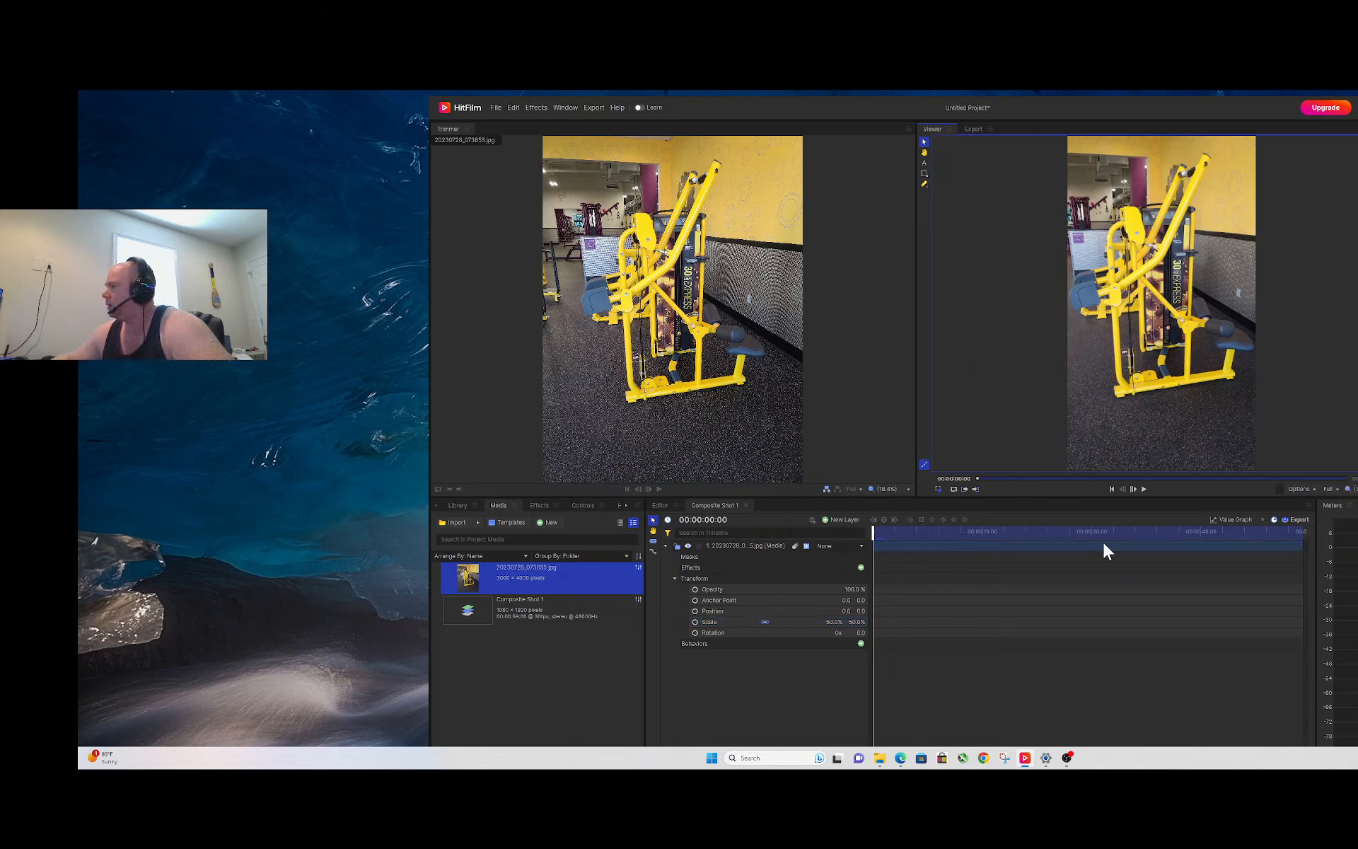
click(665, 546)
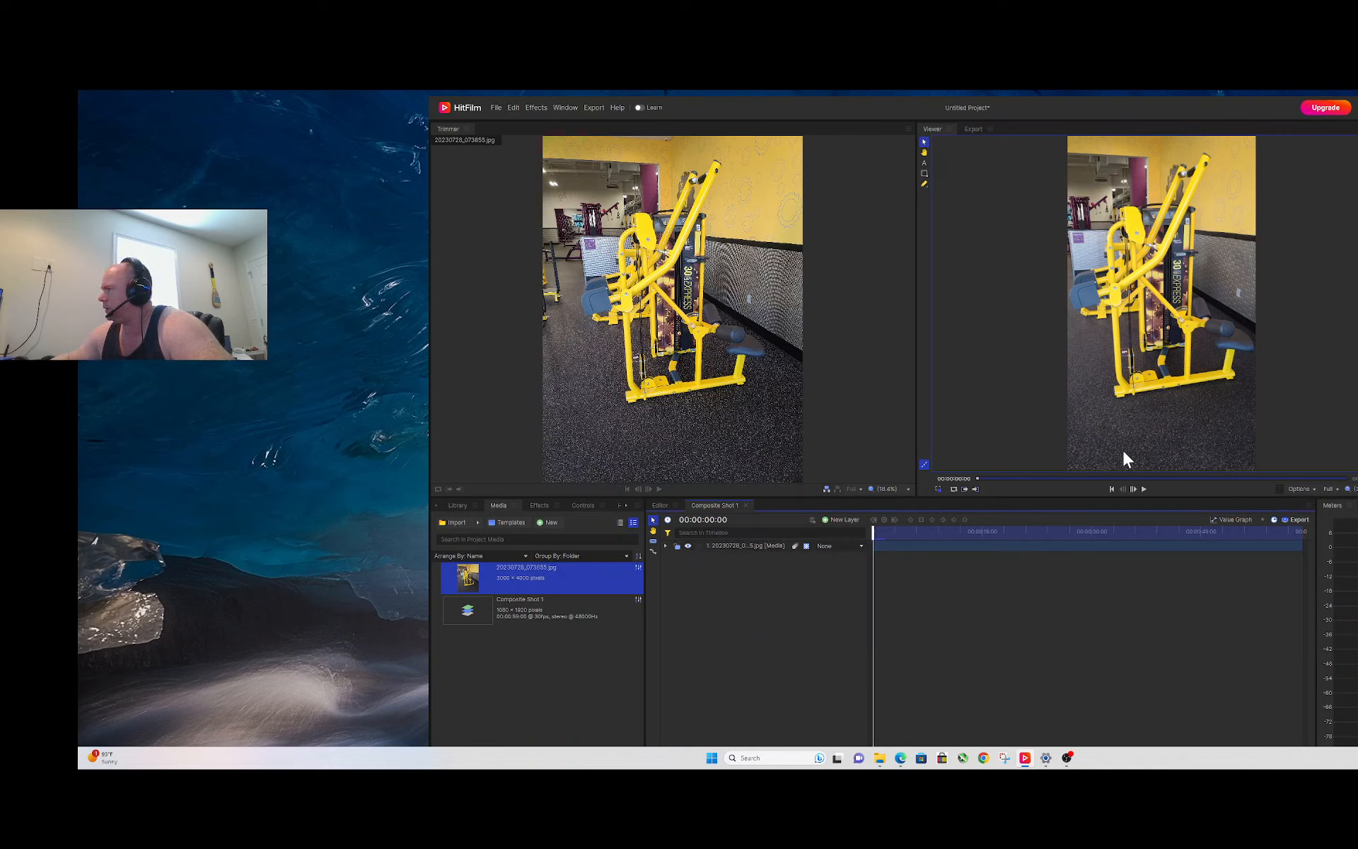
- Slice the gym photo layer at 00:00:02:00 in the composite shot
click(1144, 489)
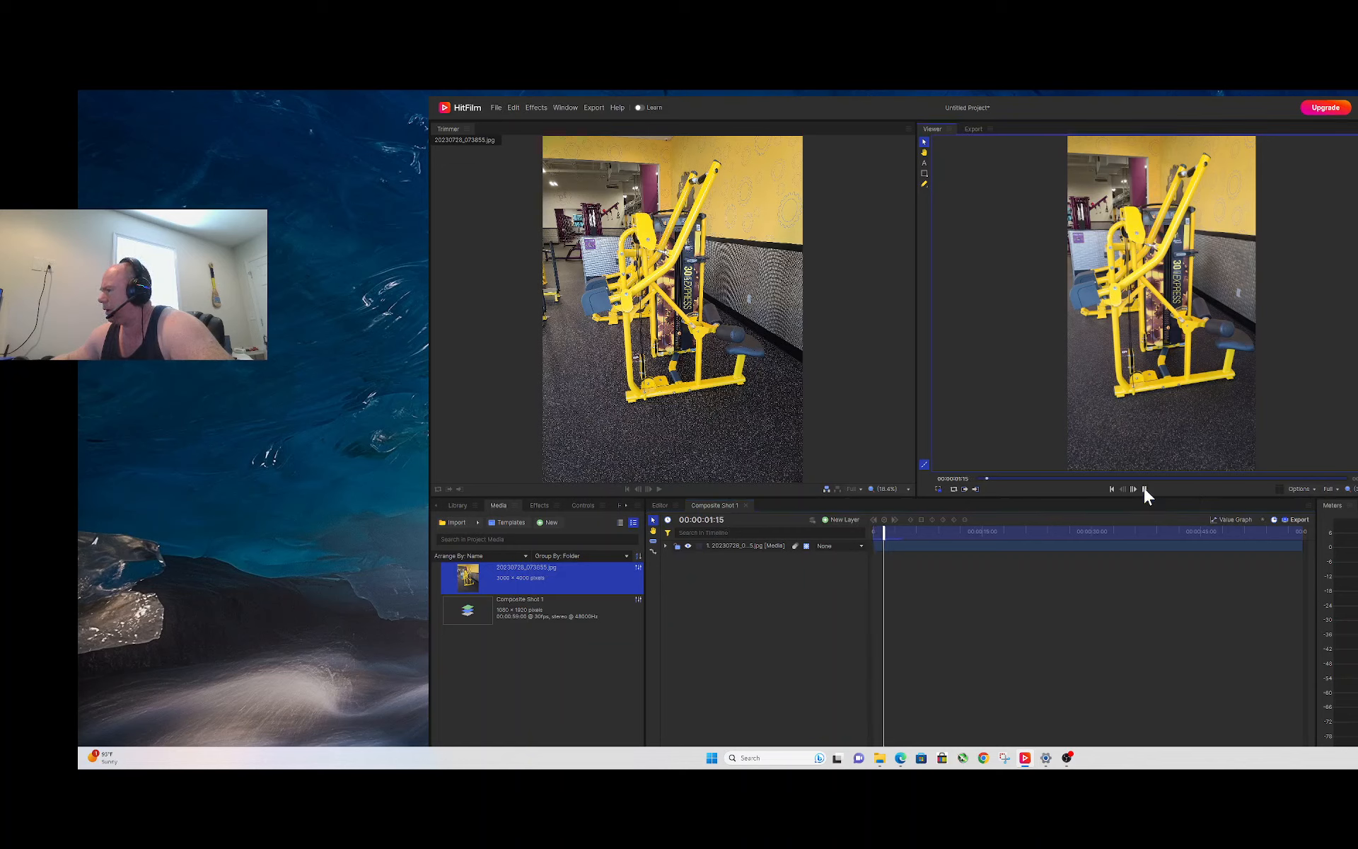
click(1144, 488)
click(1144, 488)
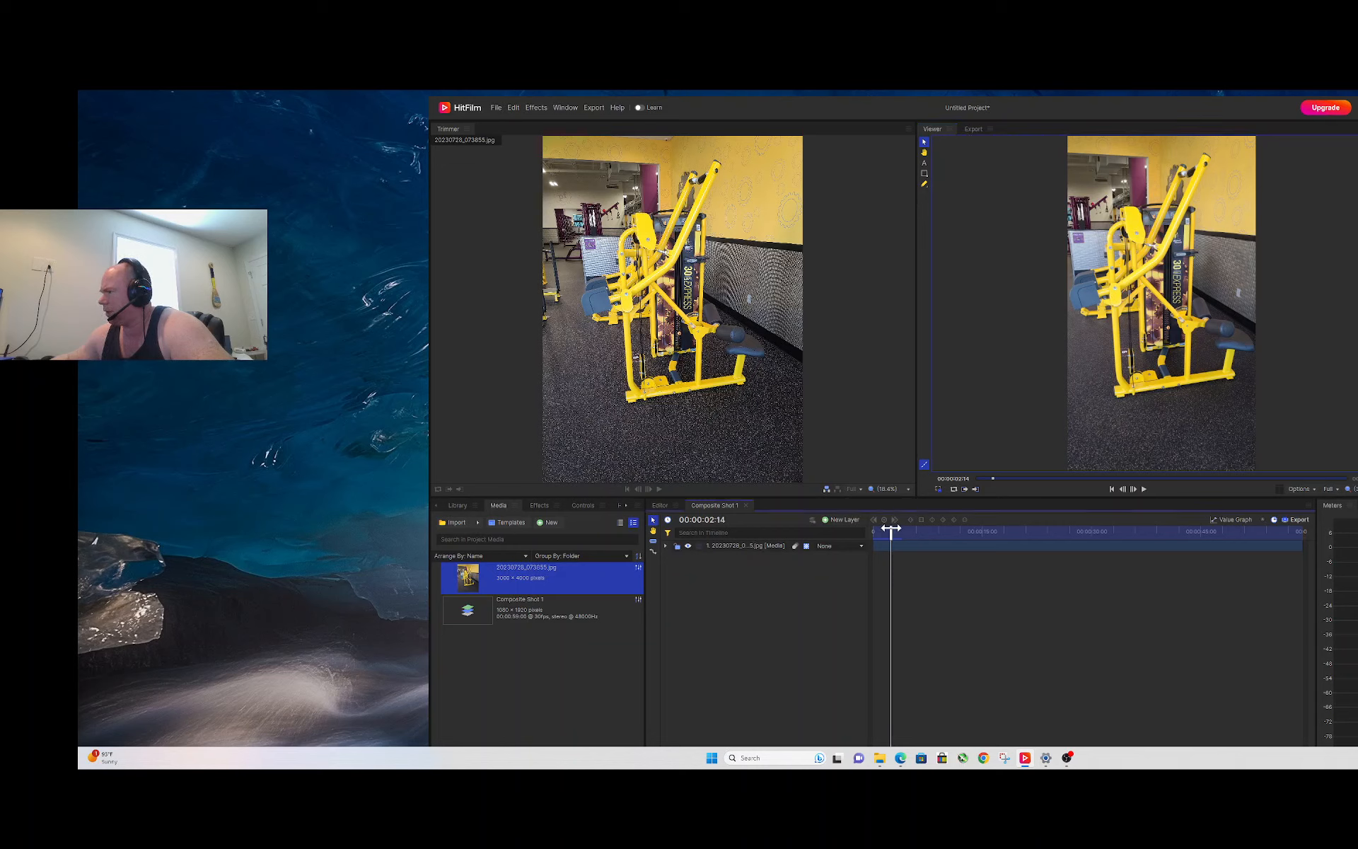
drag(890, 529, 887, 529)
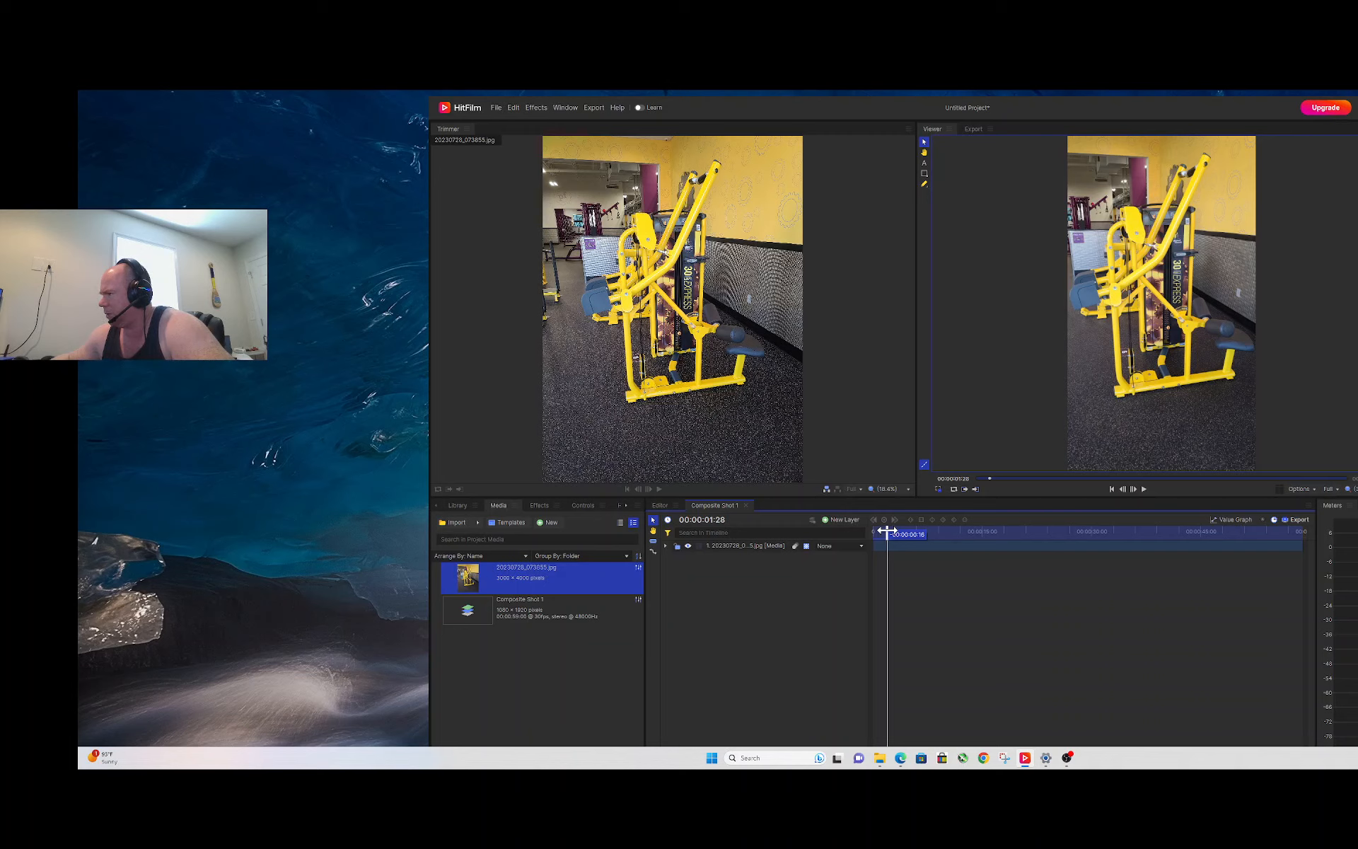
drag(887, 530, 888, 529)
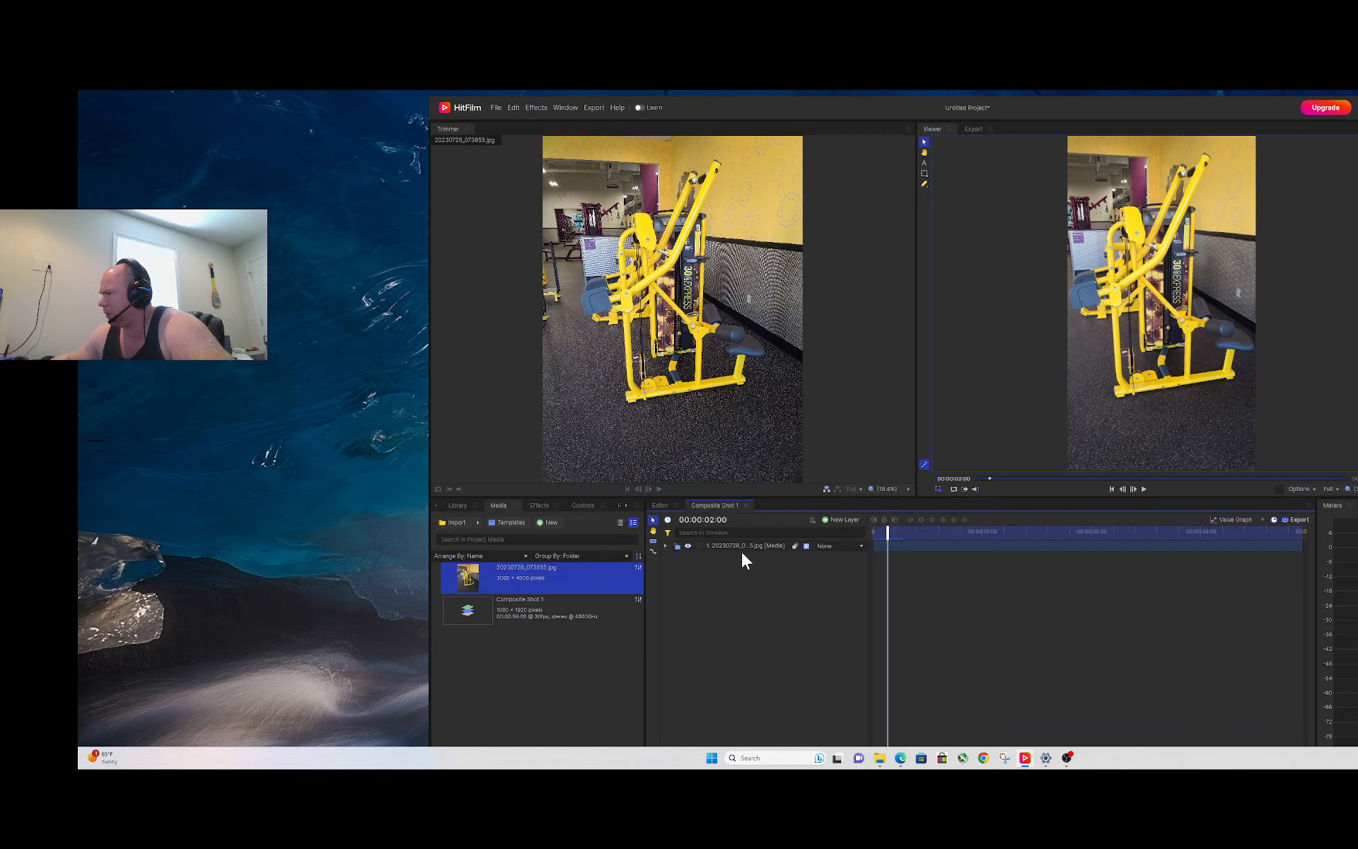
click(653, 541)
click(887, 546)
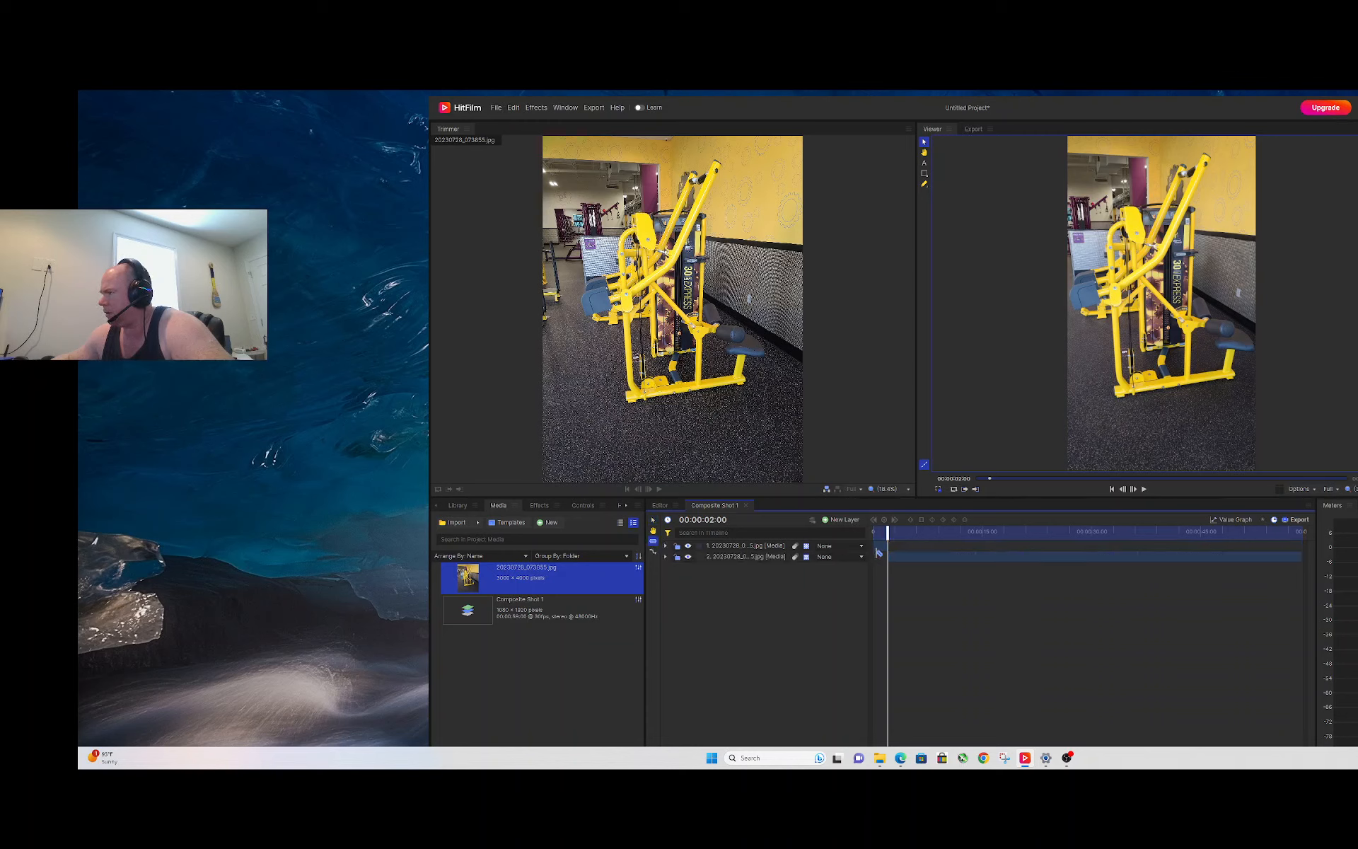
- Identify the photo segment after the two-second cut by toggling its visibility, and remove it from the composite shot
click(761, 557)
right_click(756, 558)
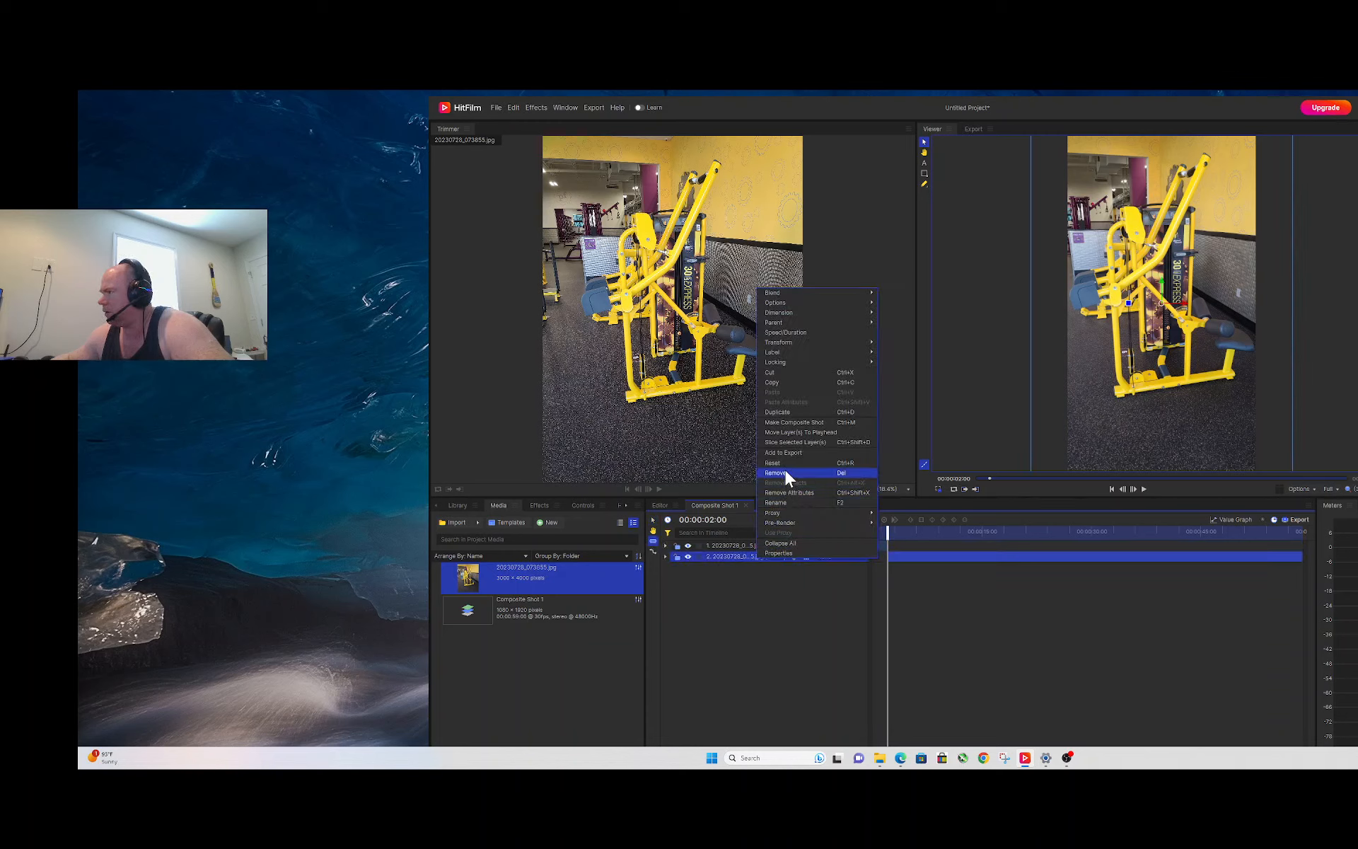
click(685, 560)
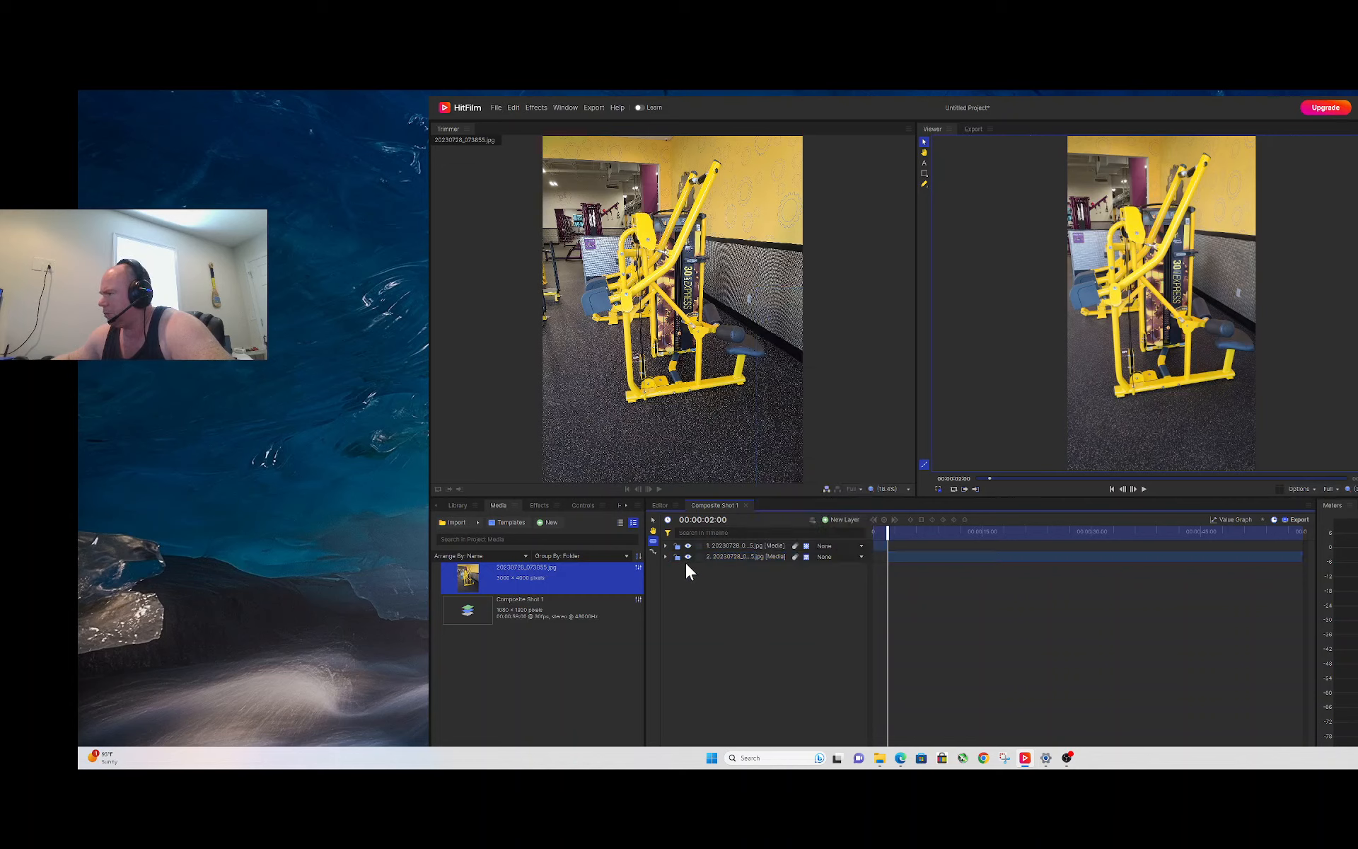
click(686, 557)
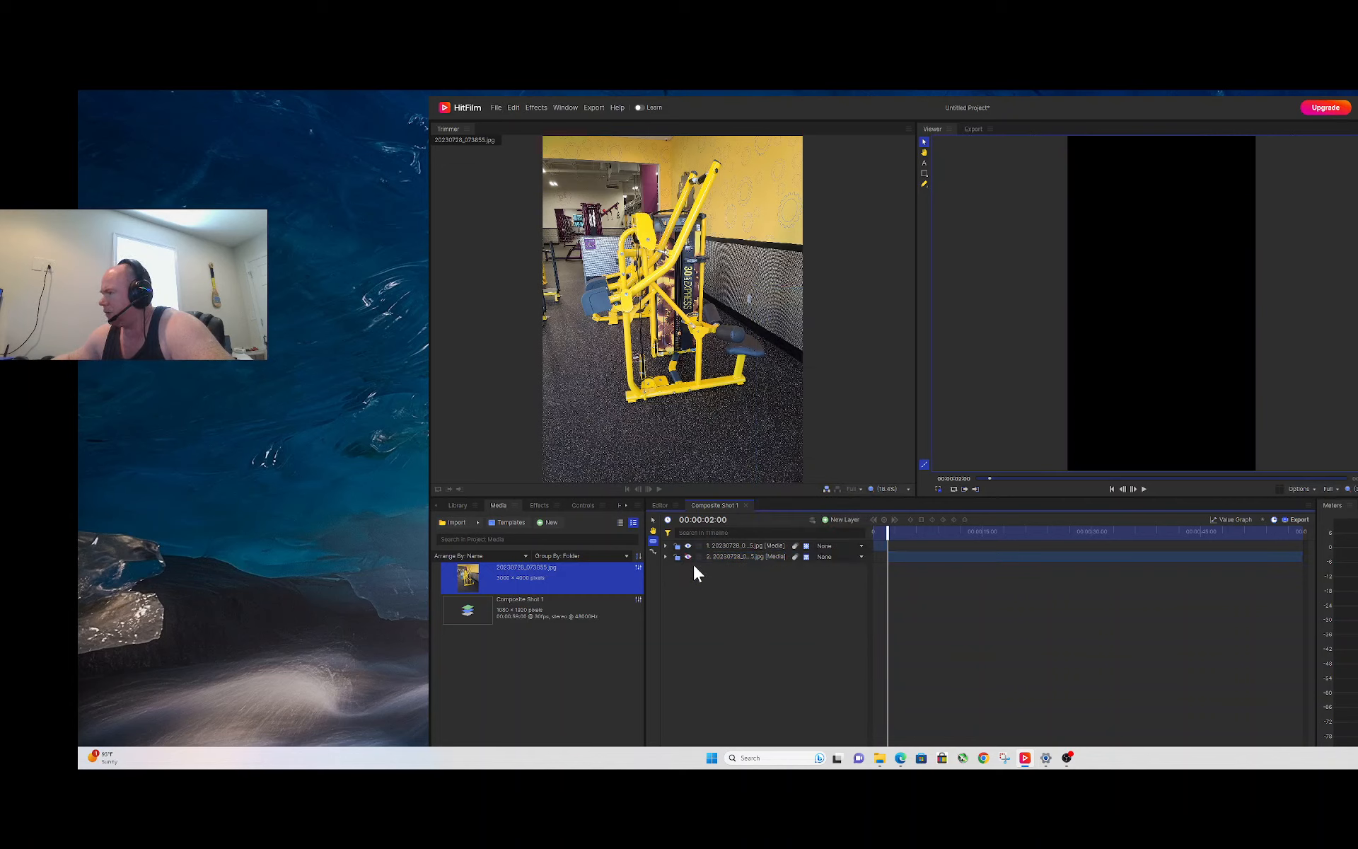
click(688, 556)
right_click(723, 558)
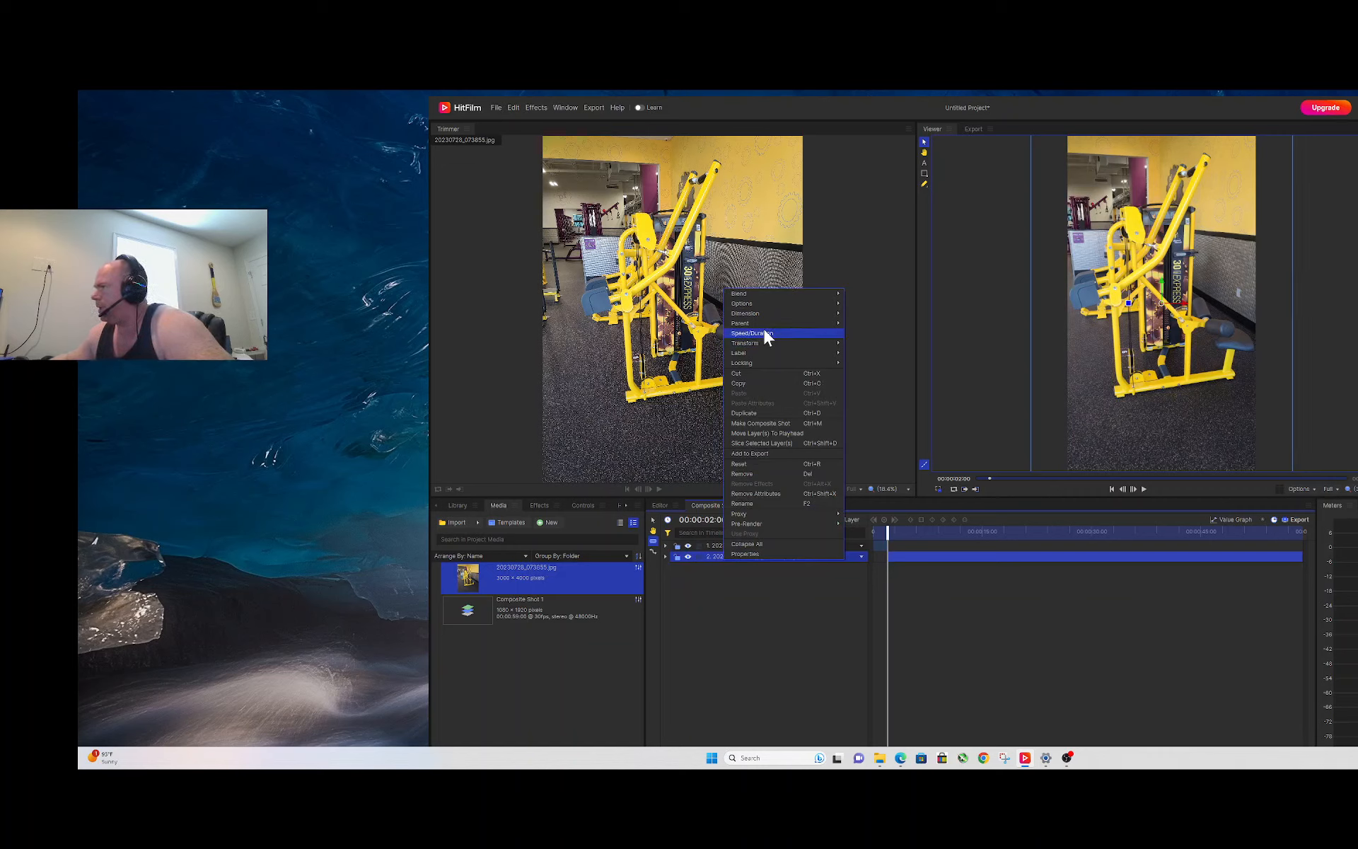
click(753, 473)
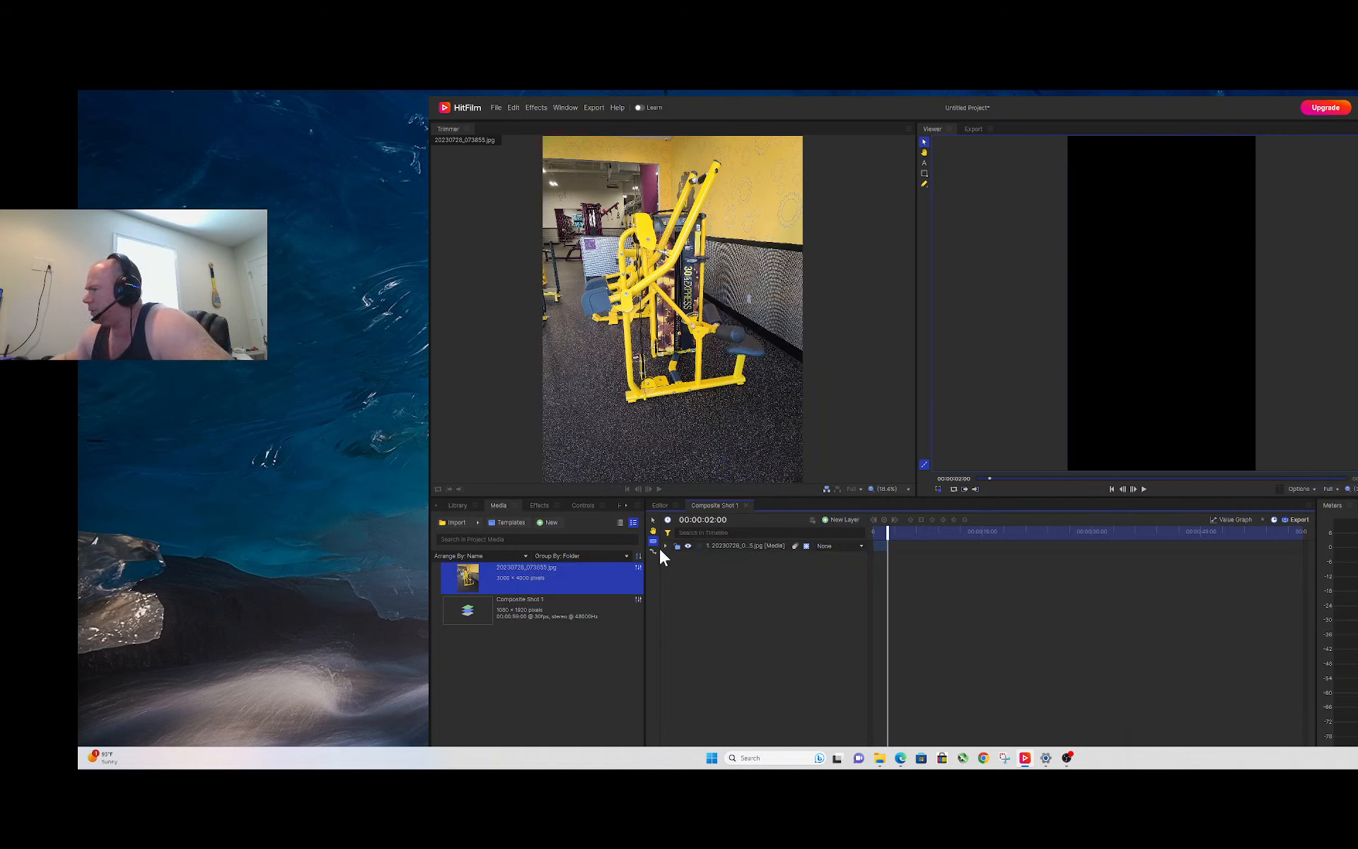
click(653, 519)
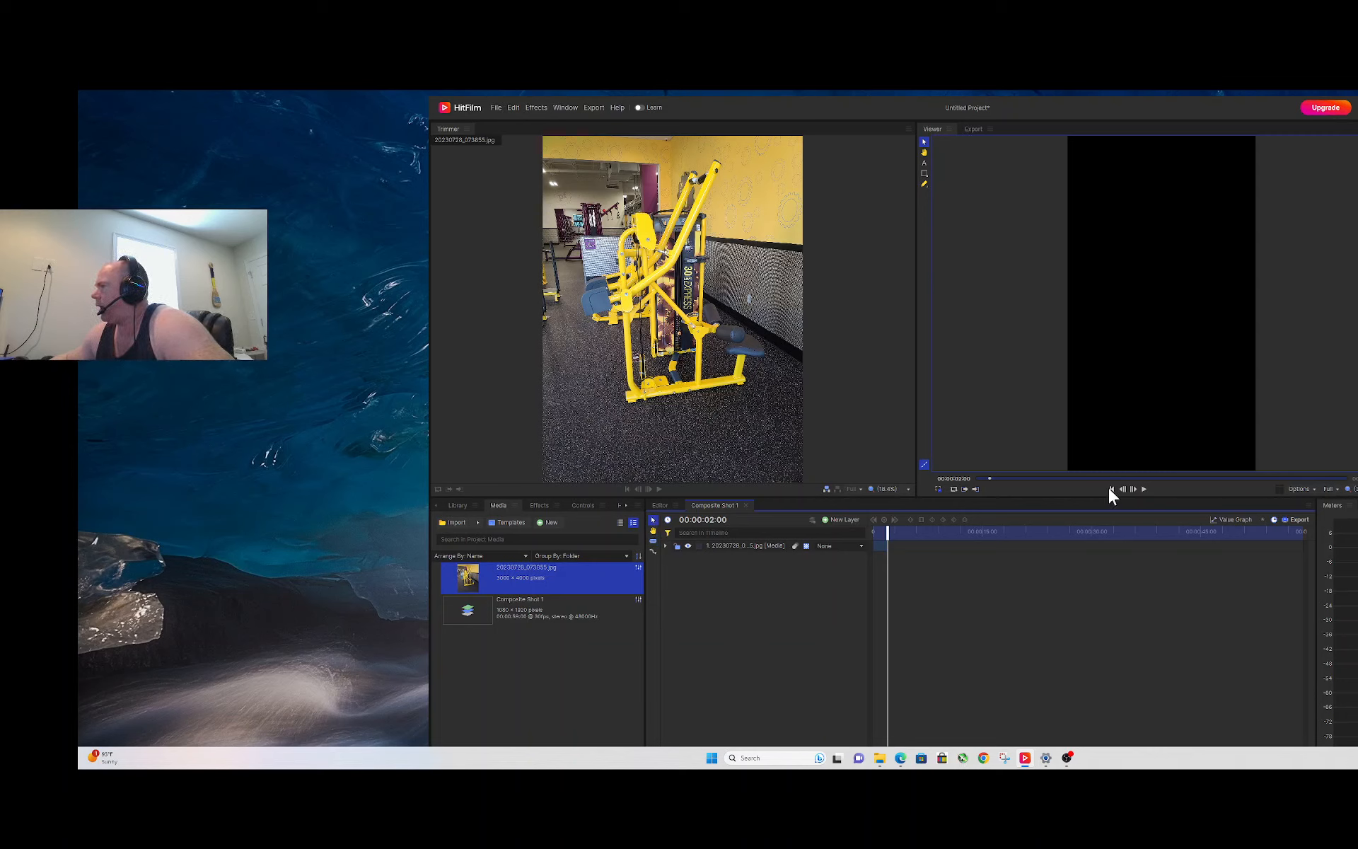
- Add a text box across the top of the photo at 00:00:00:00 reading "Demonstrating Matrix Diverging Lat Pulldown Machine"
click(1109, 488)
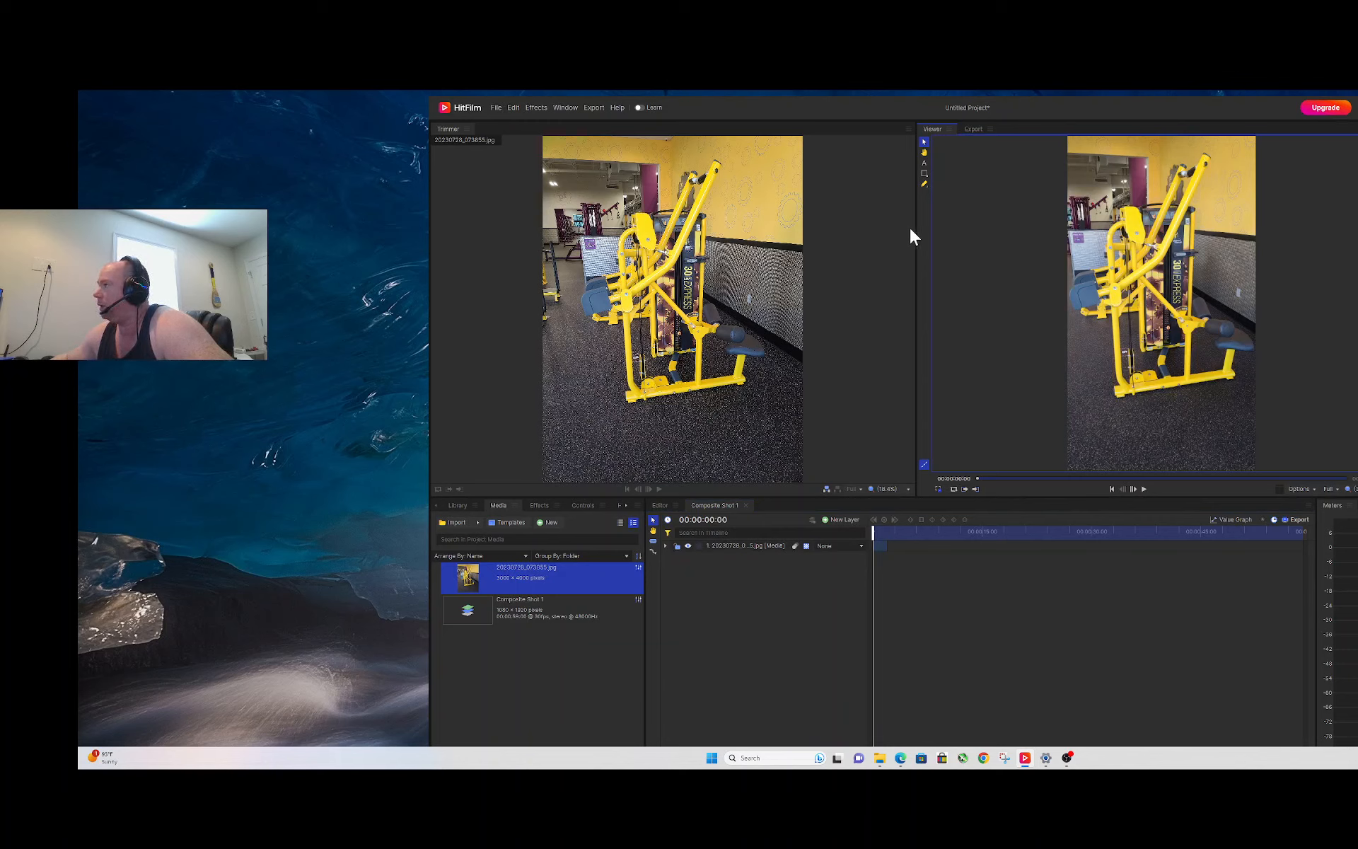
click(924, 163)
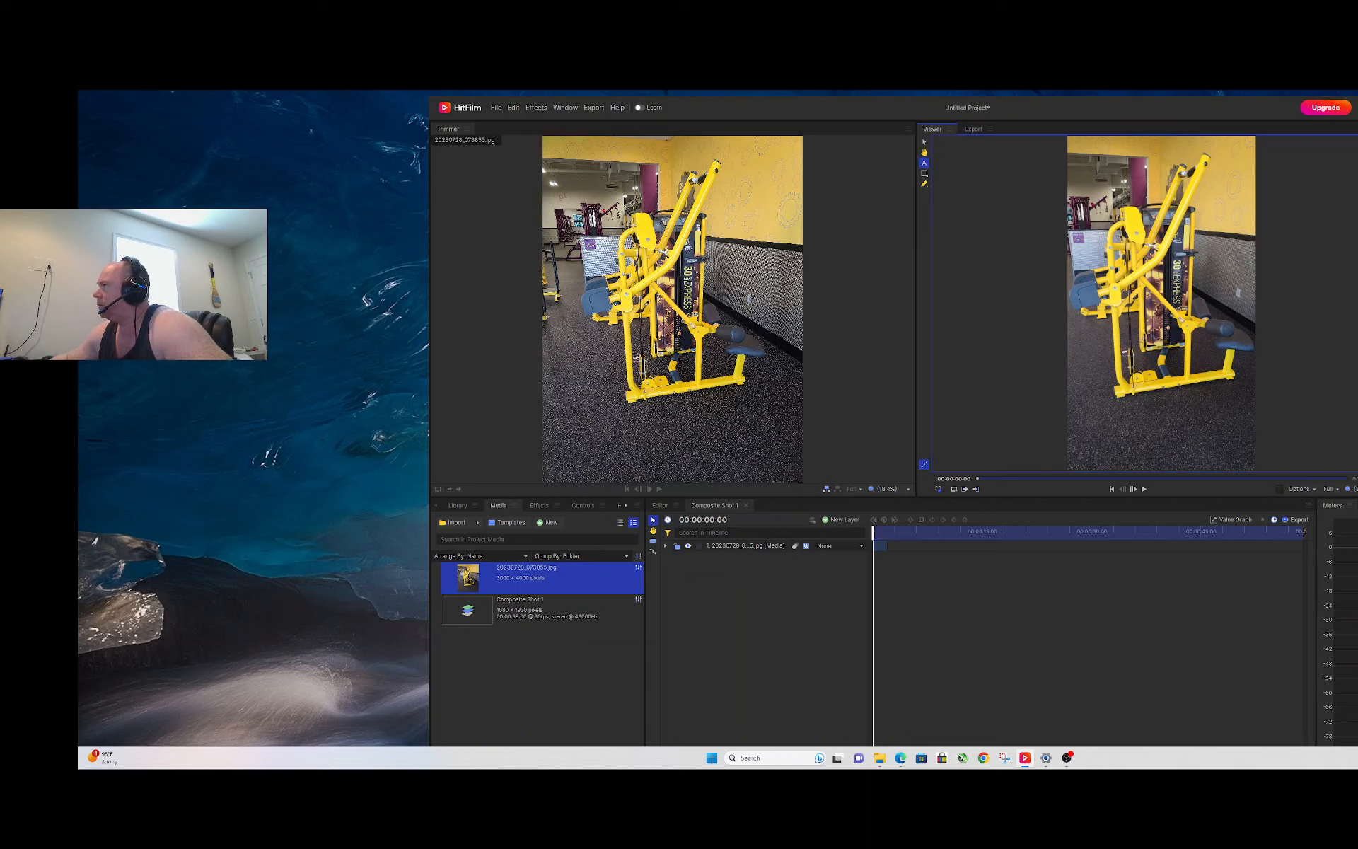
drag(1074, 138, 1254, 181)
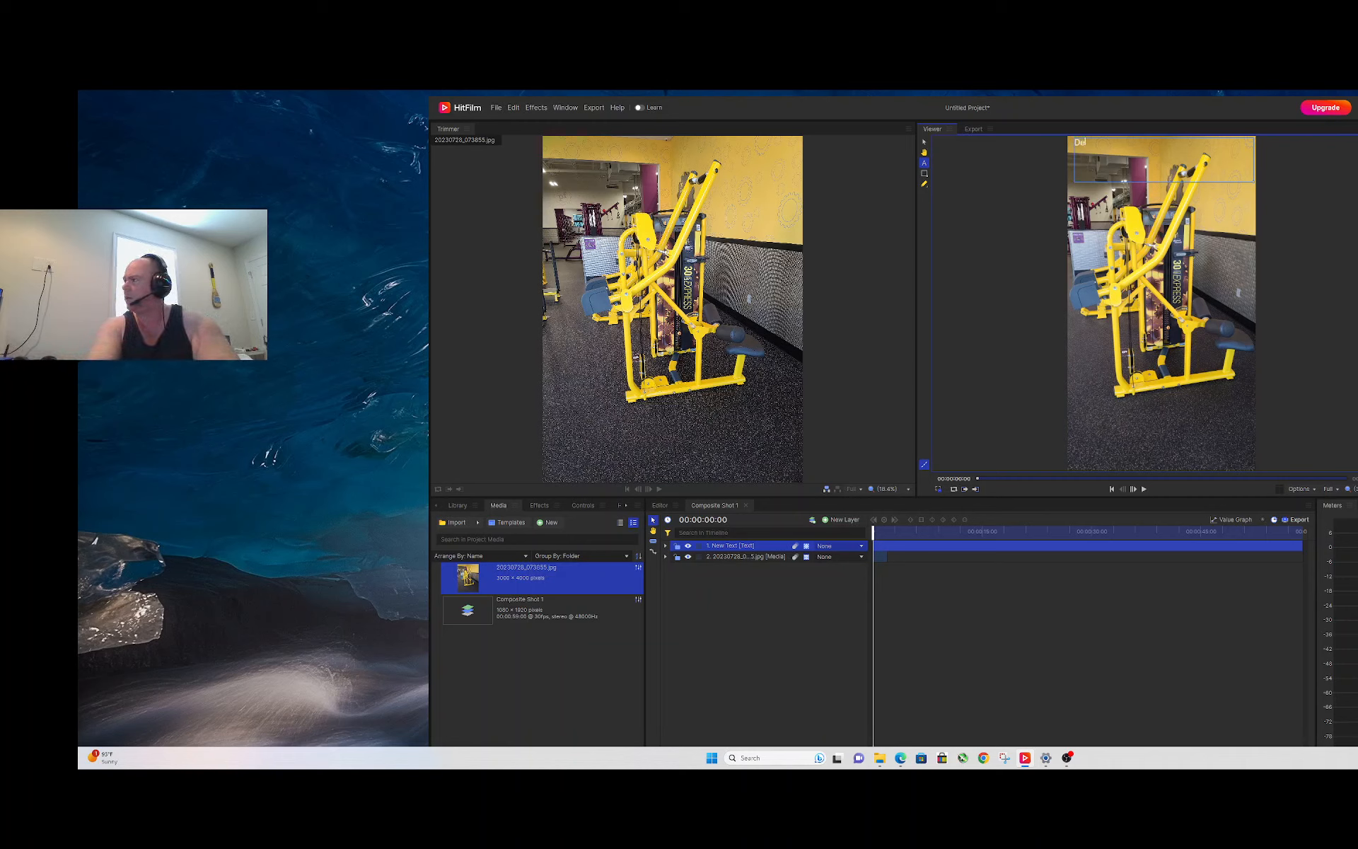
text(Demonstrating )
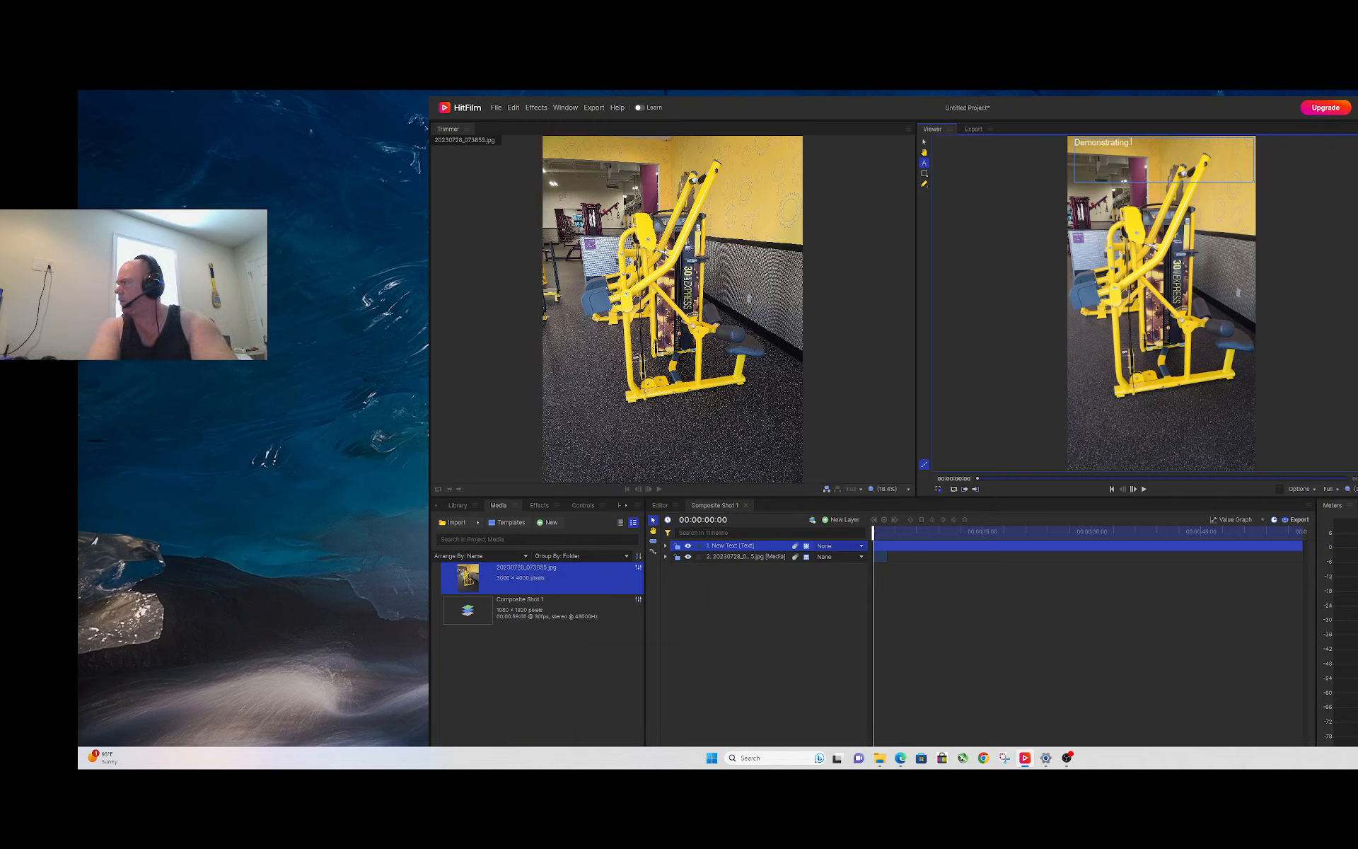
text(Matrix Diverging Lat Pu)
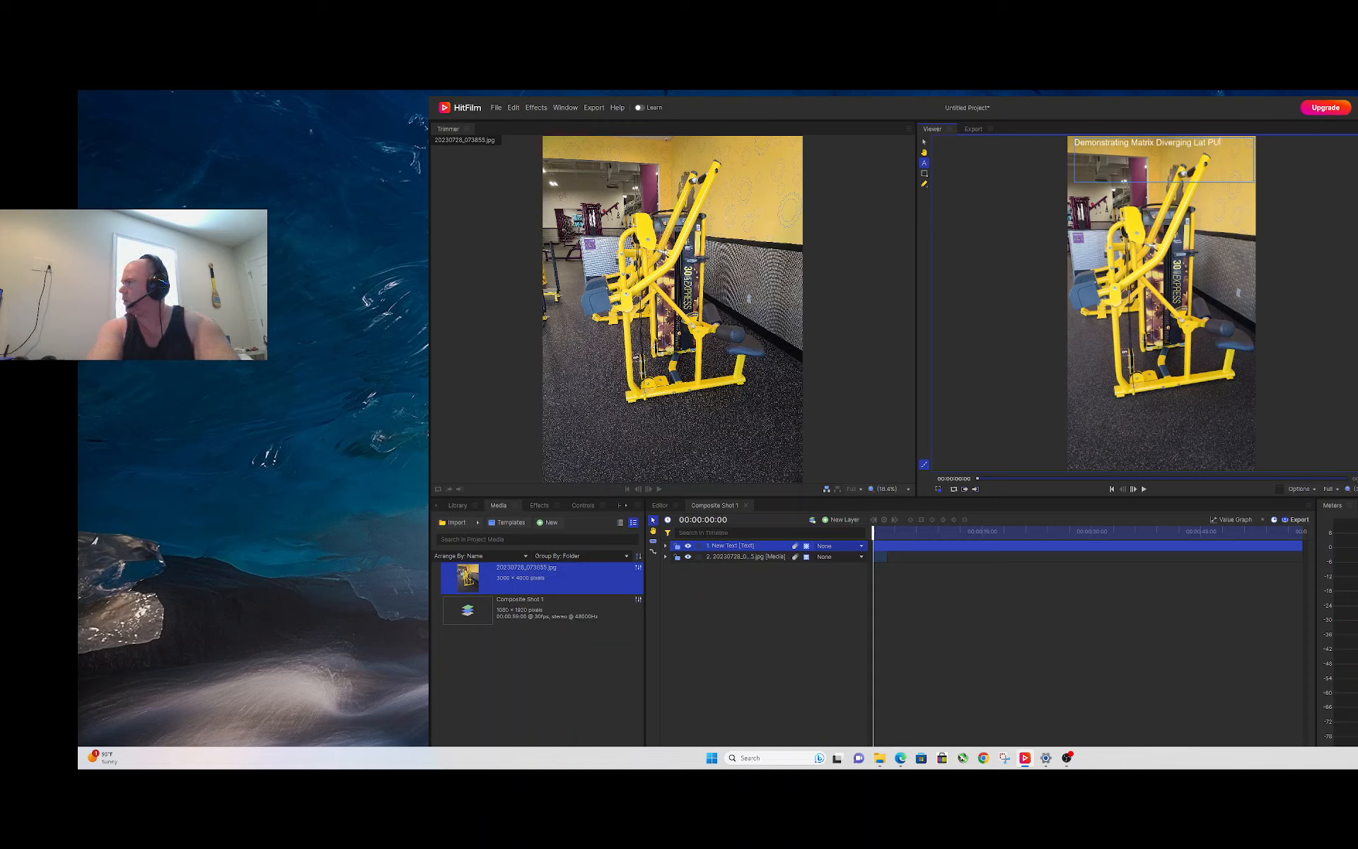
text(lldown)
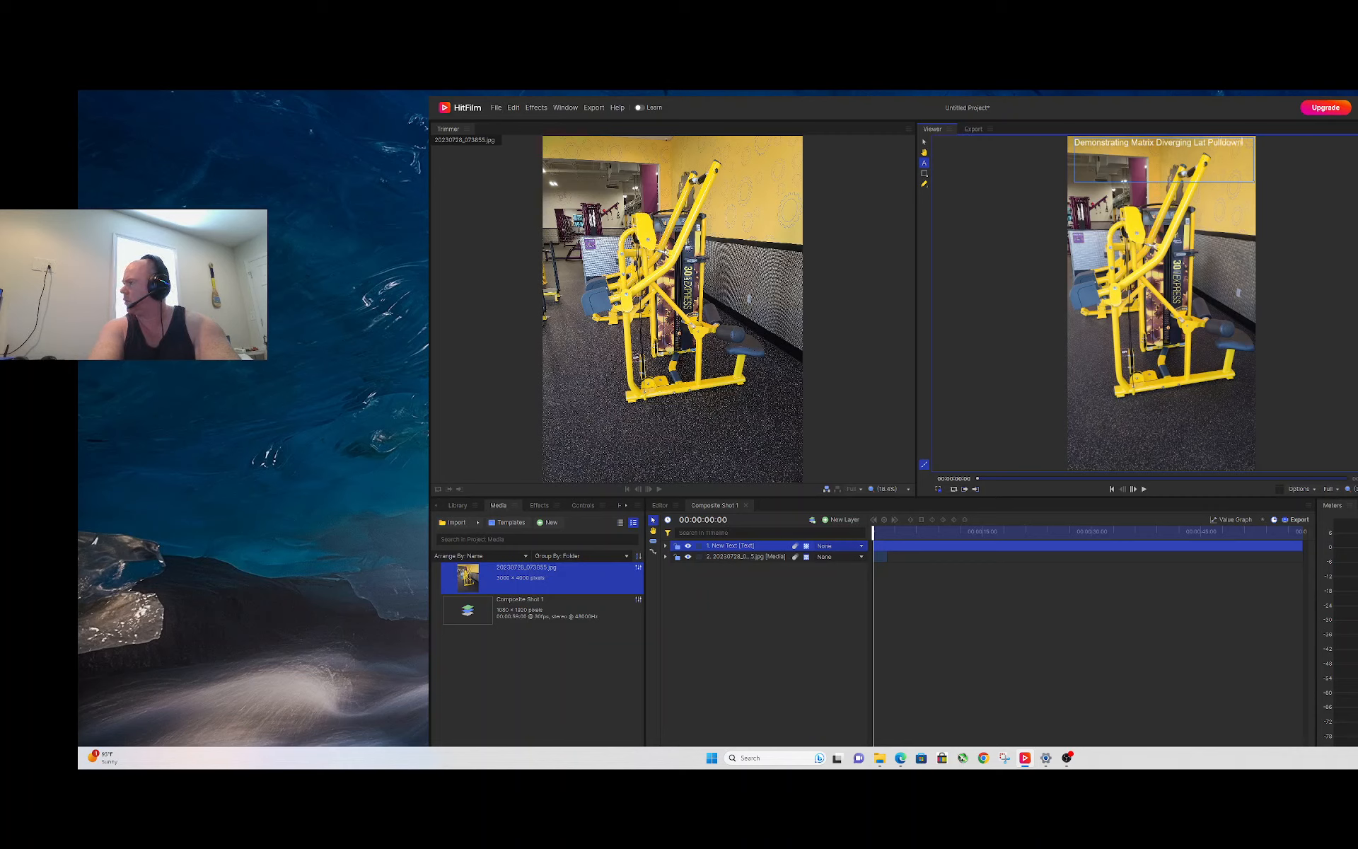
text( Machine)
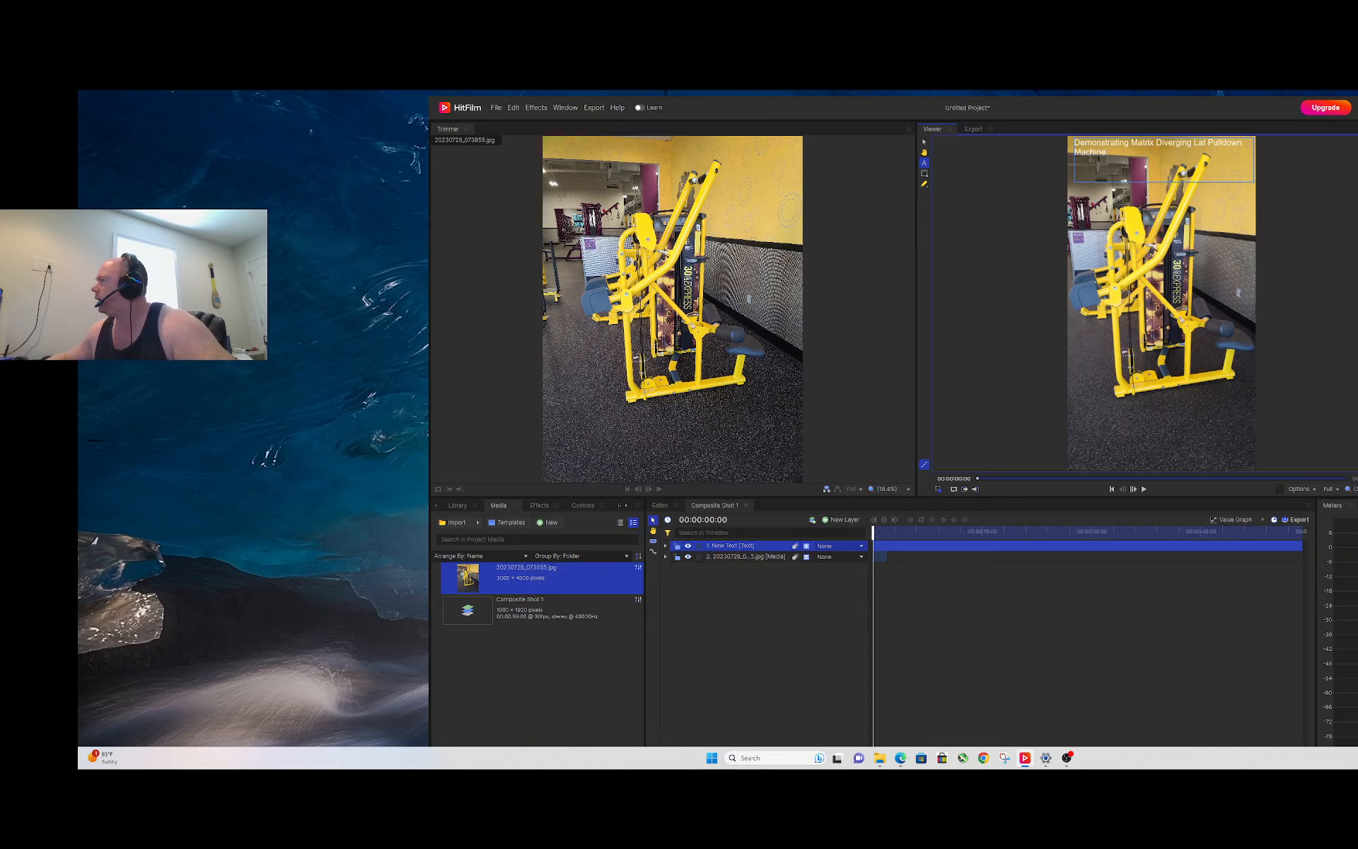
- Set the whole title text to the Georgia font in Bold
key(ctrl+a)
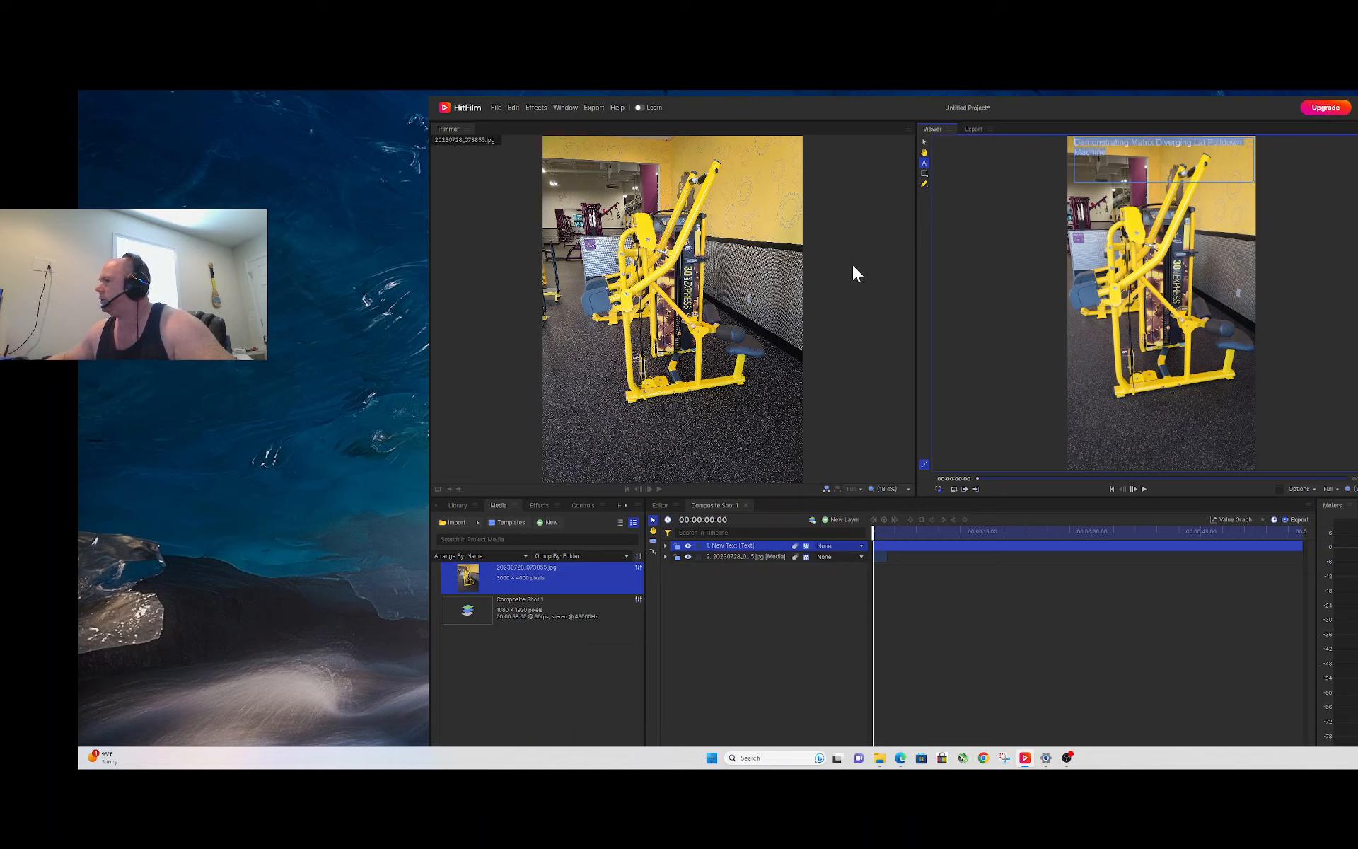
click(626, 505)
click(626, 505)
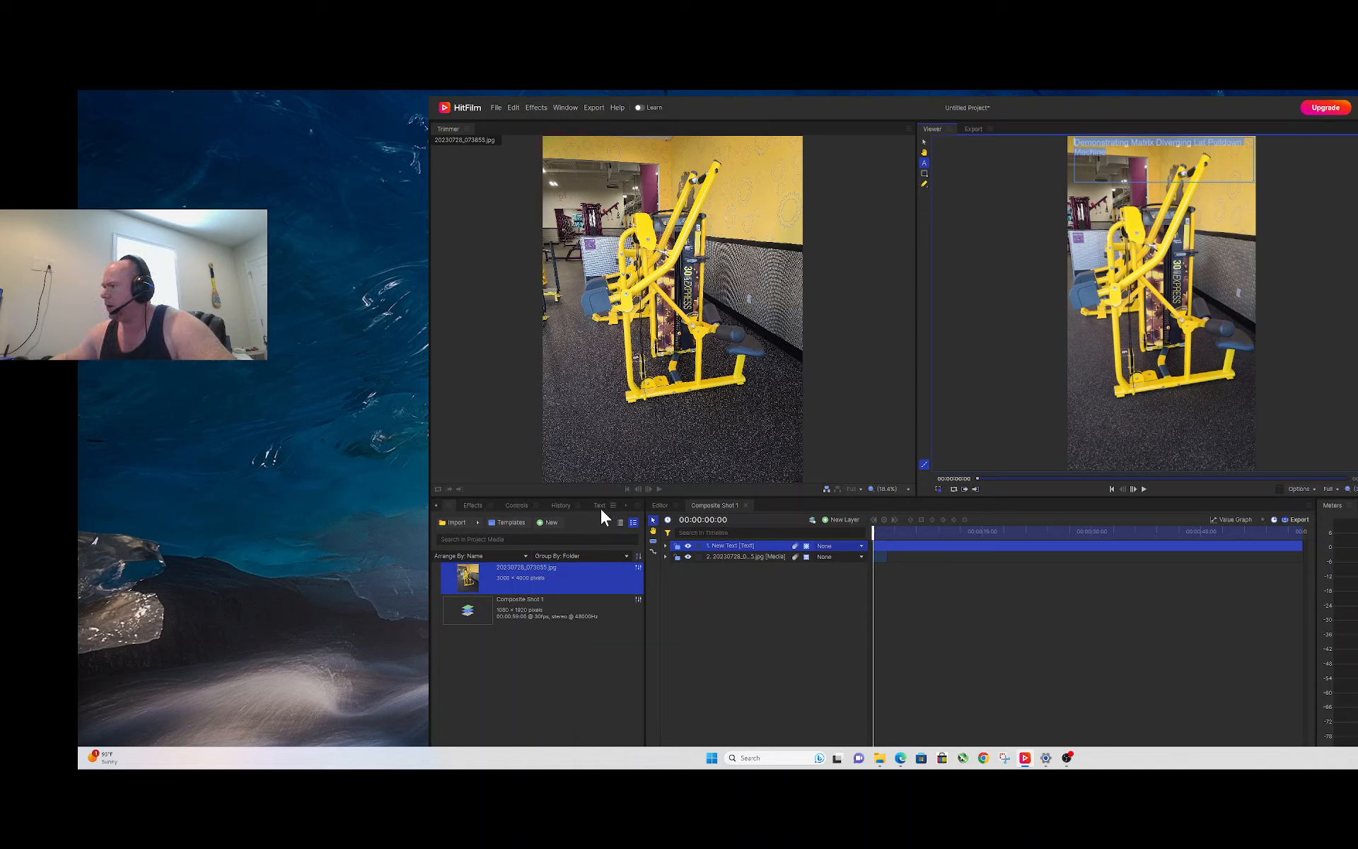
click(599, 505)
click(538, 541)
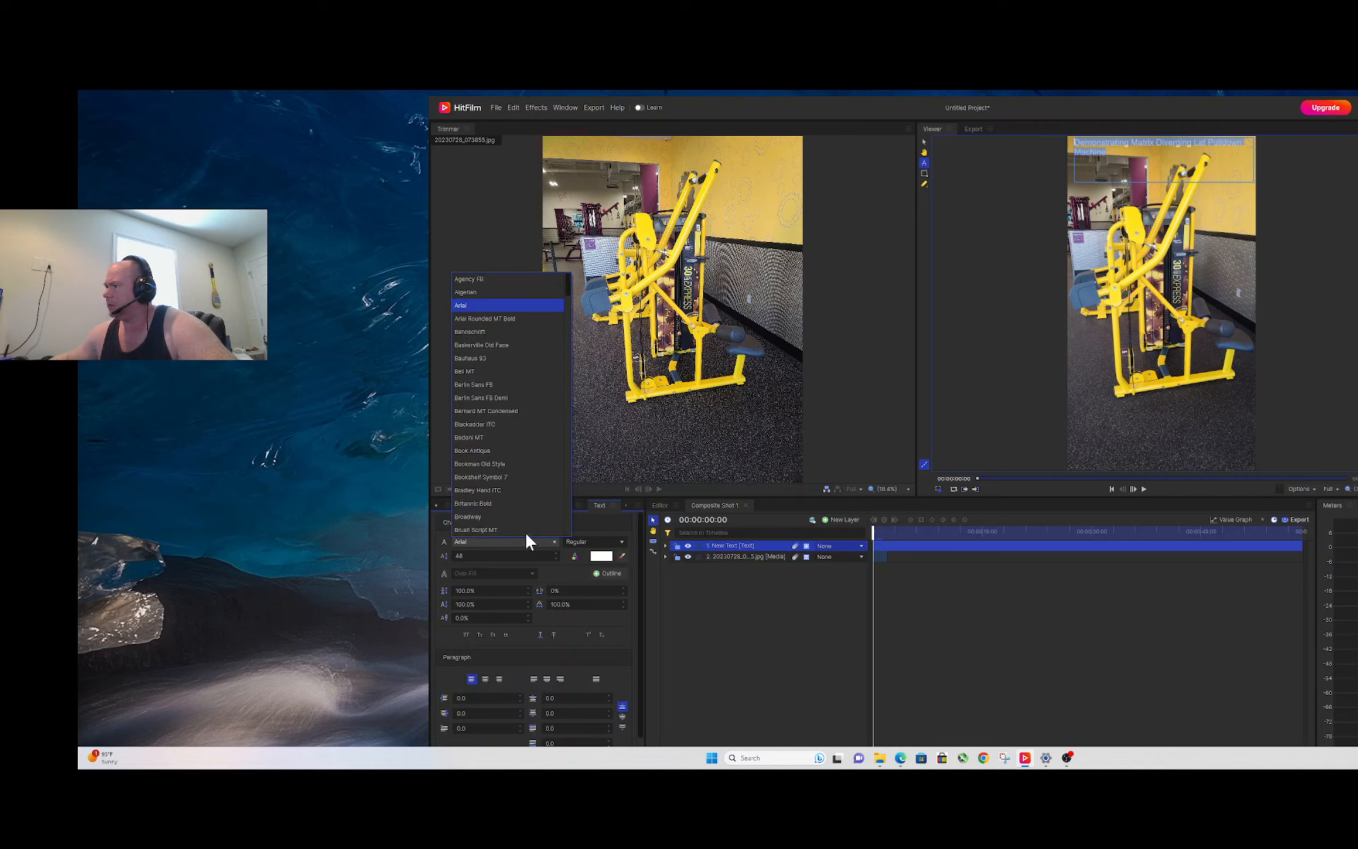
scroll(490, 413, down, 3)
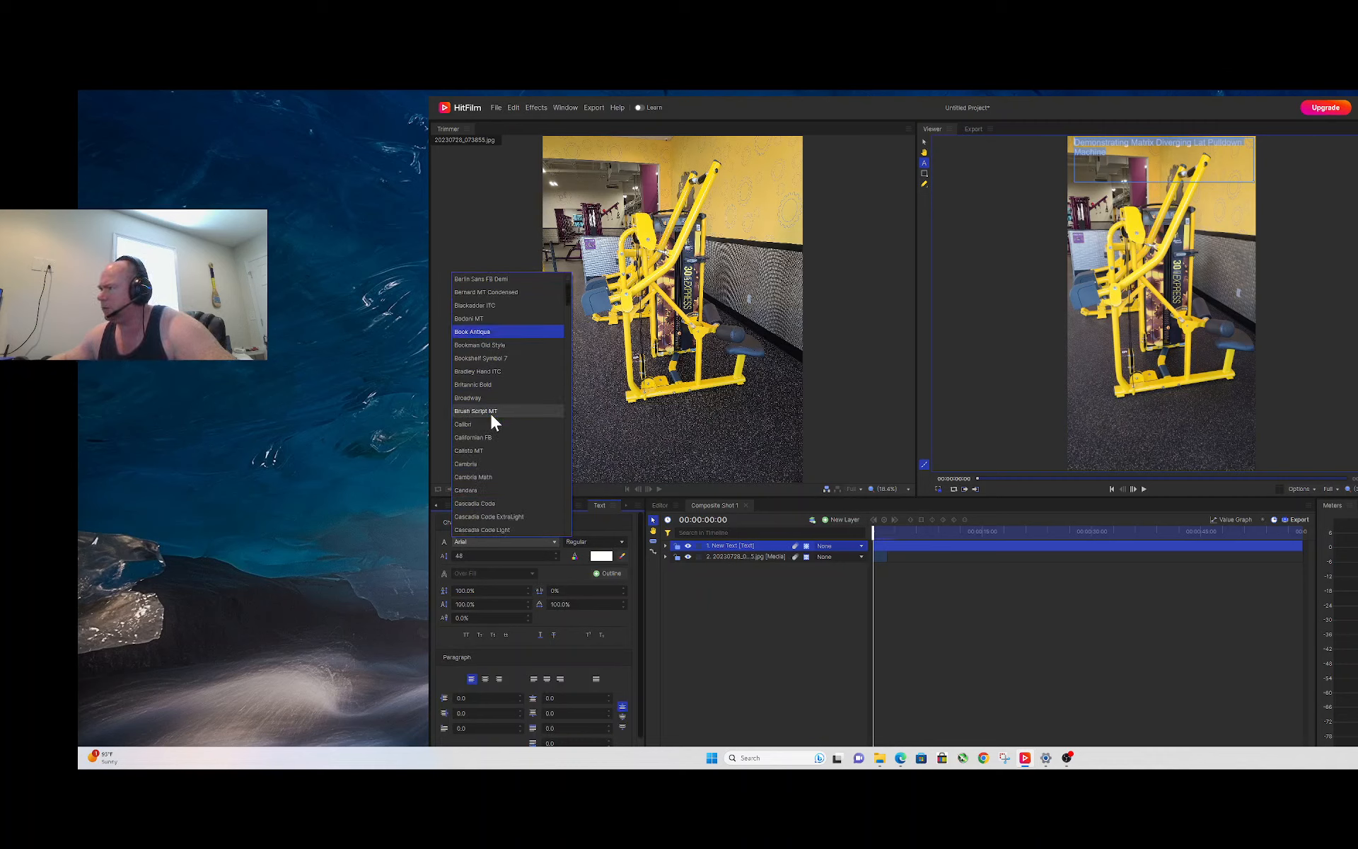
scroll(490, 413, down, 15)
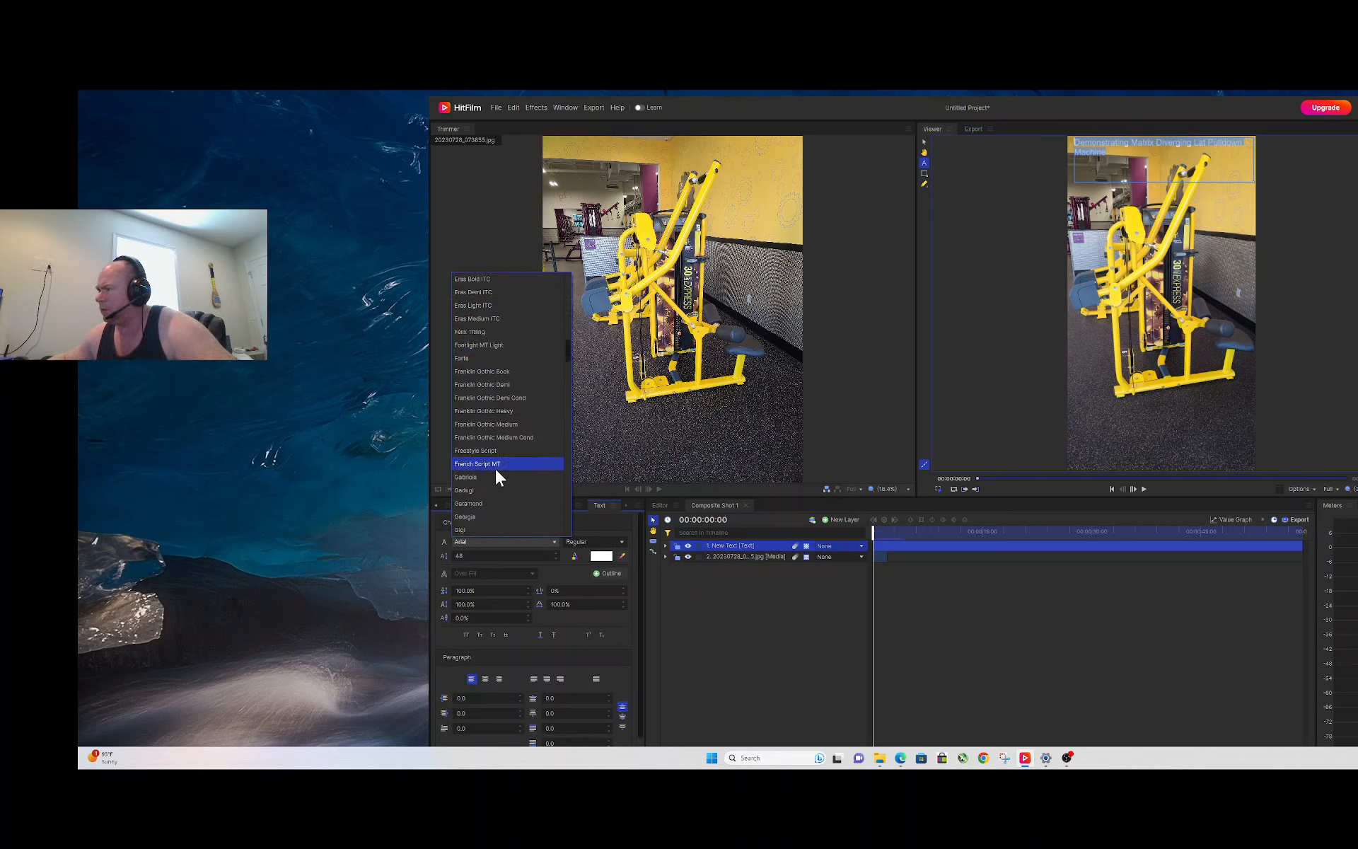
scroll(495, 468, down, 4)
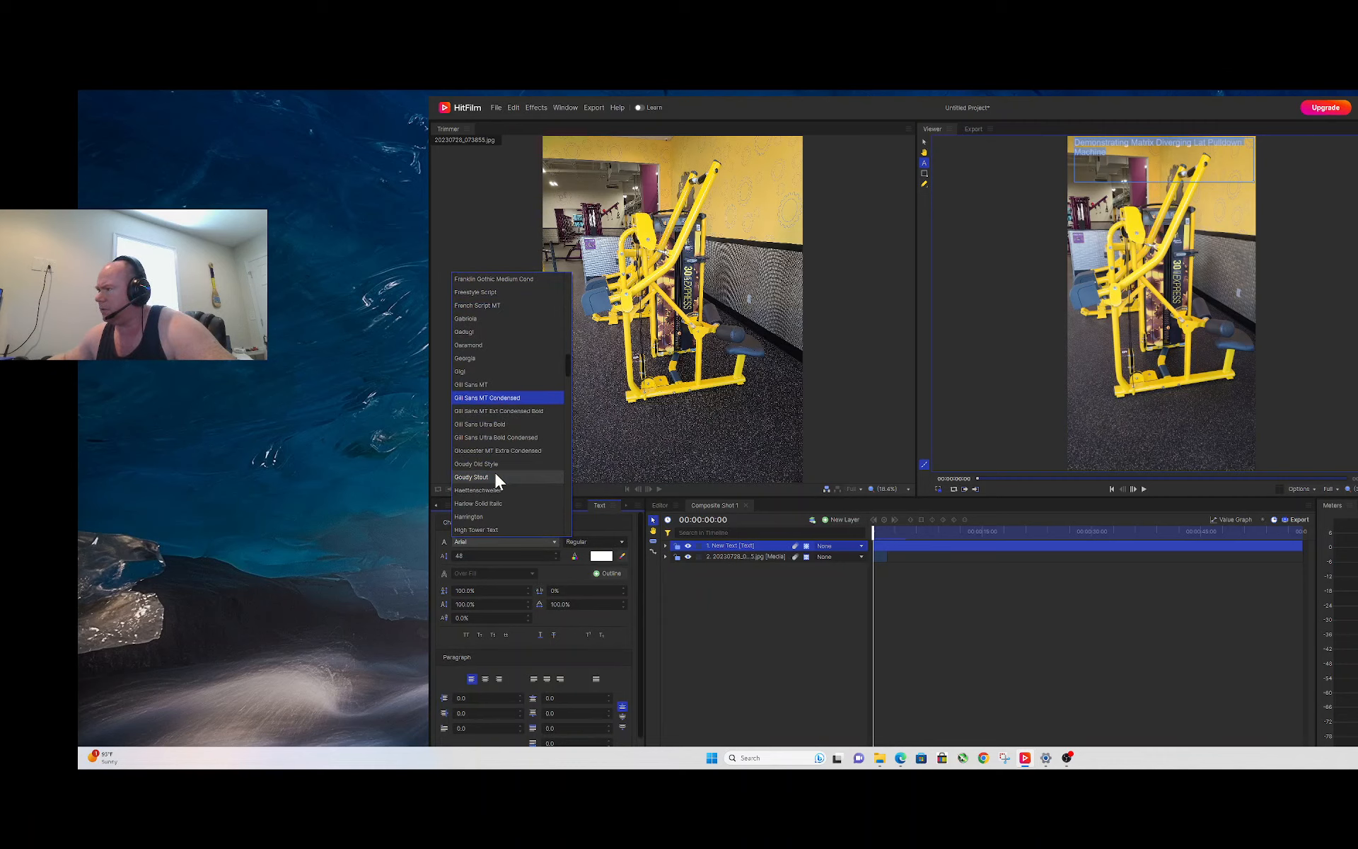
click(487, 359)
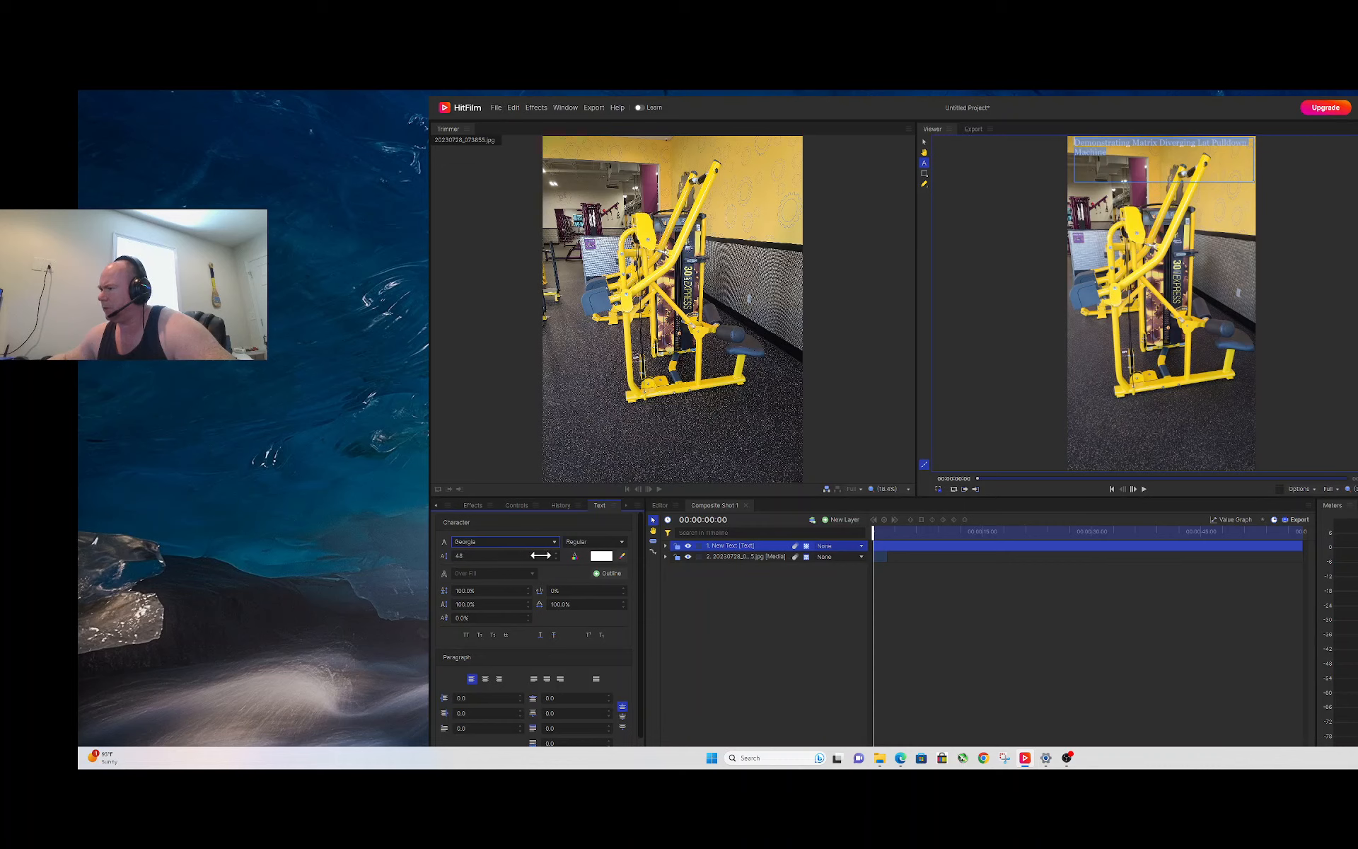
click(578, 545)
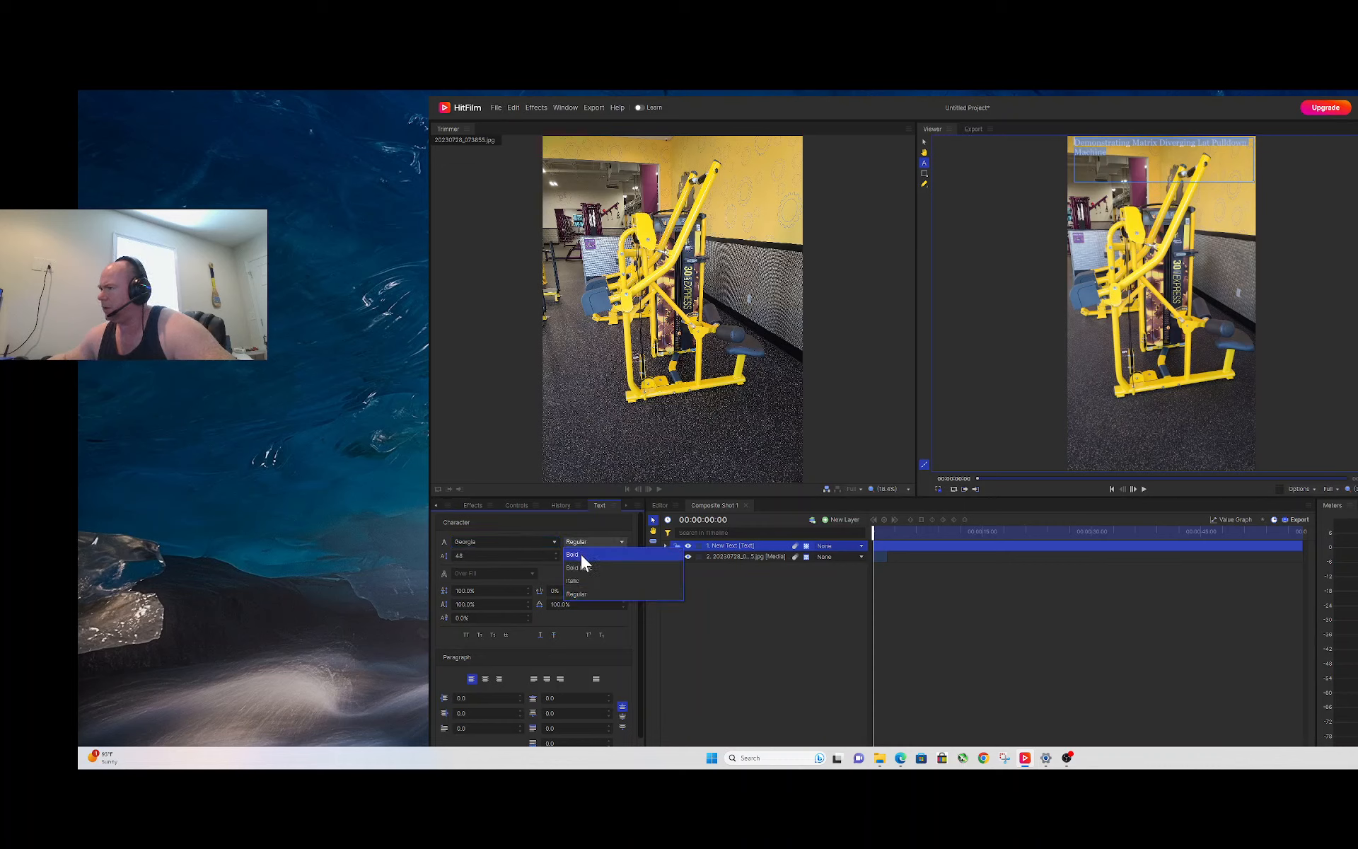
click(580, 553)
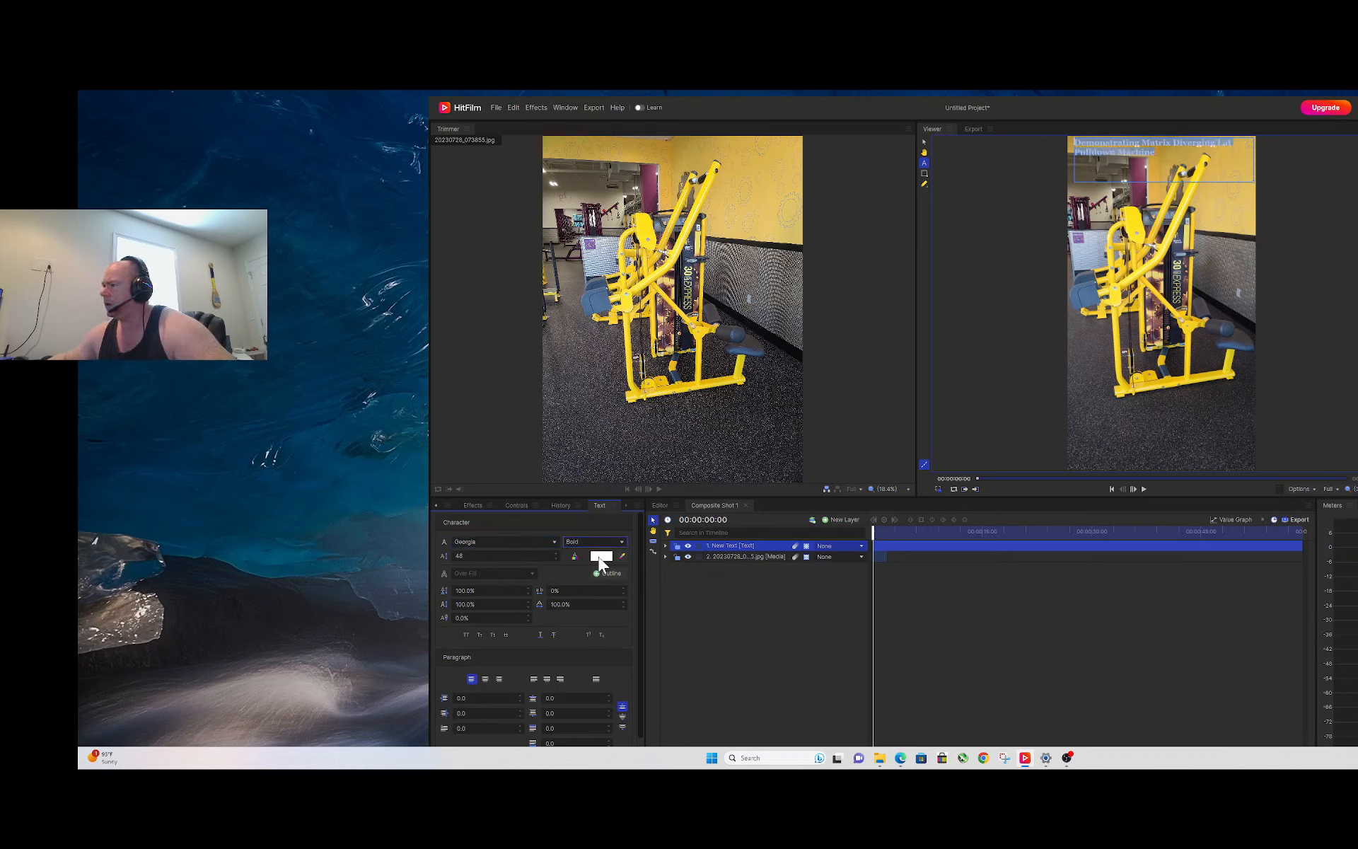
- Change the title text's fill color to dark purple, #721E7D
click(602, 556)
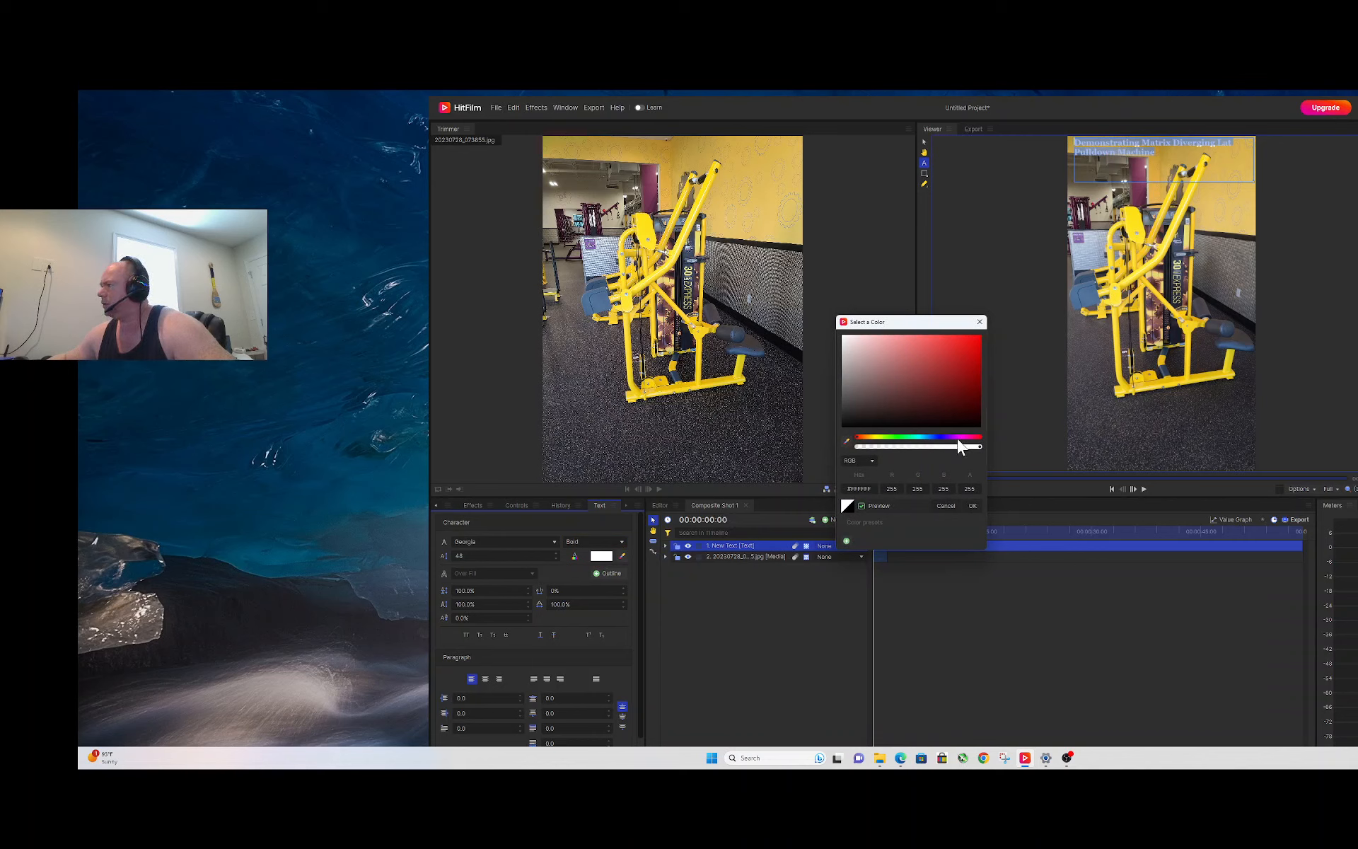
click(957, 436)
click(948, 392)
click(949, 382)
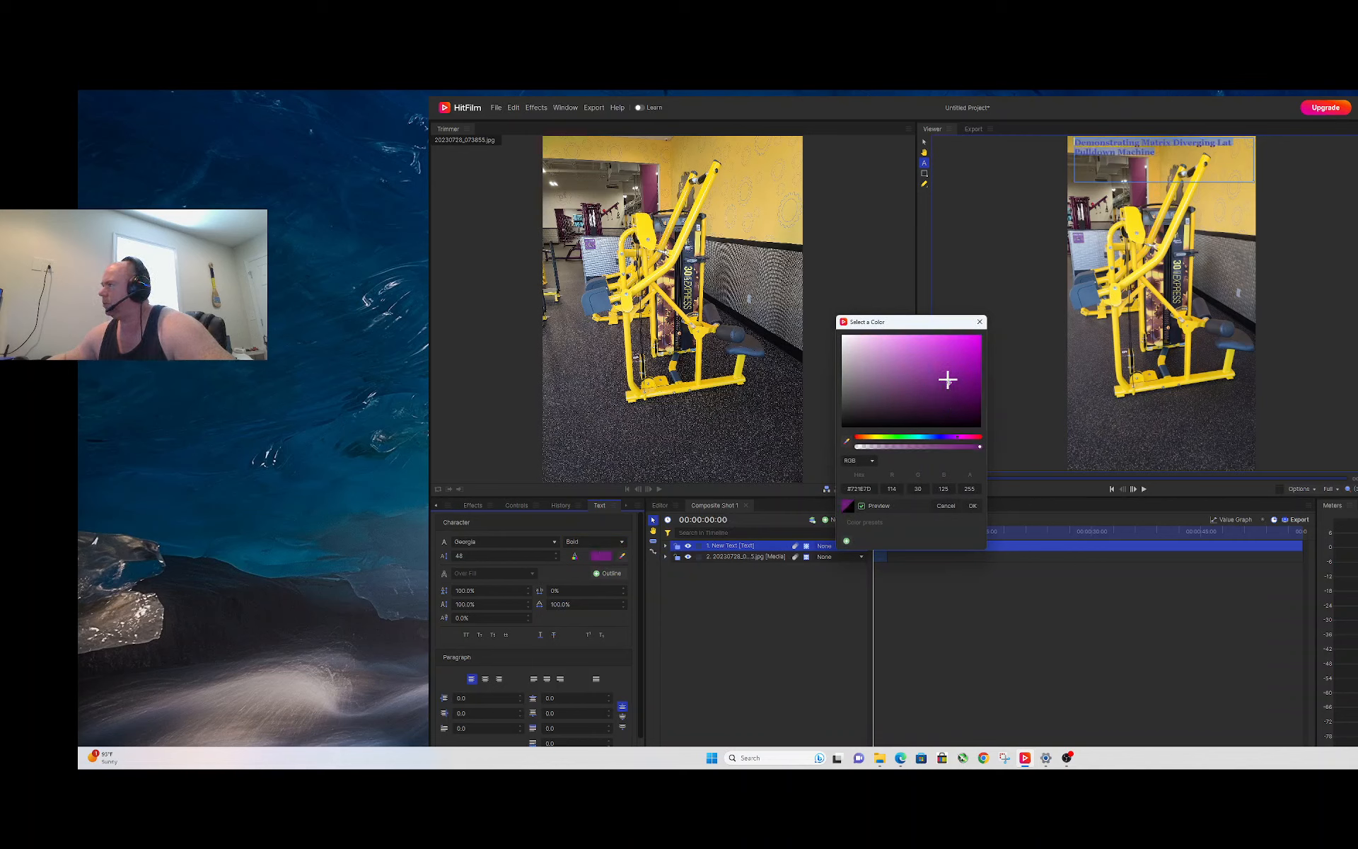
click(972, 506)
- Add an outline to the title text, color it yellow #FFF700, and deselect the text to check the result
click(594, 573)
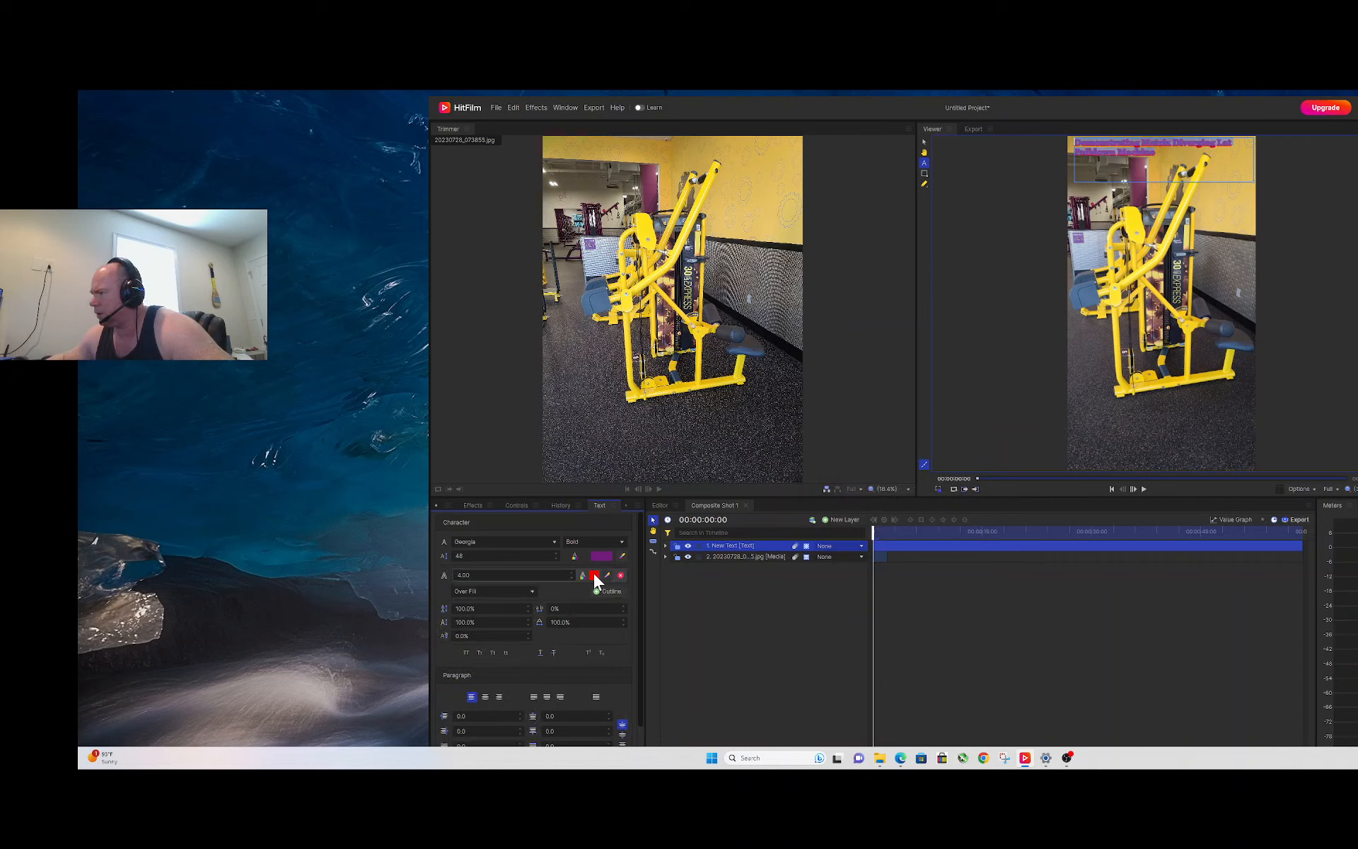
click(594, 575)
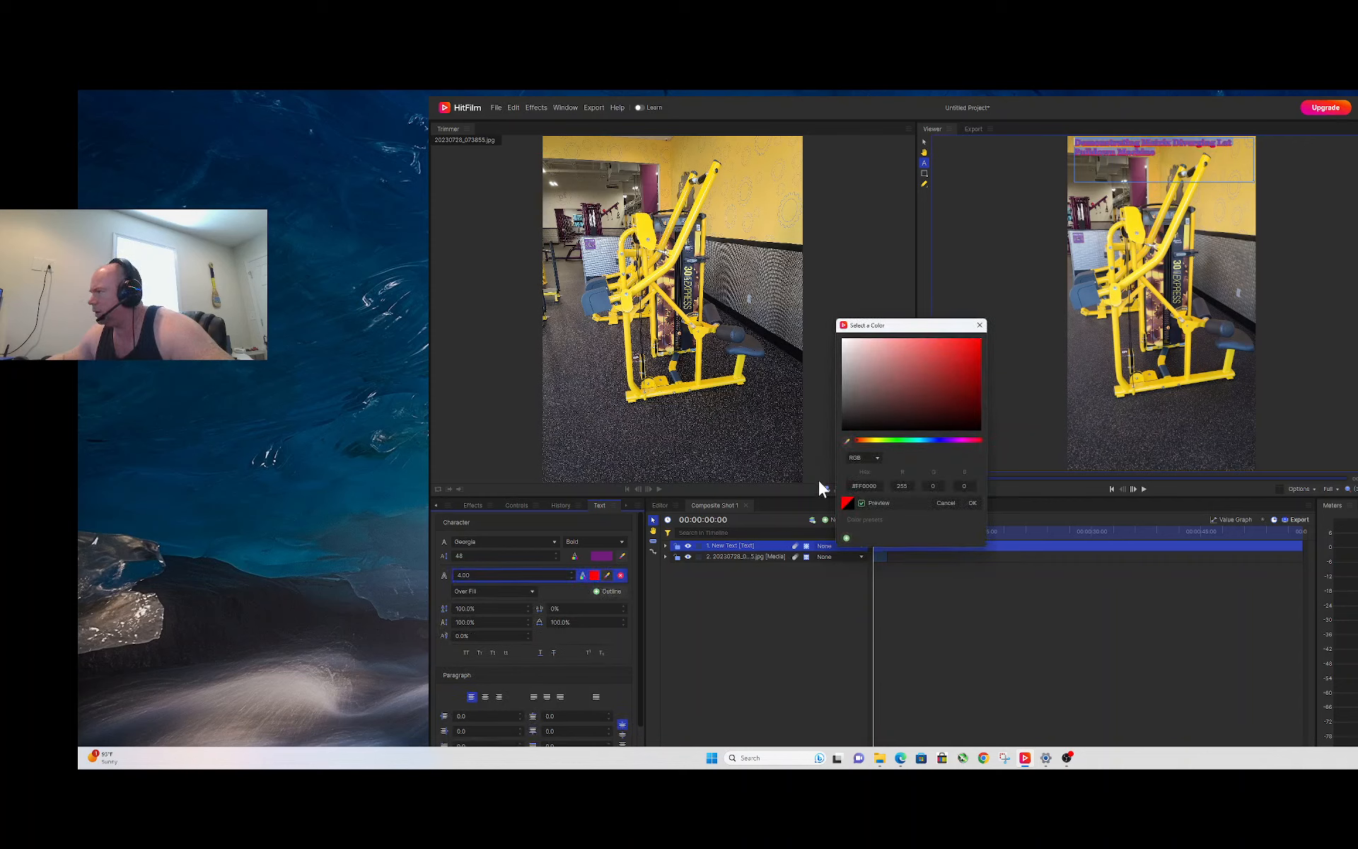
click(875, 440)
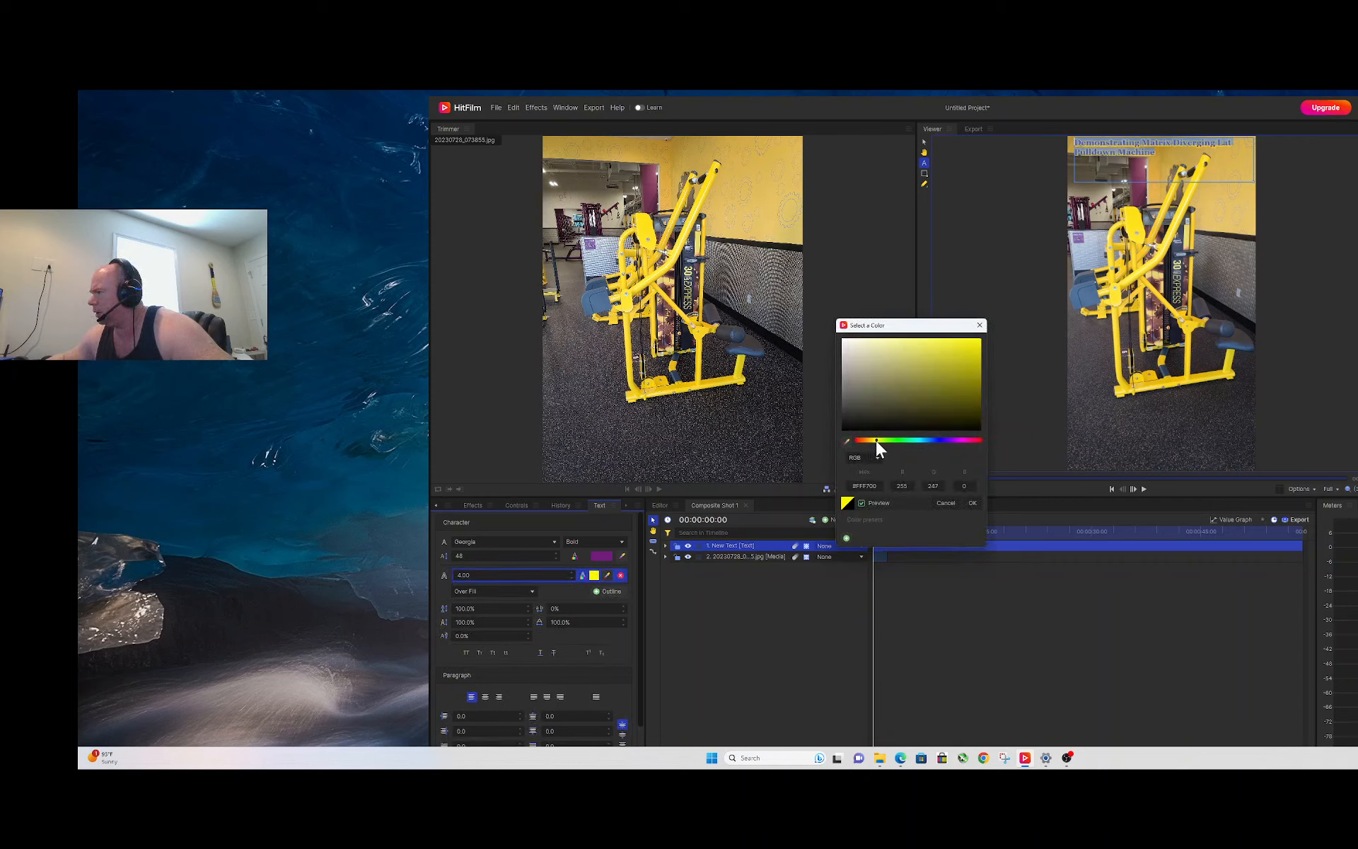
click(972, 503)
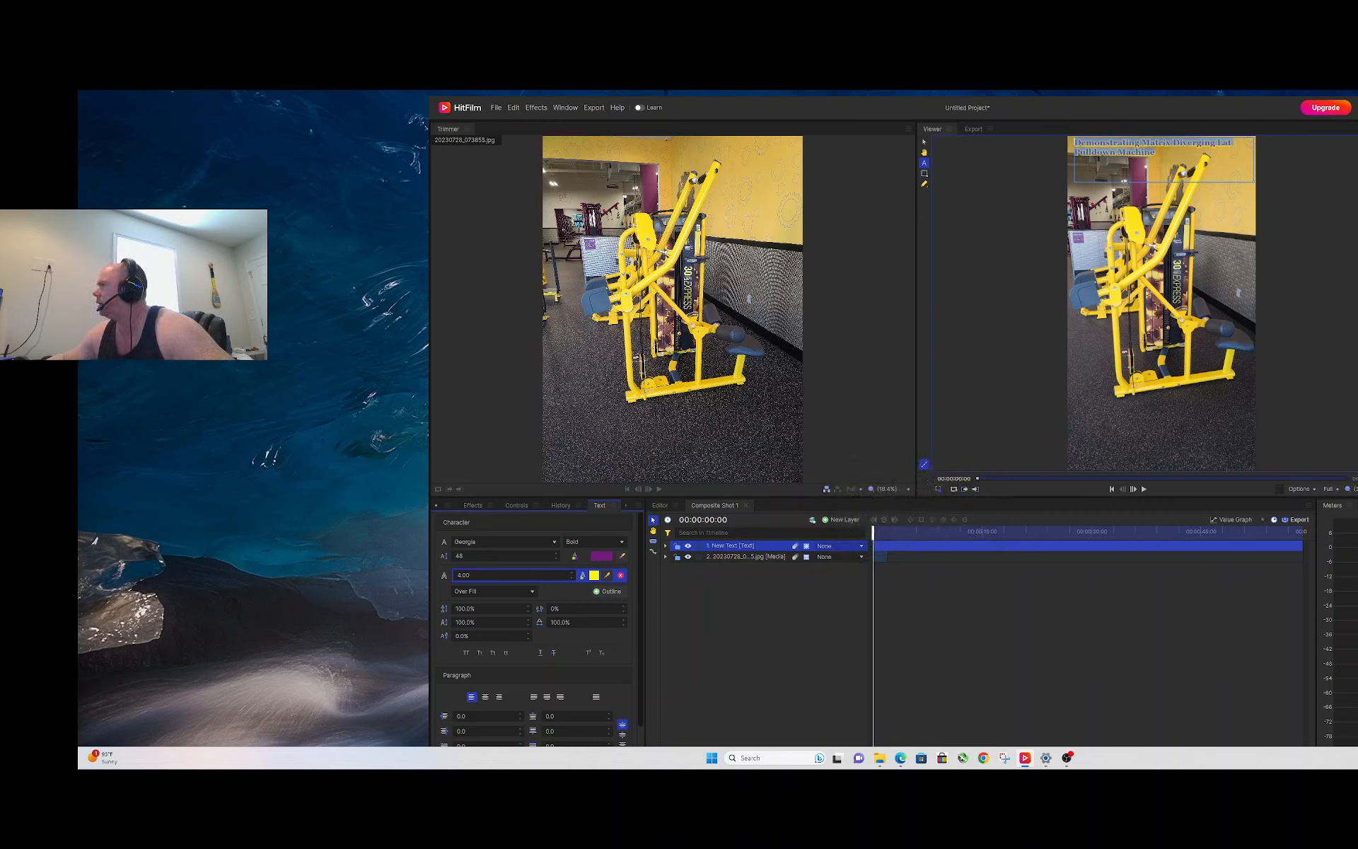
click(1004, 318)
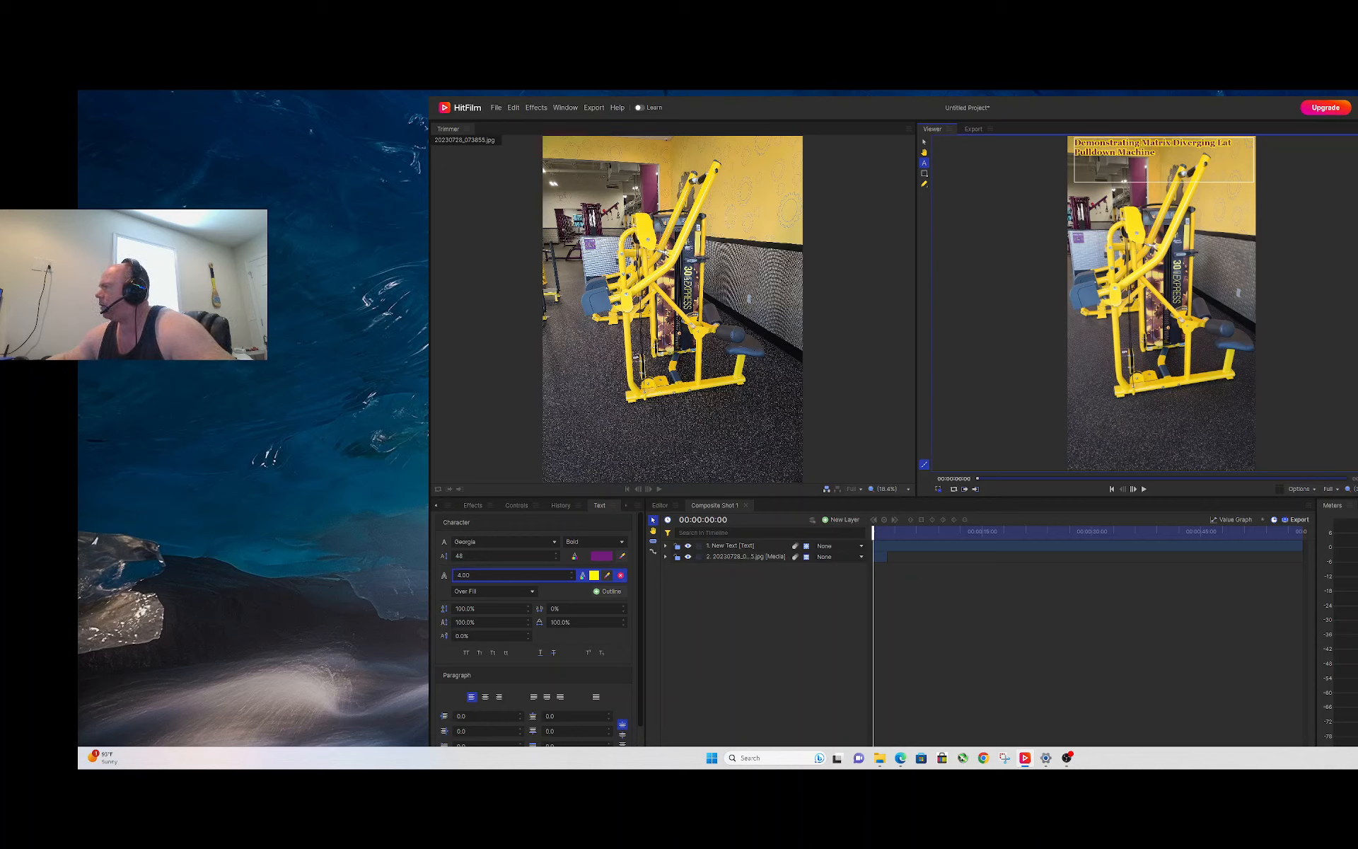
- Enlarge the whole title text to font size 58 and play the opening back to 00:00:02:23 to check it
double_click(1117, 147)
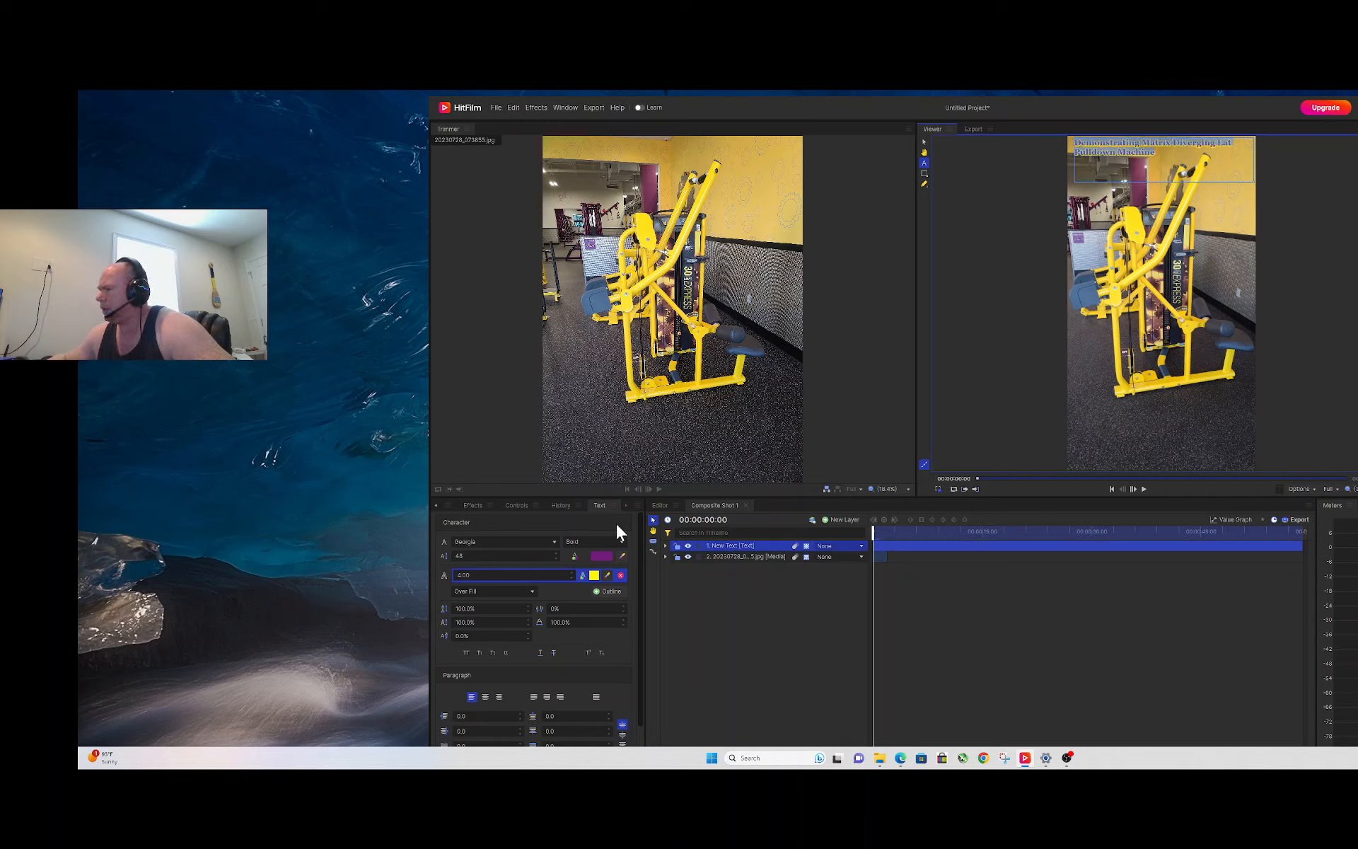
click(515, 554)
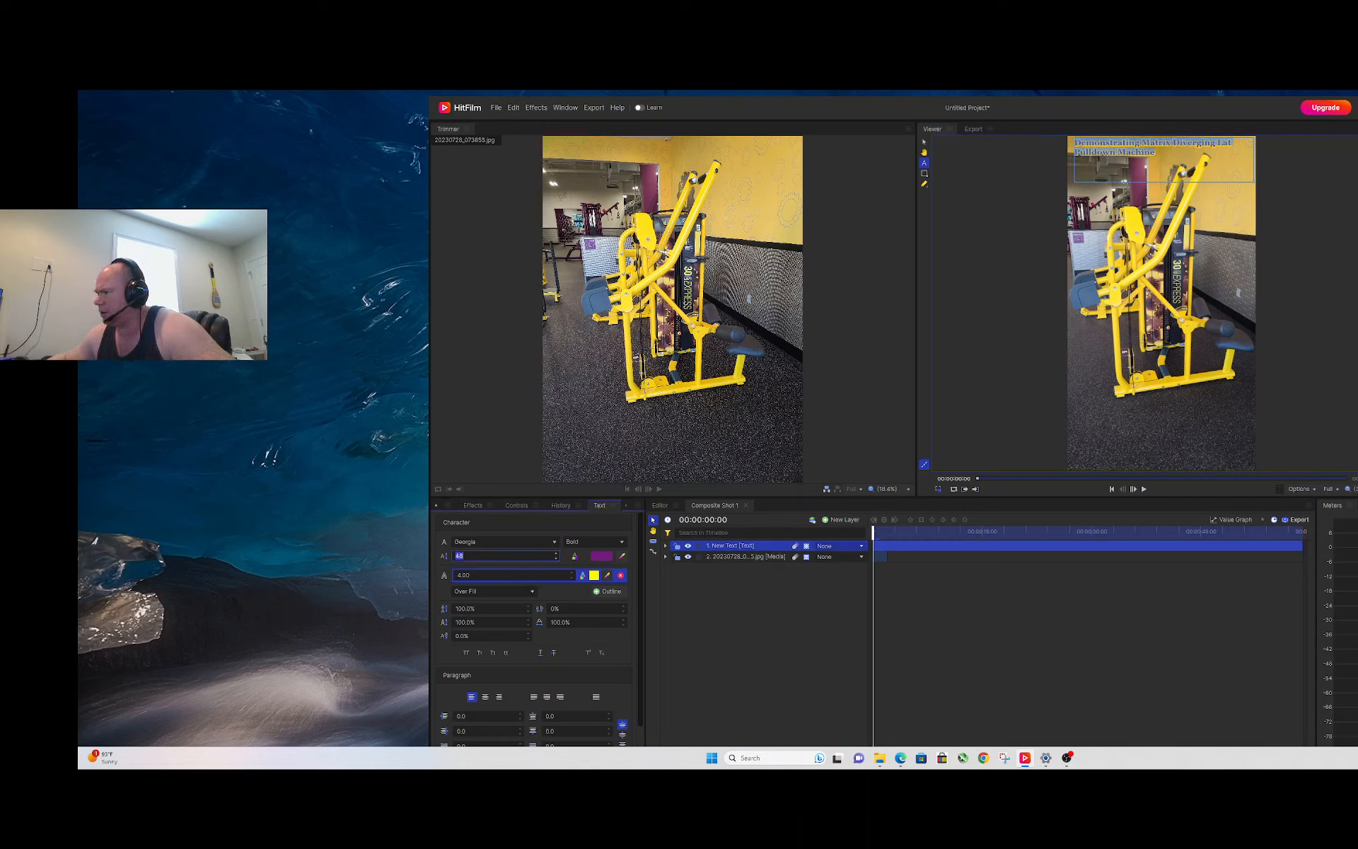
scroll(554, 553, up, 7)
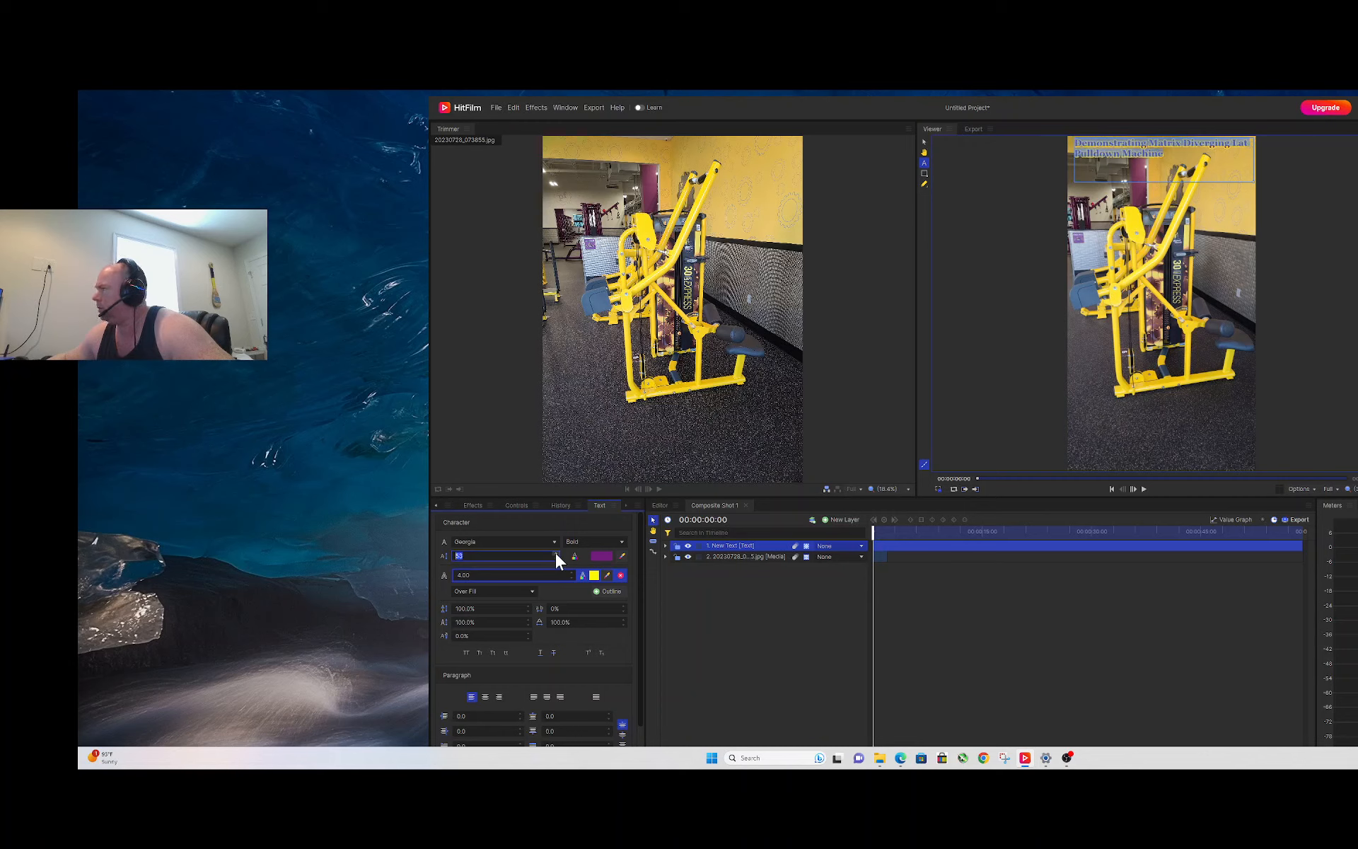
scroll(555, 555, up, 3)
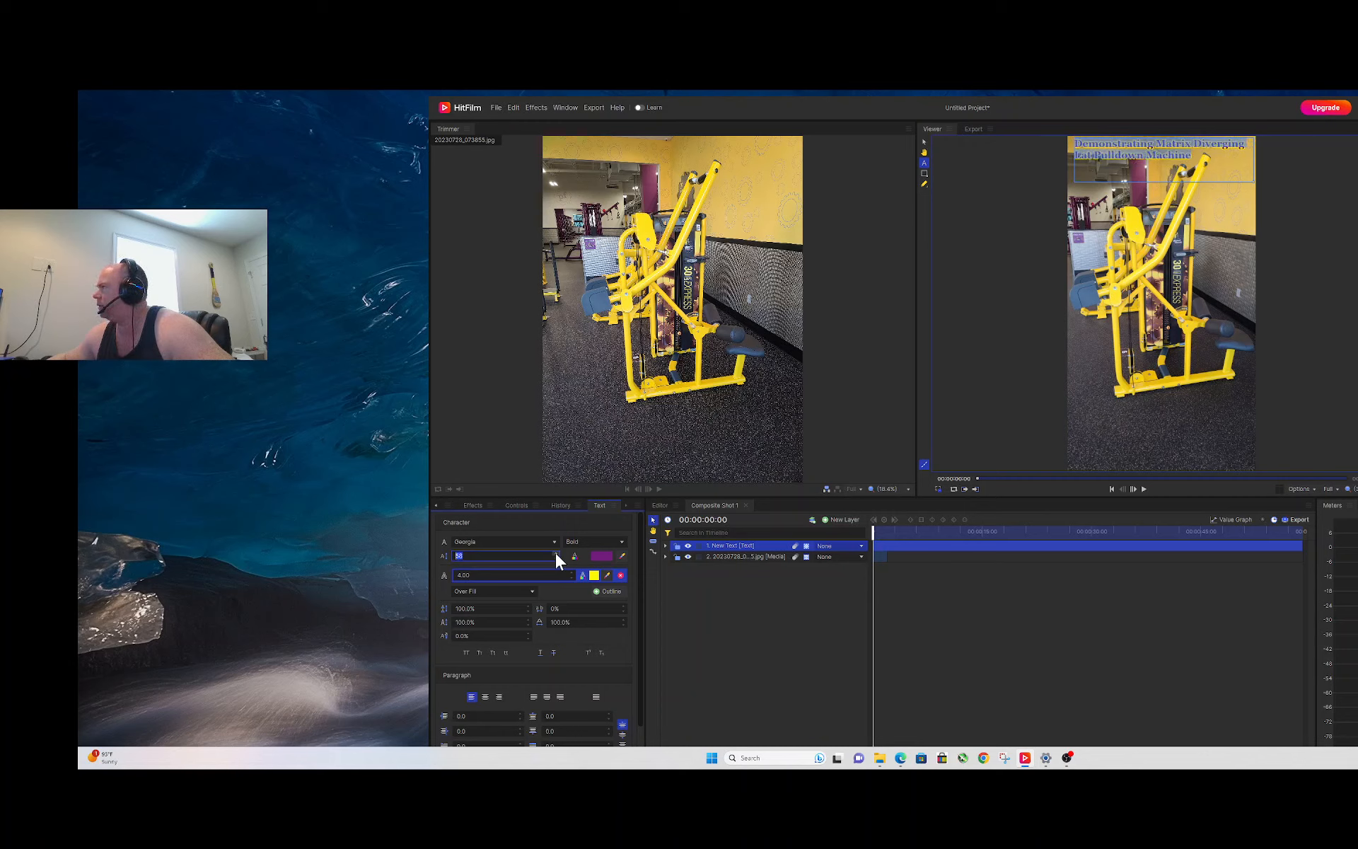
click(920, 388)
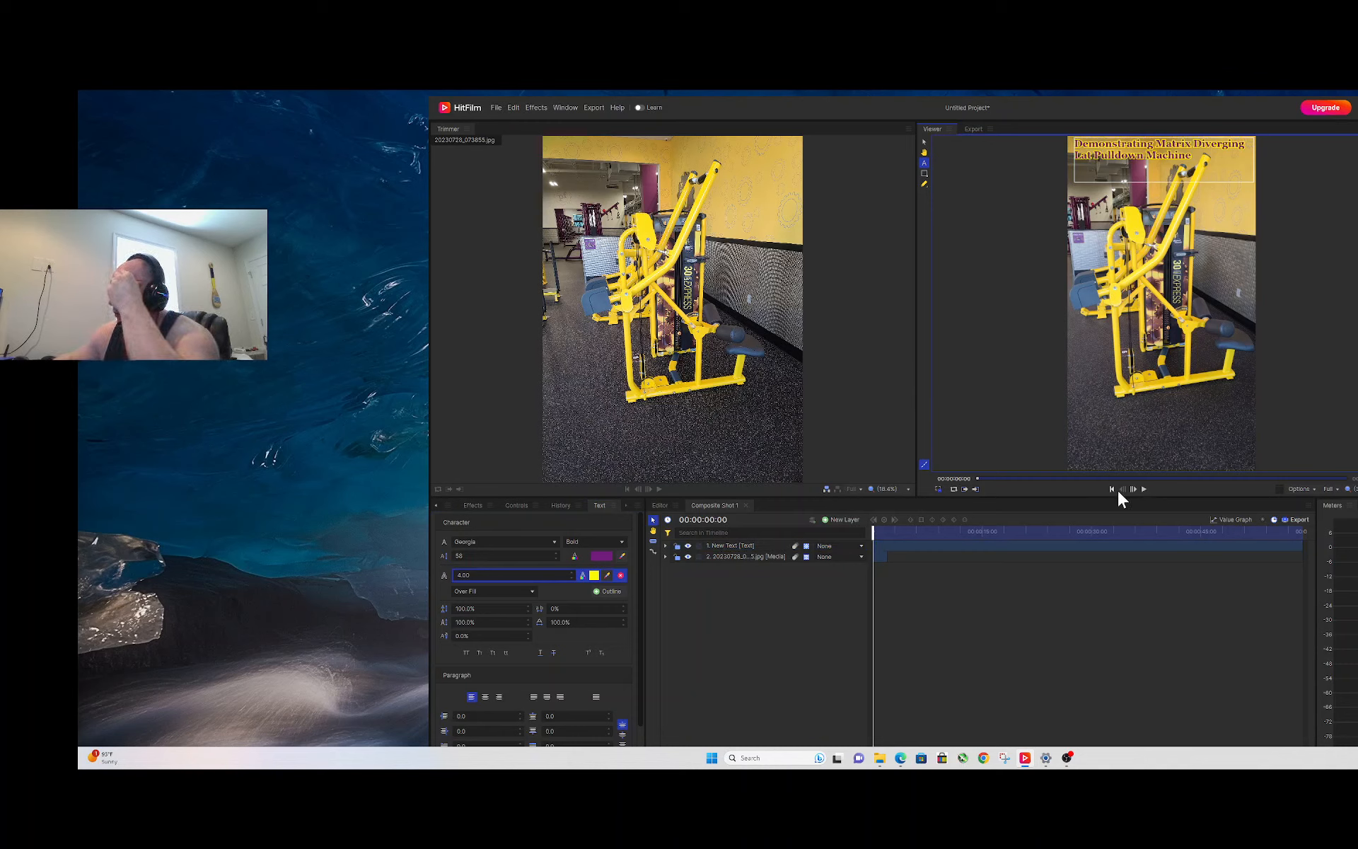
click(1143, 489)
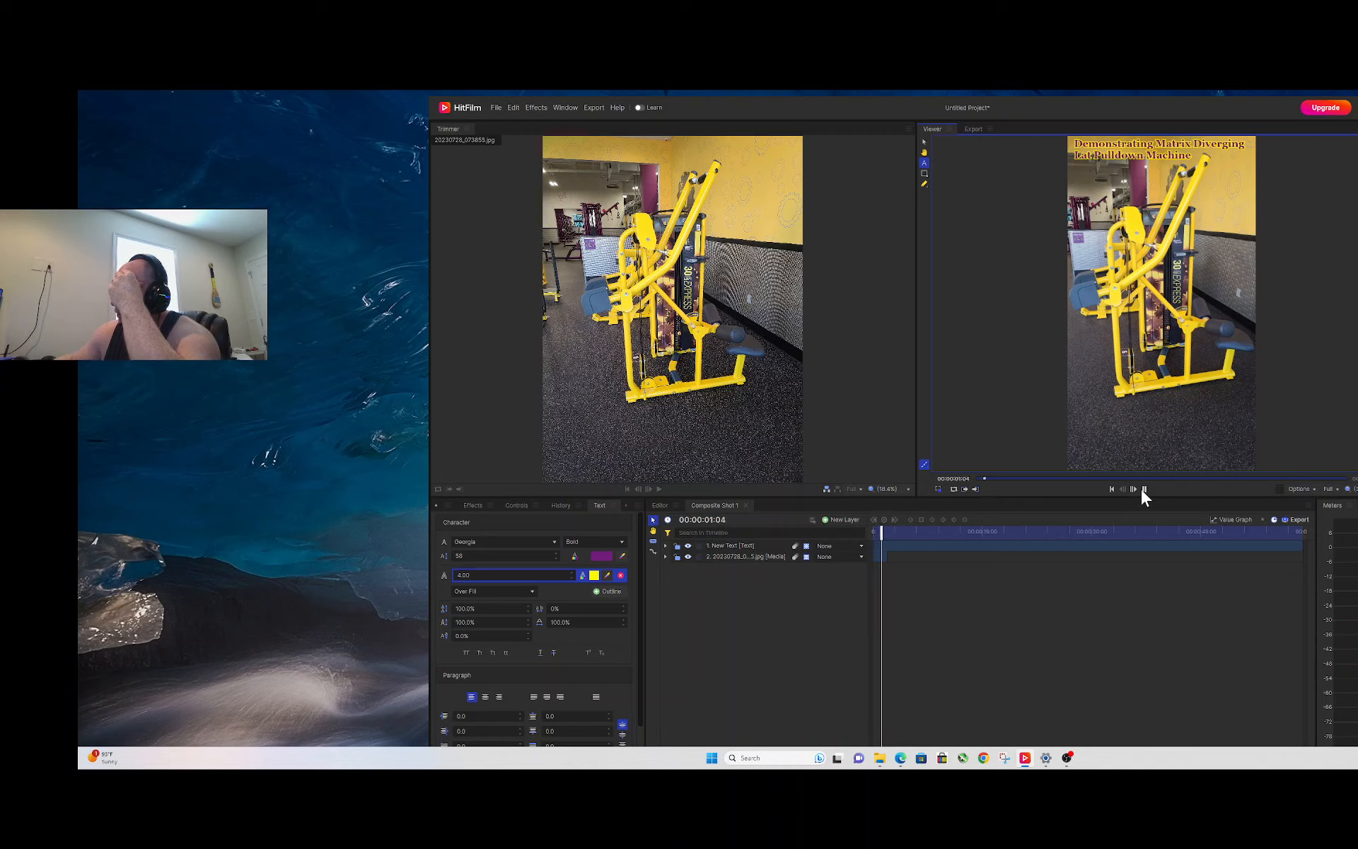
click(1145, 488)
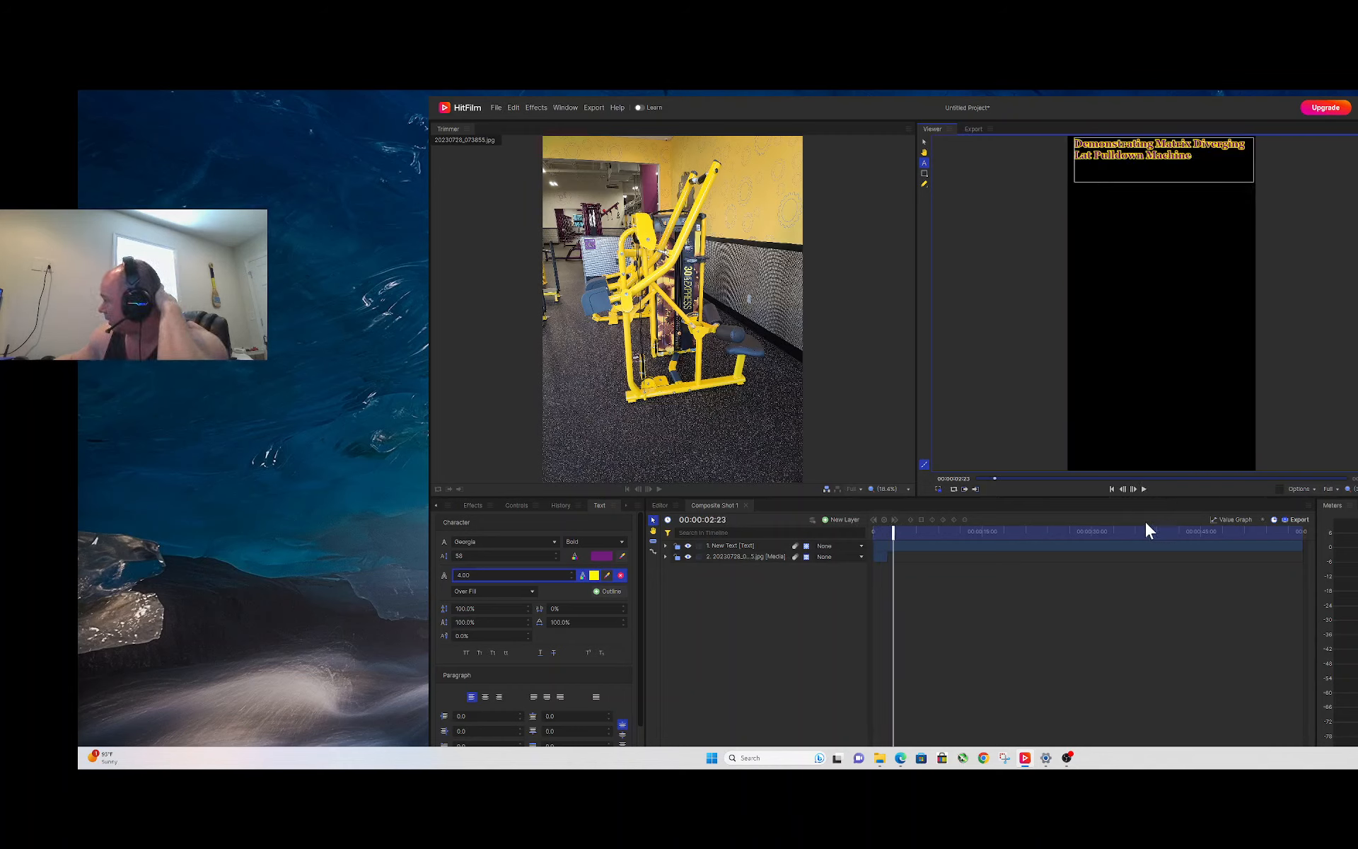
- Import the gym video 20230728_072033.mp4 from the Gym folder in File Explorer into the project media
click(1357, 566)
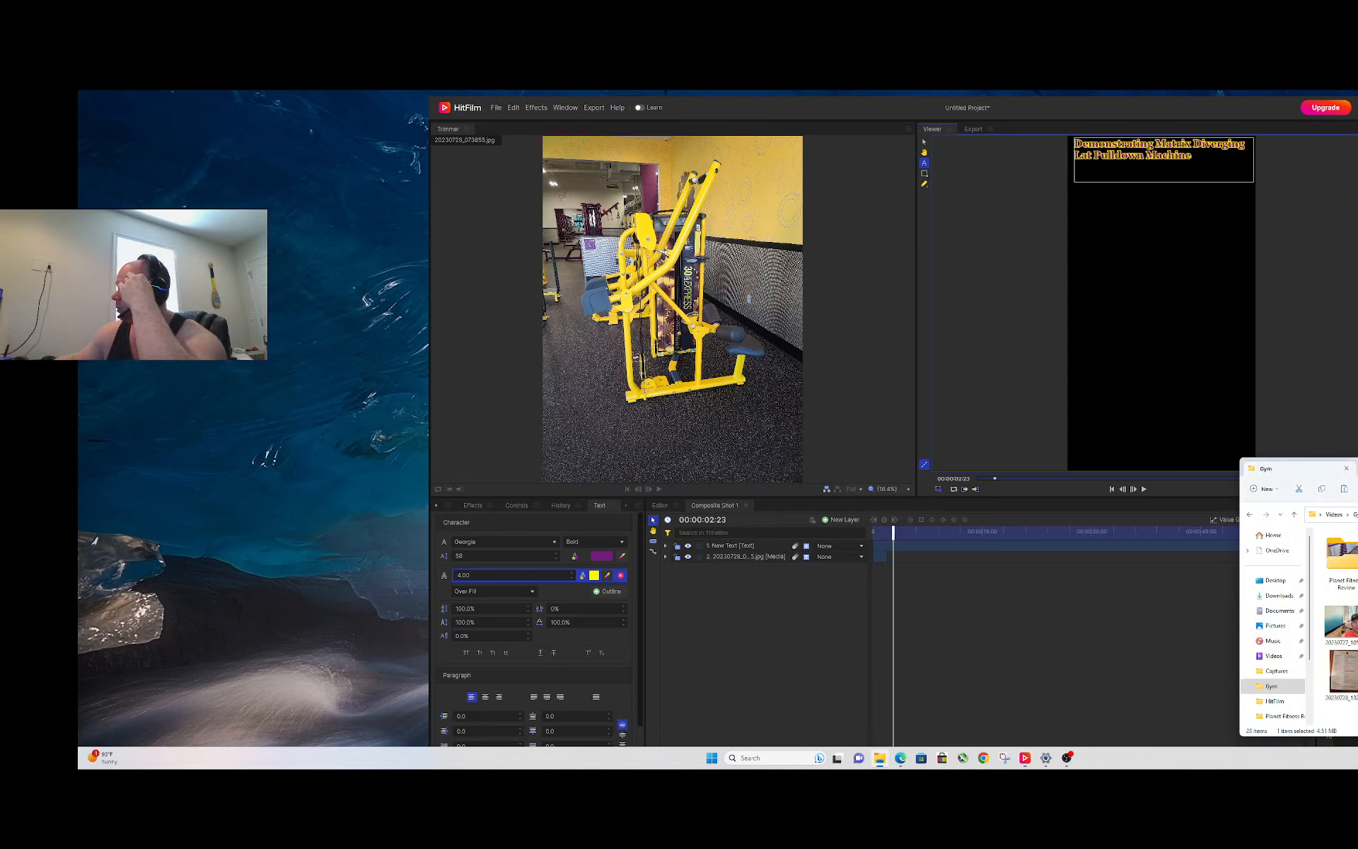
scroll(1340, 636, down, 1)
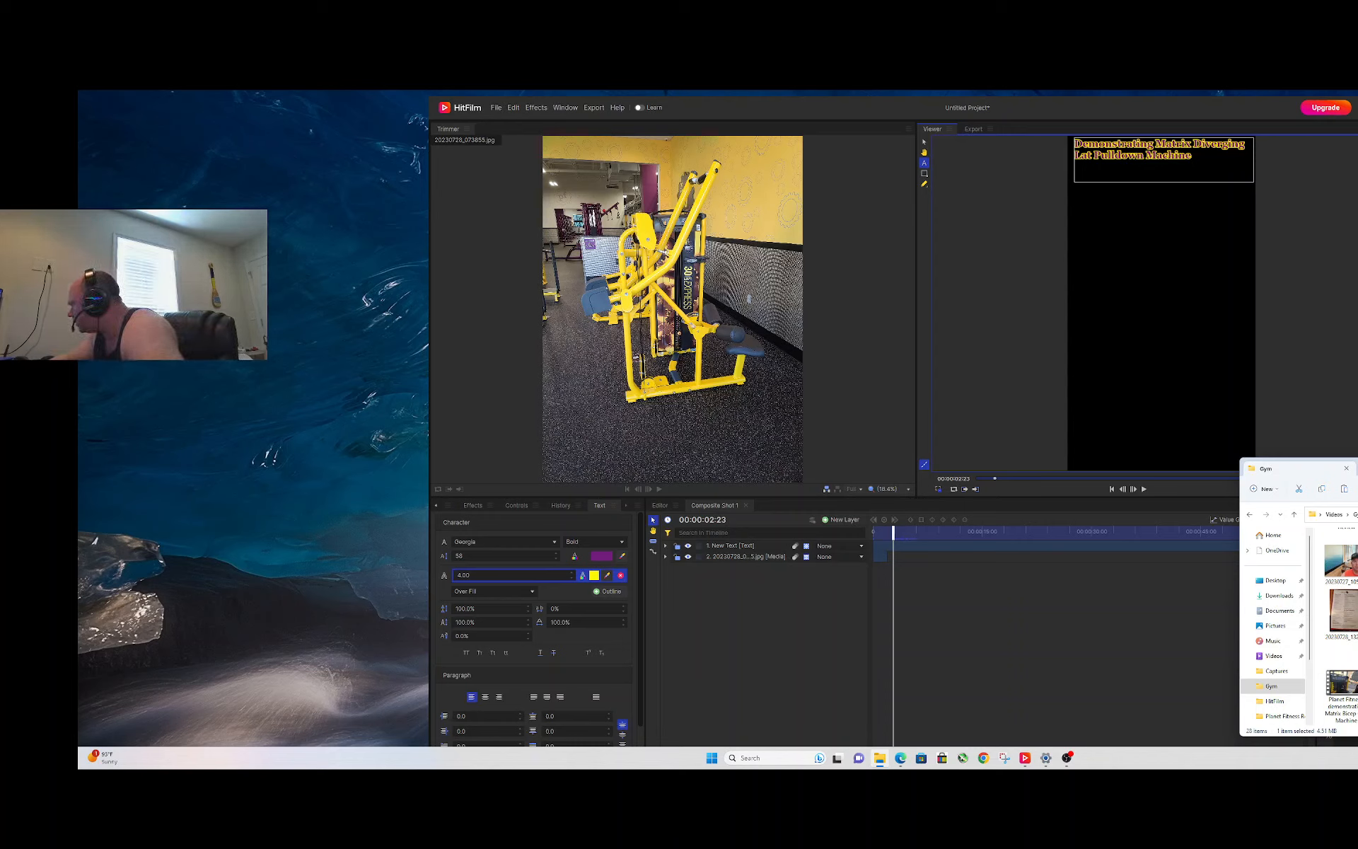
click(1357, 682)
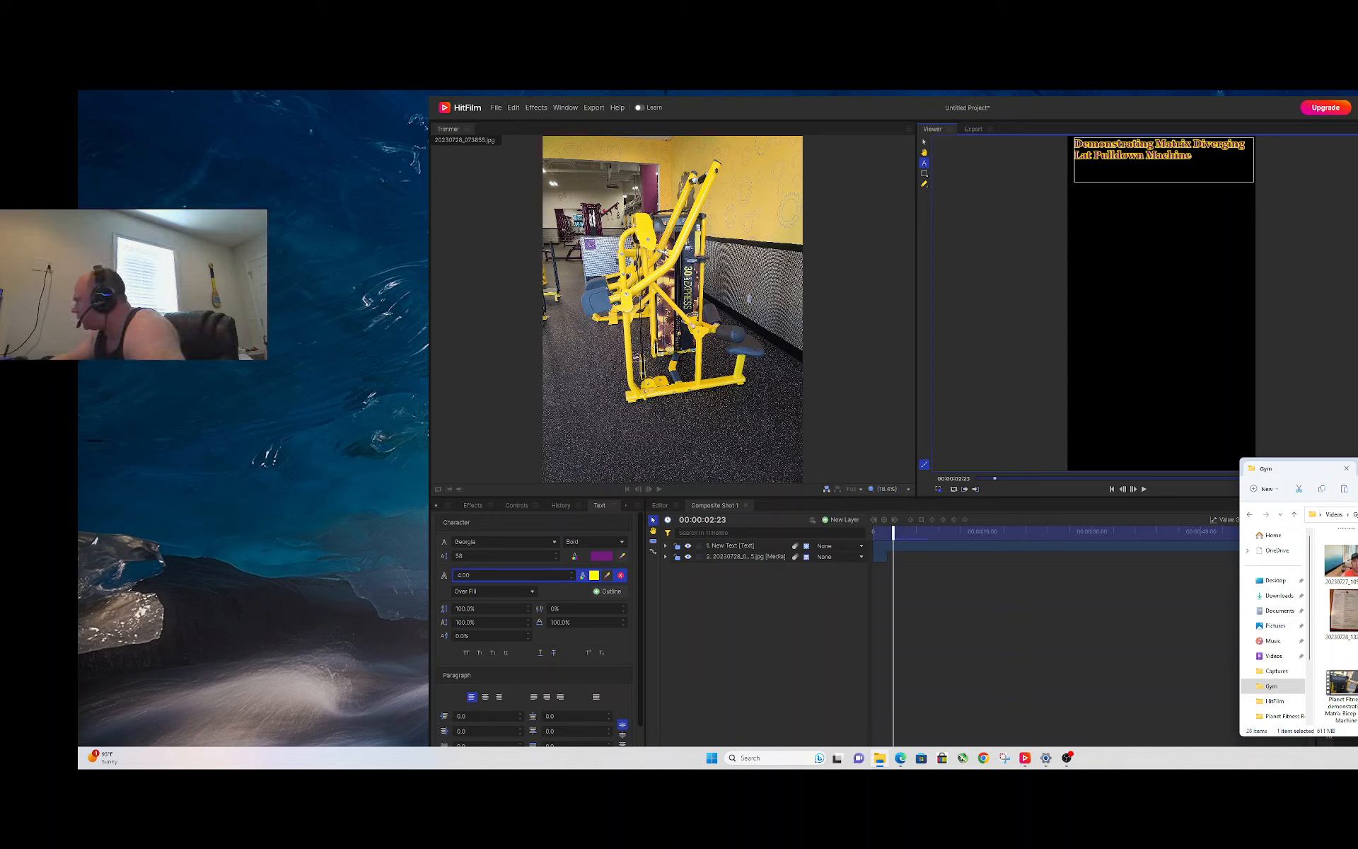
drag(1357, 682, 546, 630)
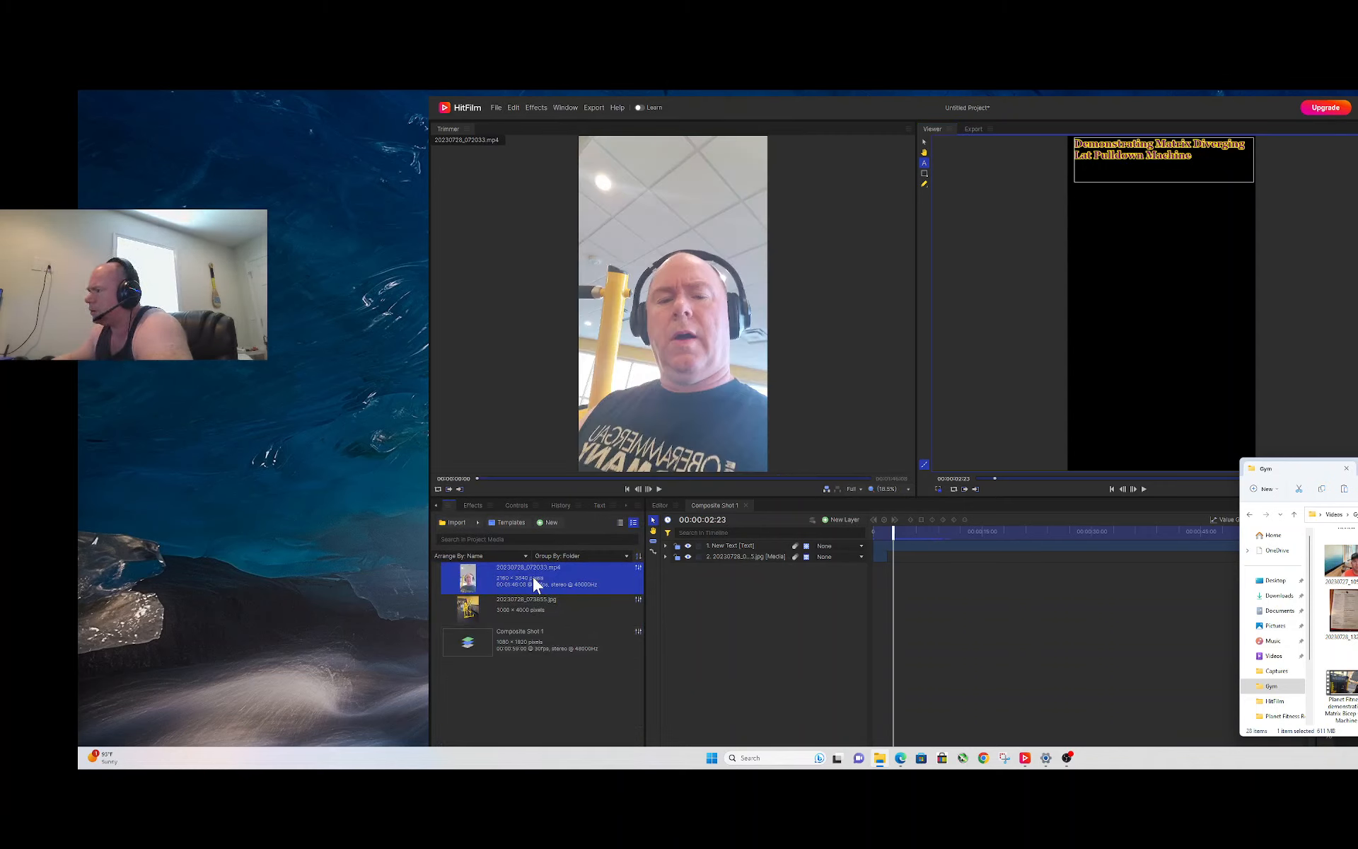
- Place the imported video below the photo layer, move its start to the photo's end, and play it back to 00:00:12:02
drag(503, 575, 802, 597)
drag(721, 577, 744, 582)
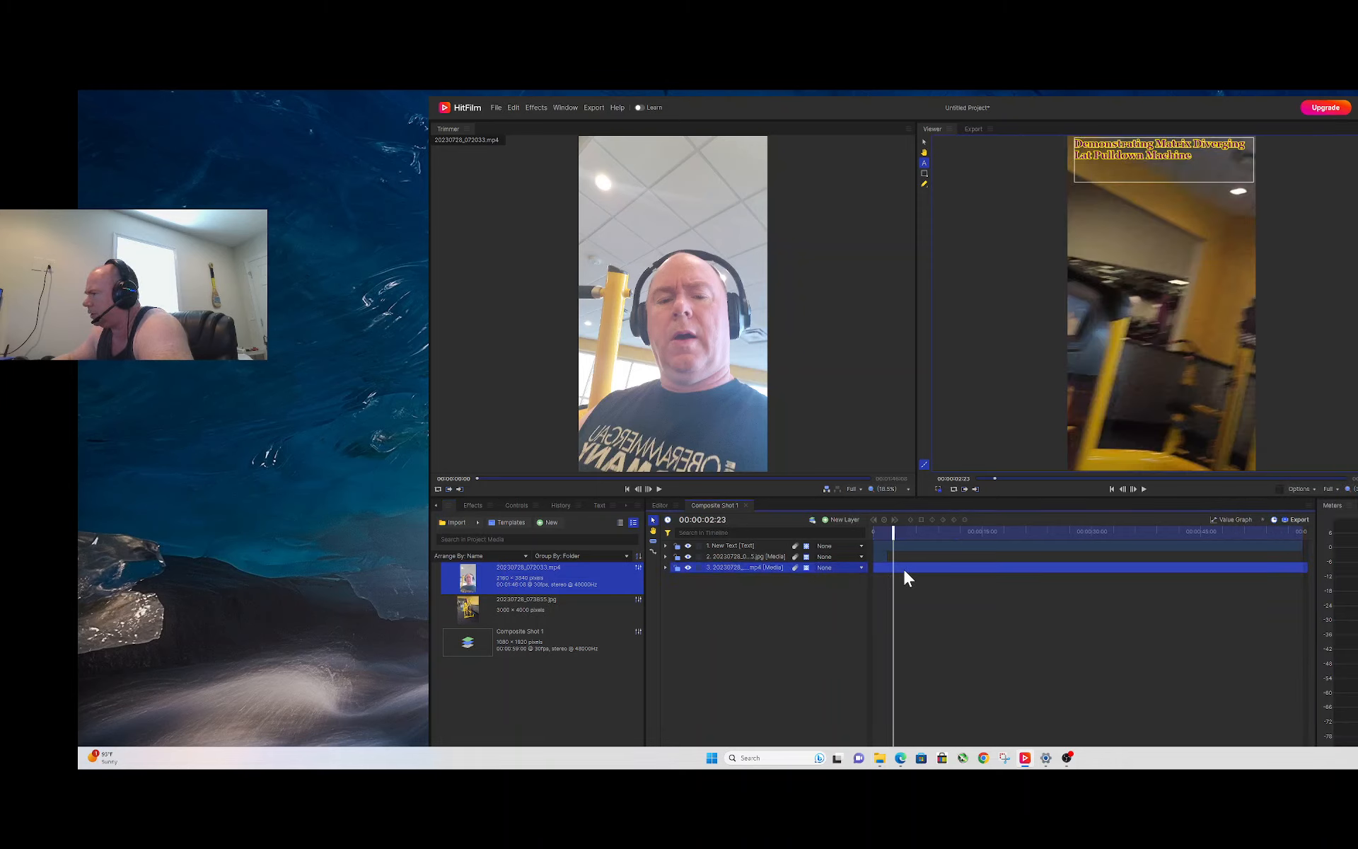
drag(903, 568, 914, 577)
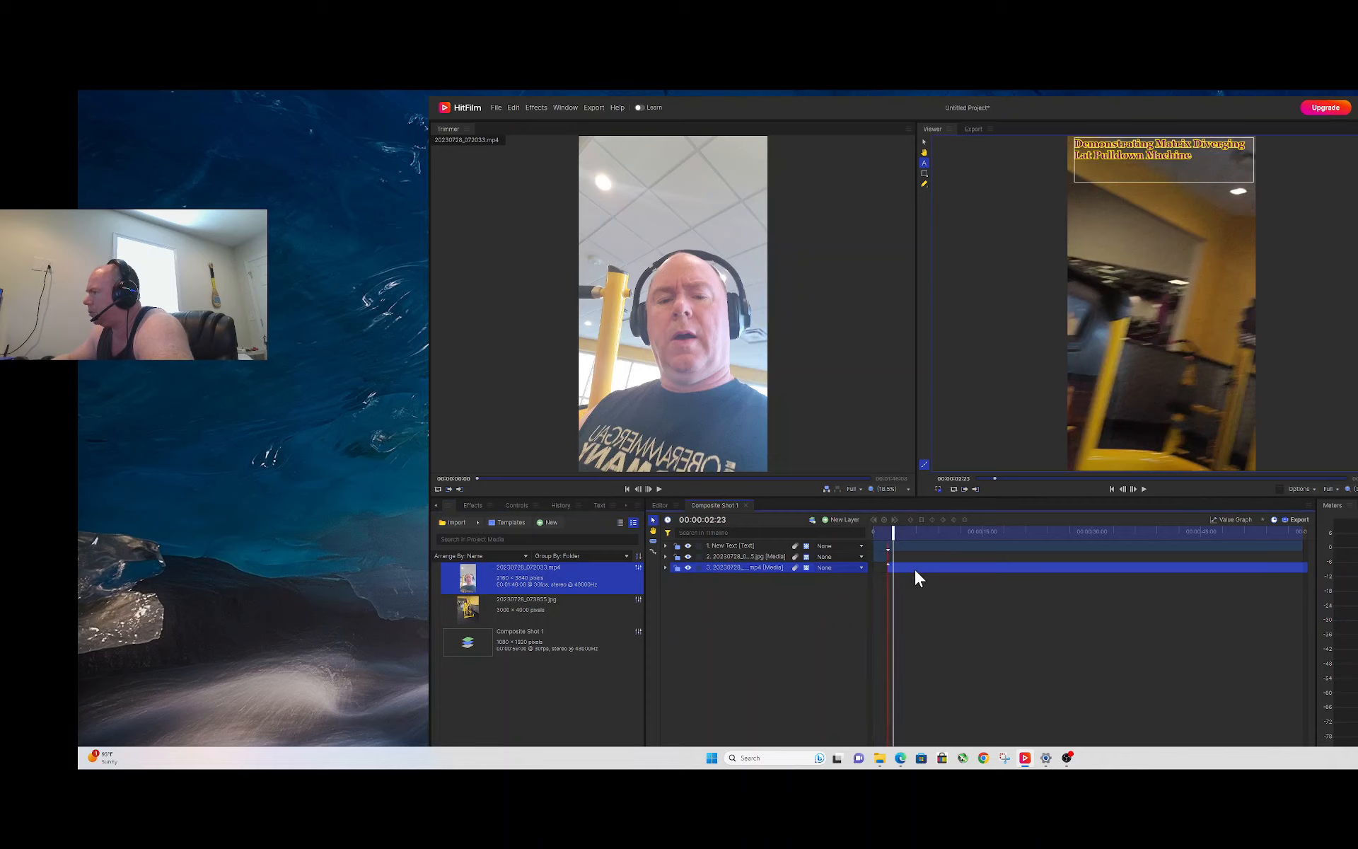
click(1143, 490)
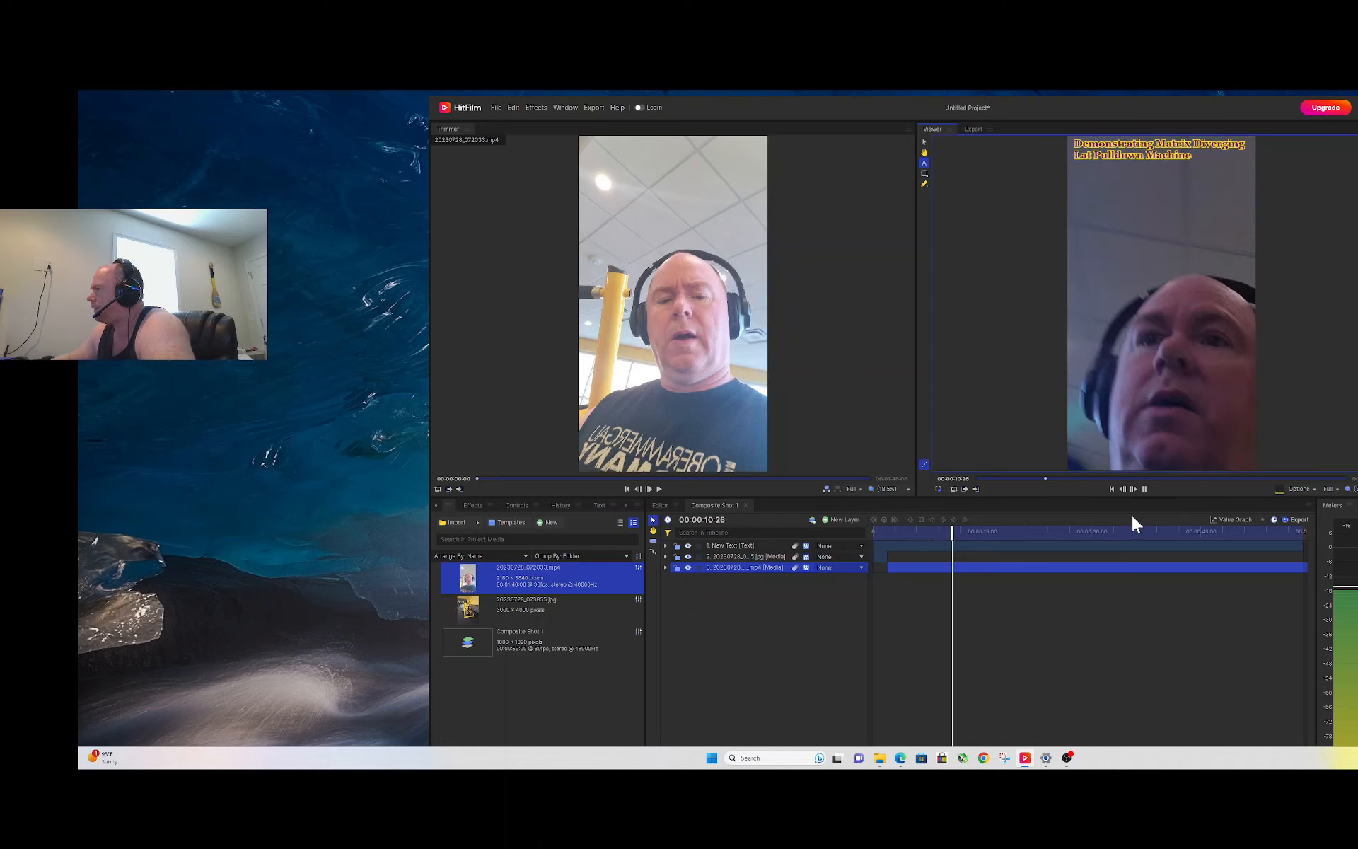
click(1144, 489)
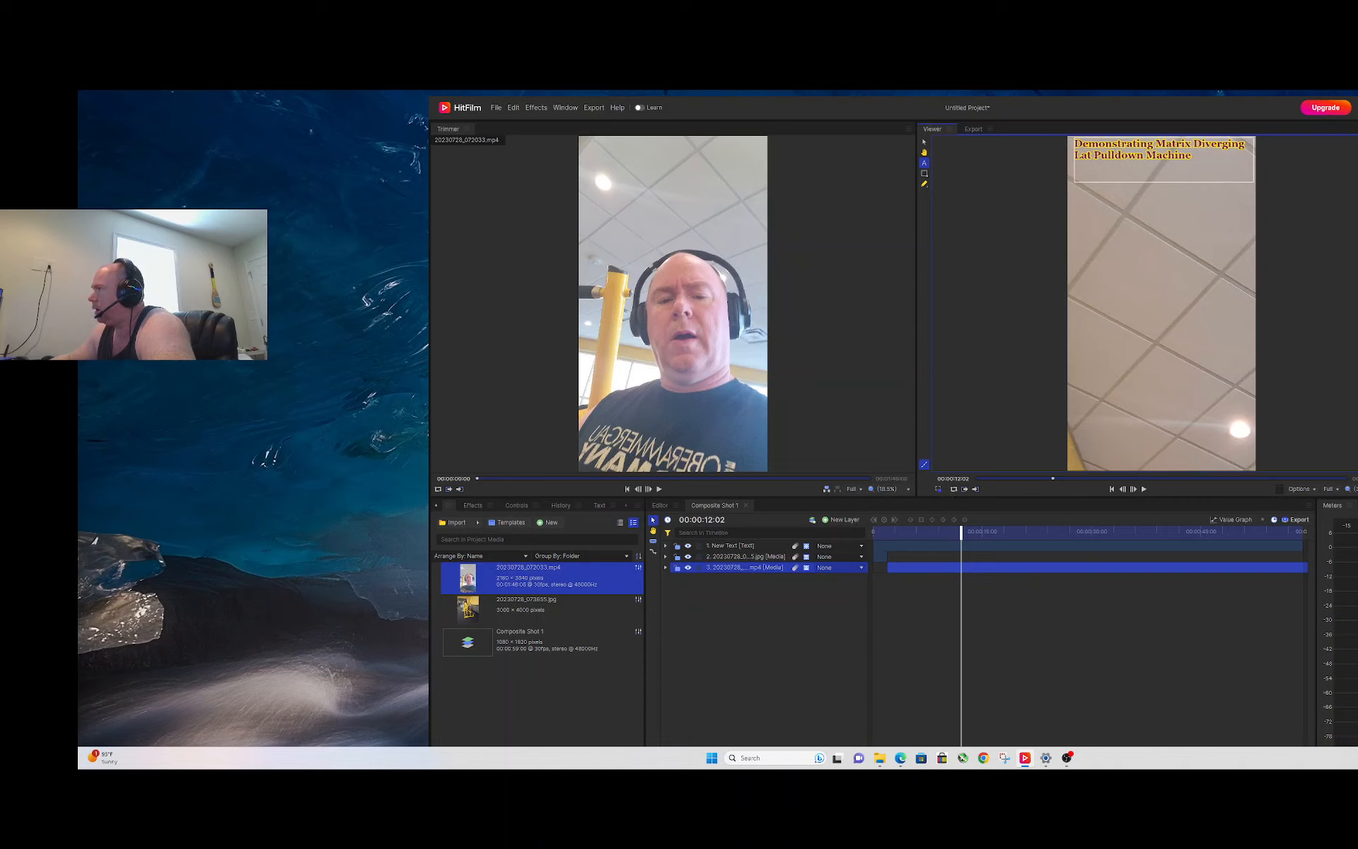
- Scale the video layer to 50% so it fits the vertical frame, and fit the whole frame in the viewer
click(924, 142)
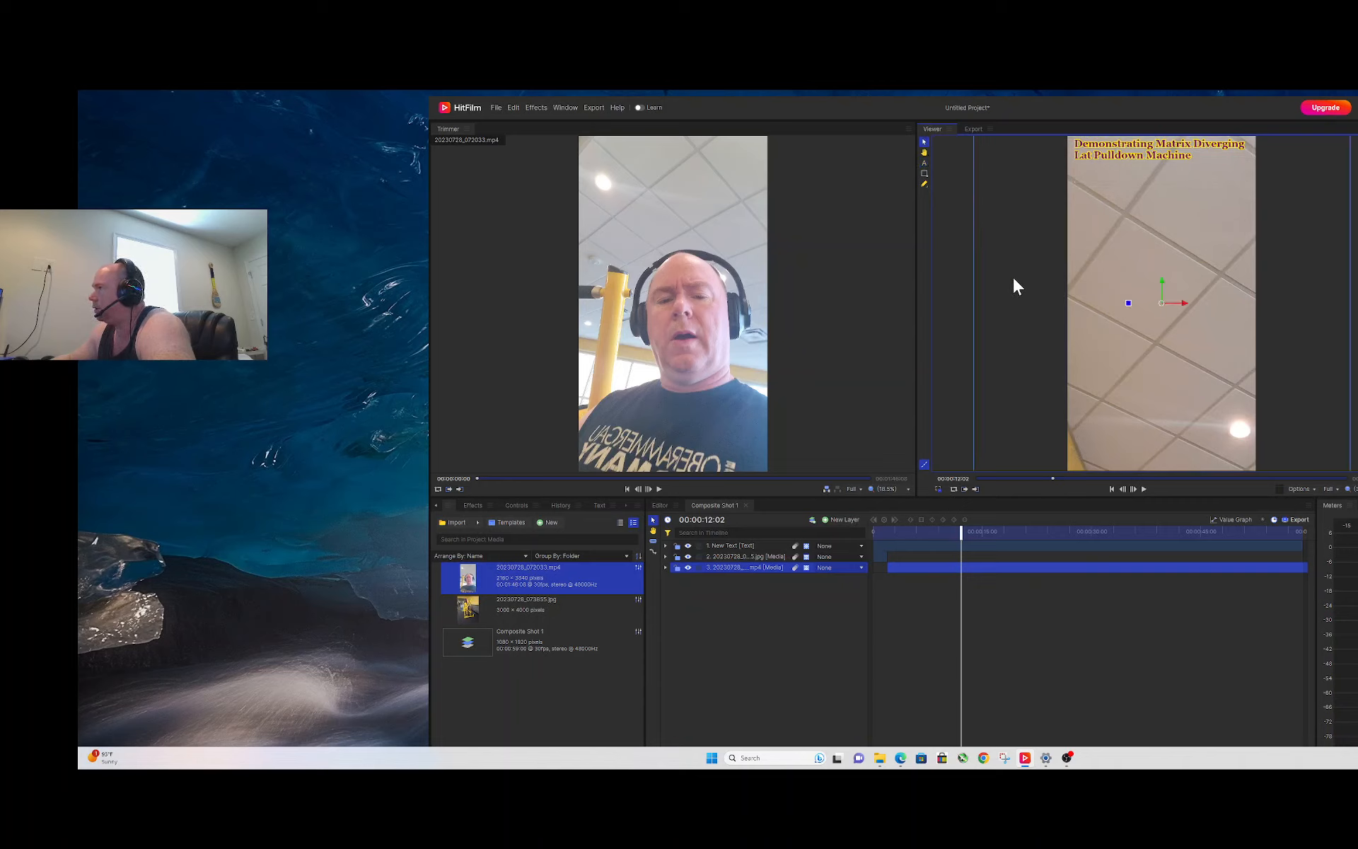
scroll(1047, 359, down, 5)
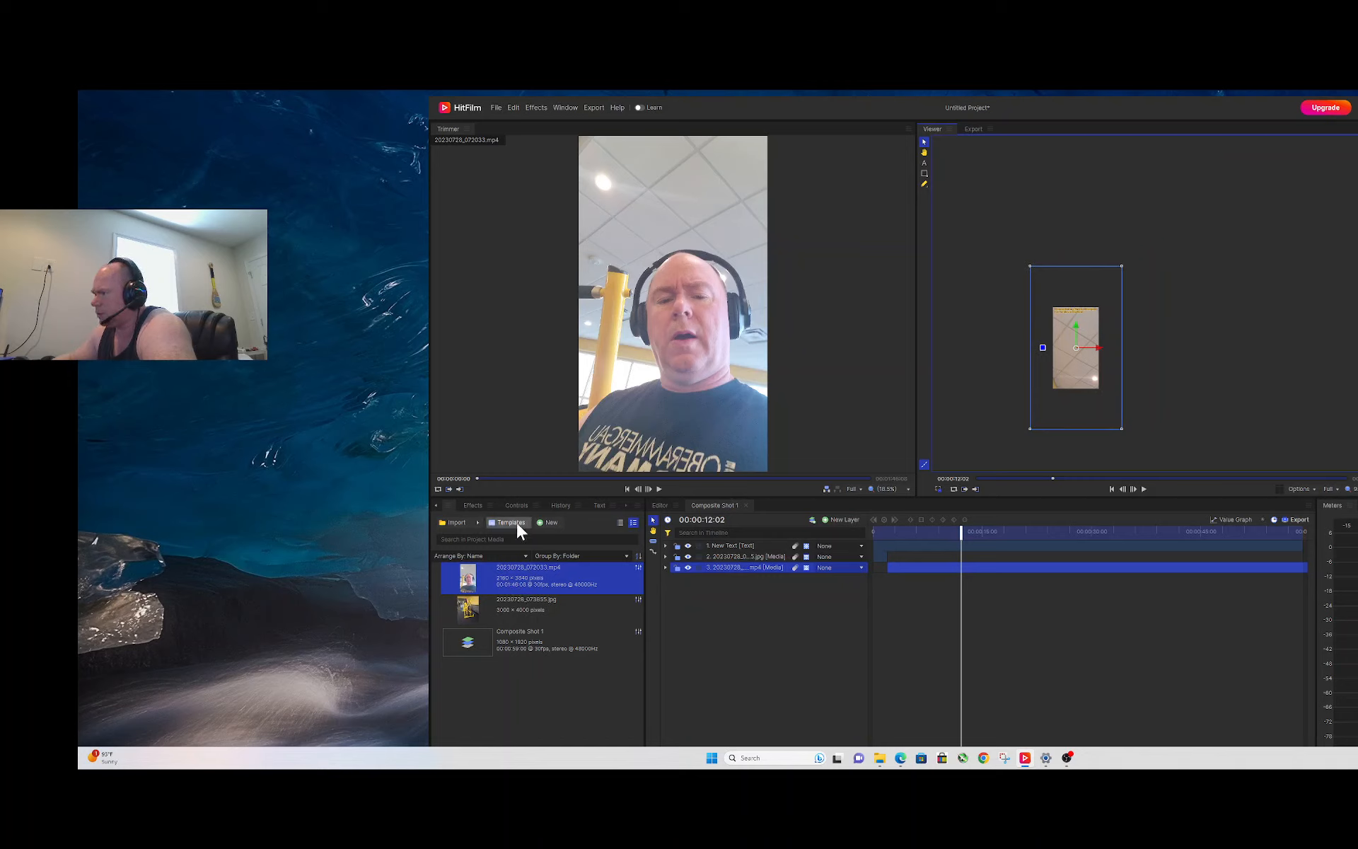
click(665, 567)
click(674, 611)
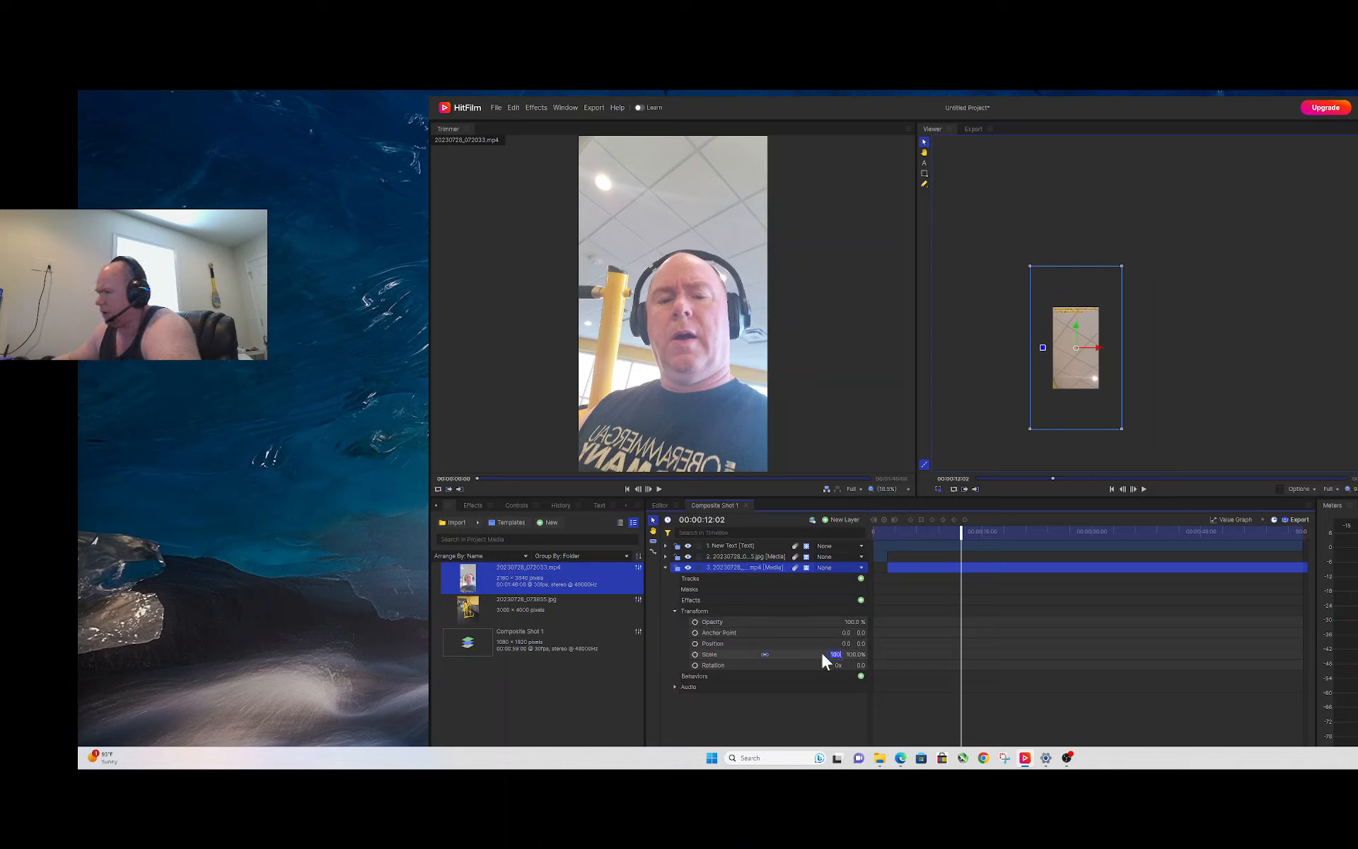
text(50)
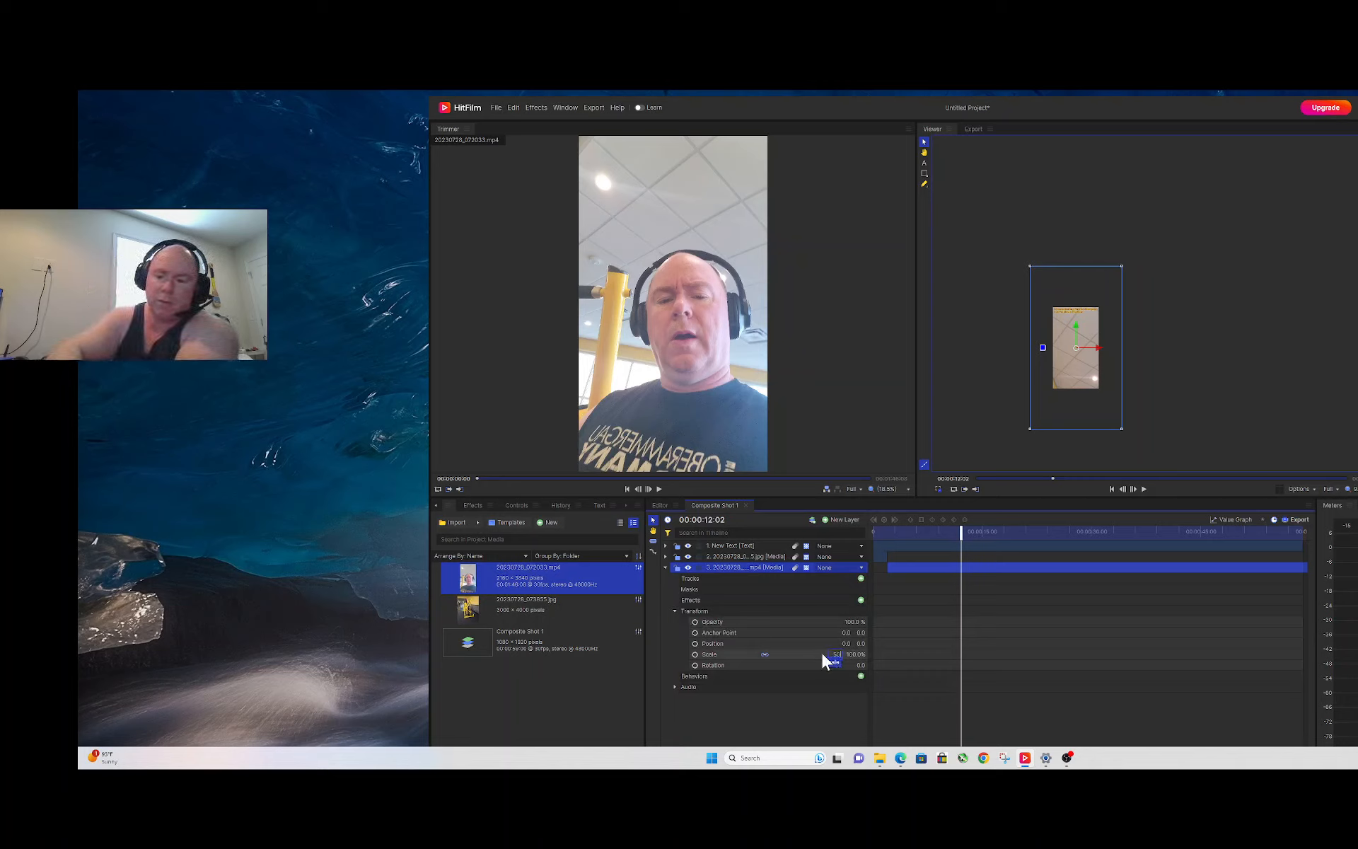
key(Return)
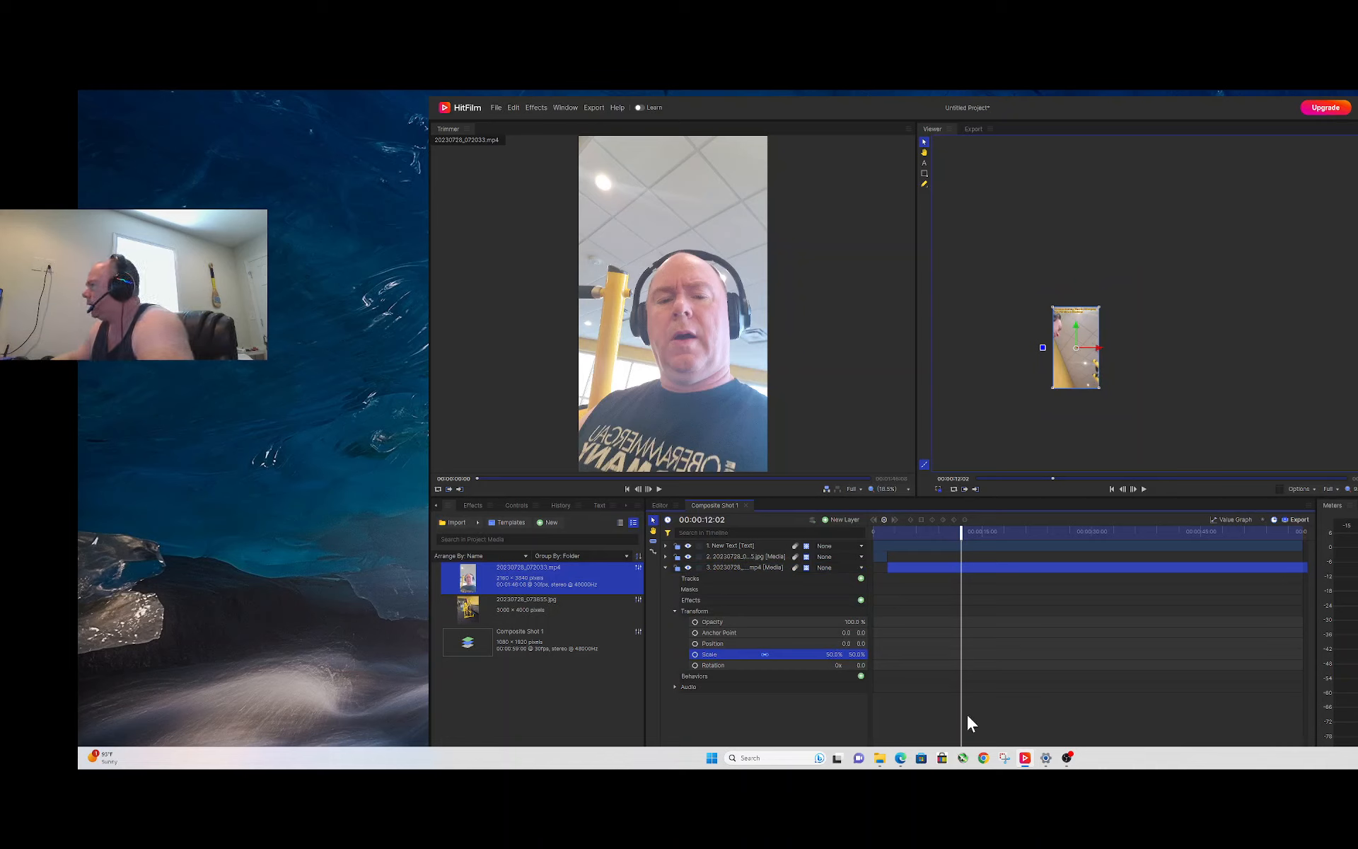
click(1354, 489)
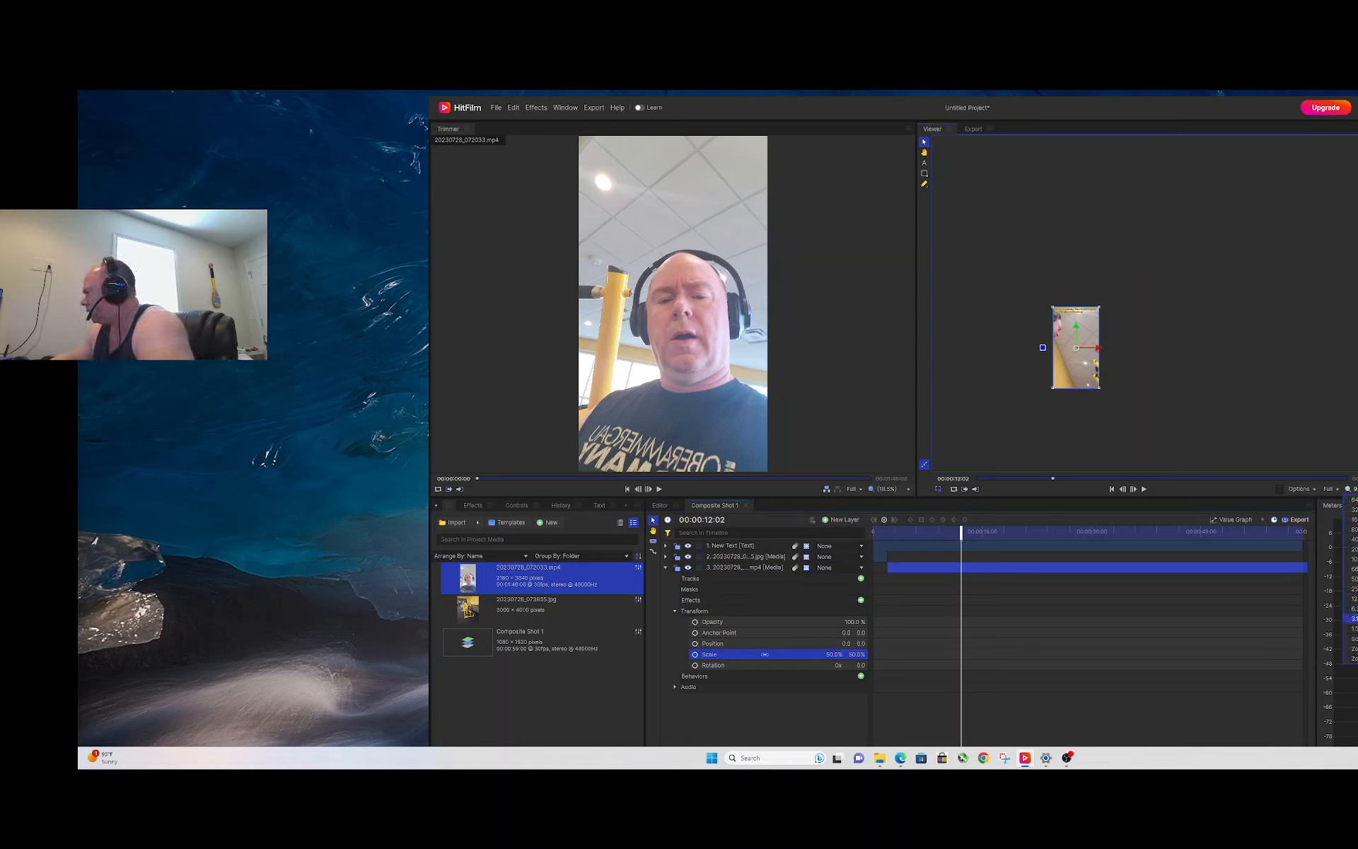
click(1351, 638)
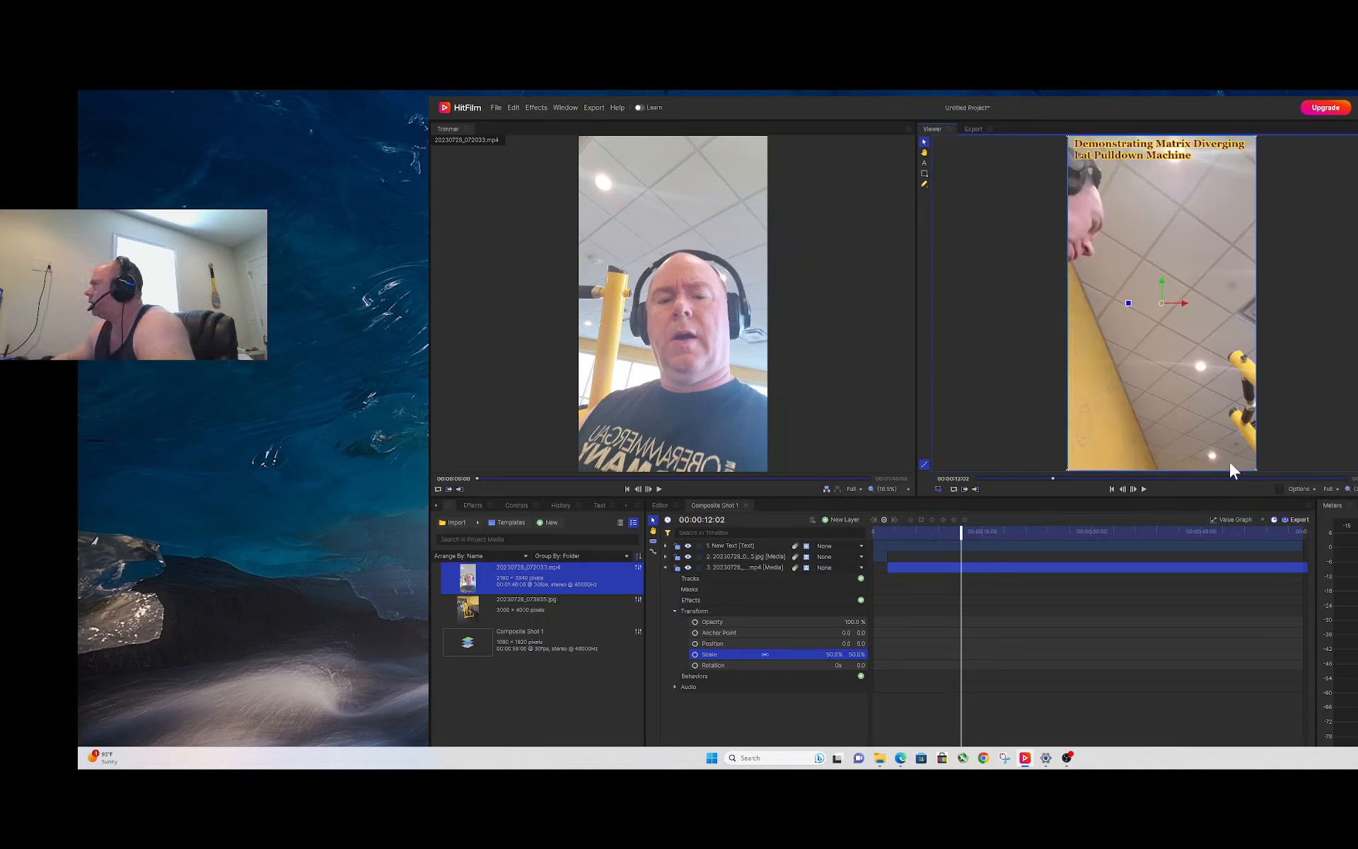
- Play the video to 00:00:39:04, slice the clip at that point, and collapse the first segment's properties
click(1144, 488)
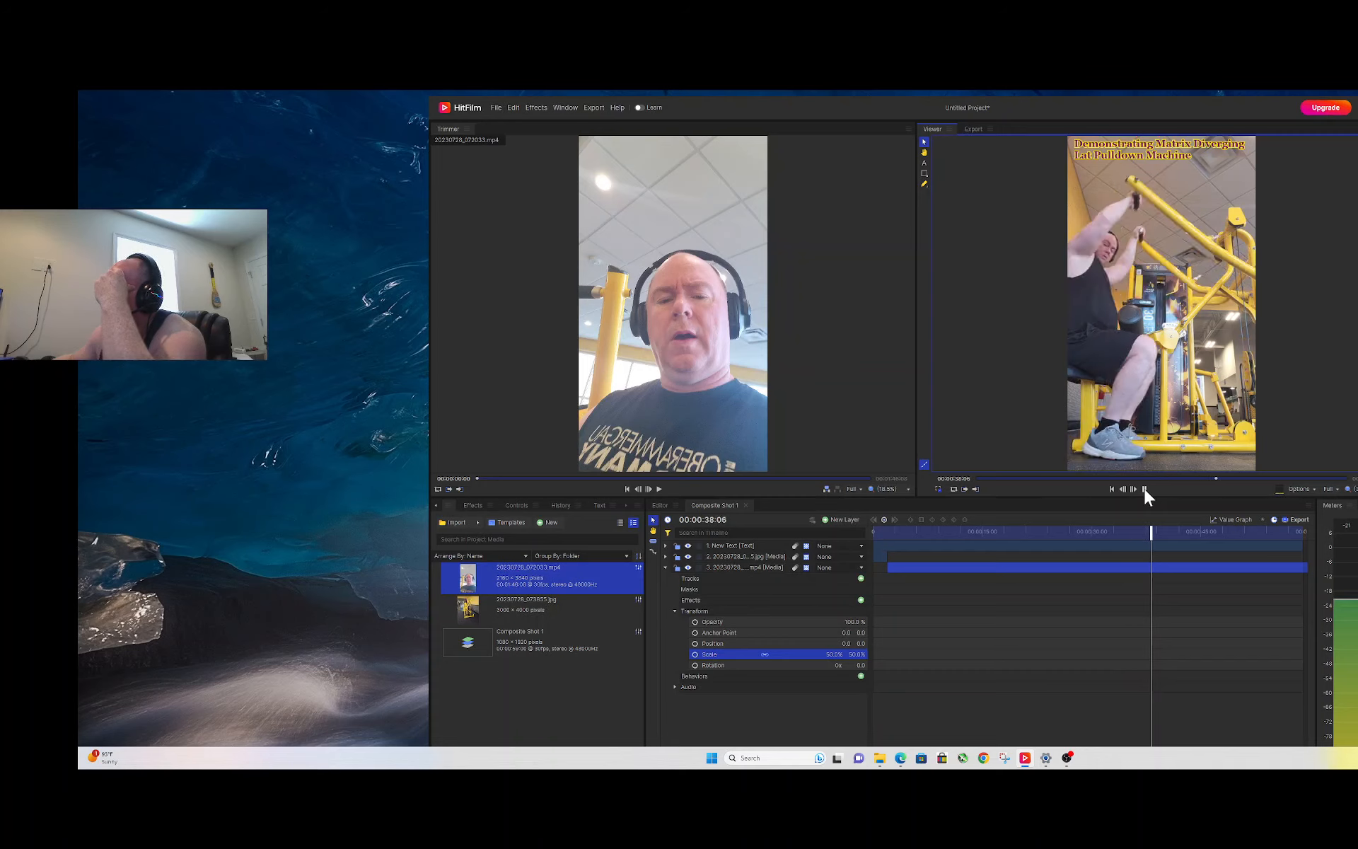
click(1145, 489)
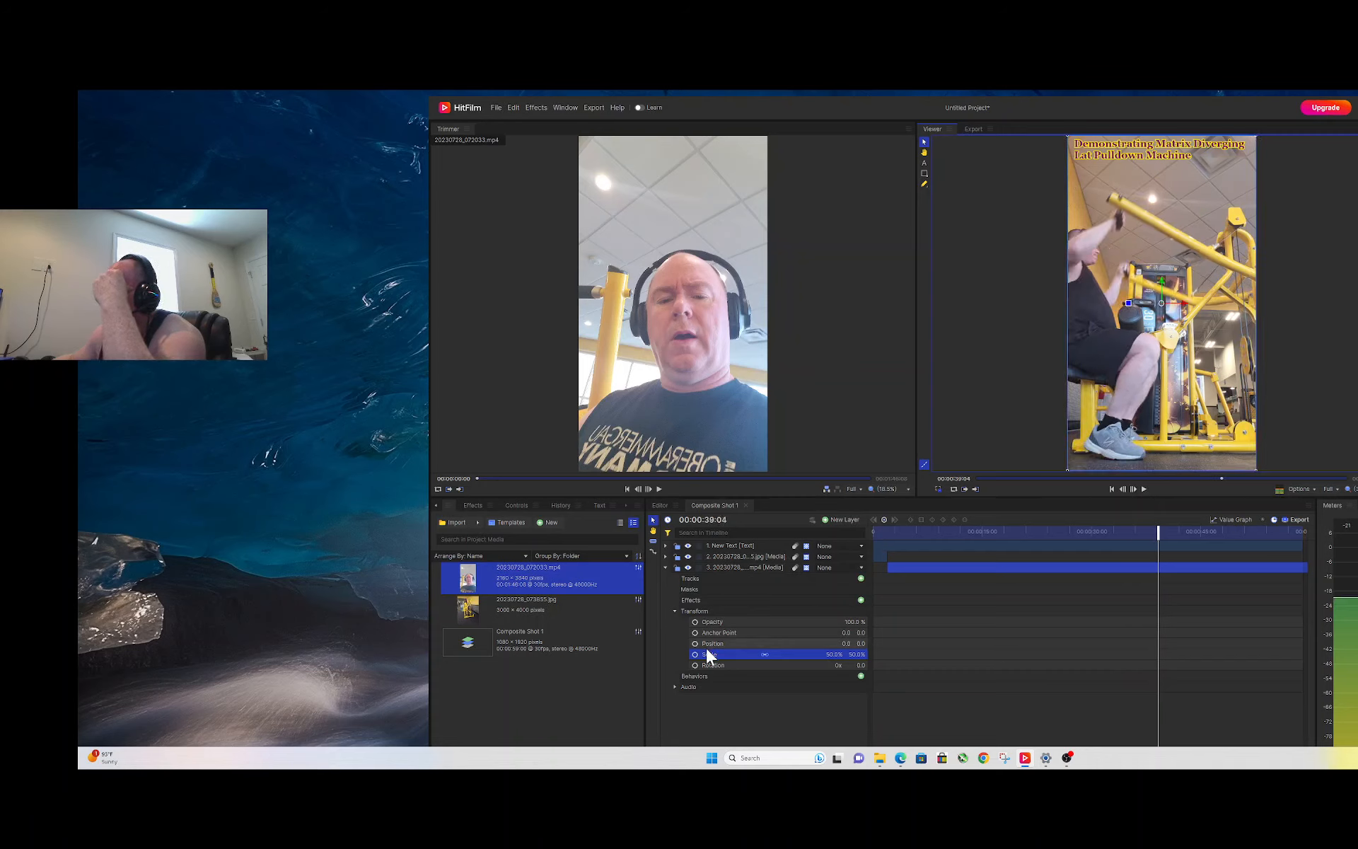
click(652, 540)
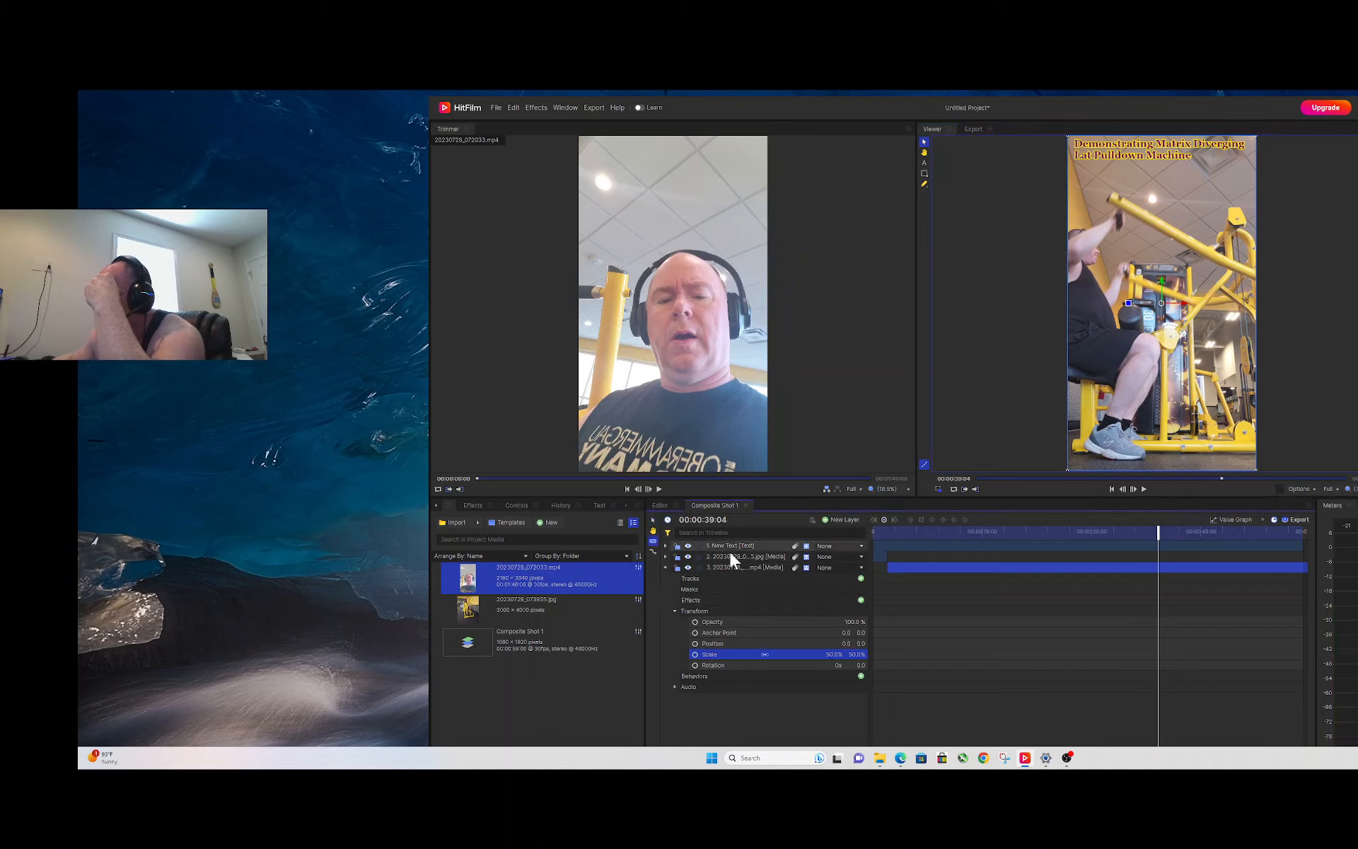
click(1153, 568)
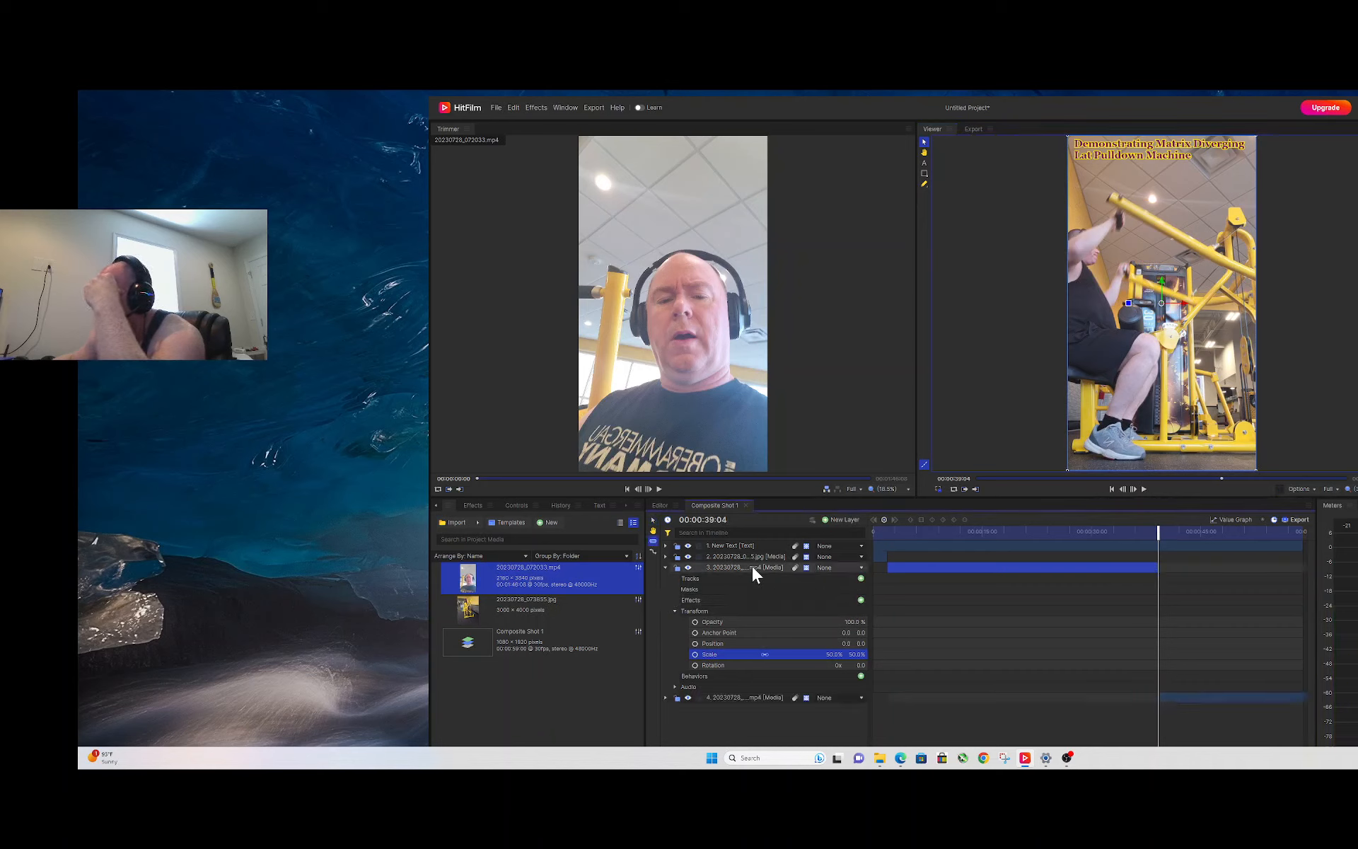
click(665, 568)
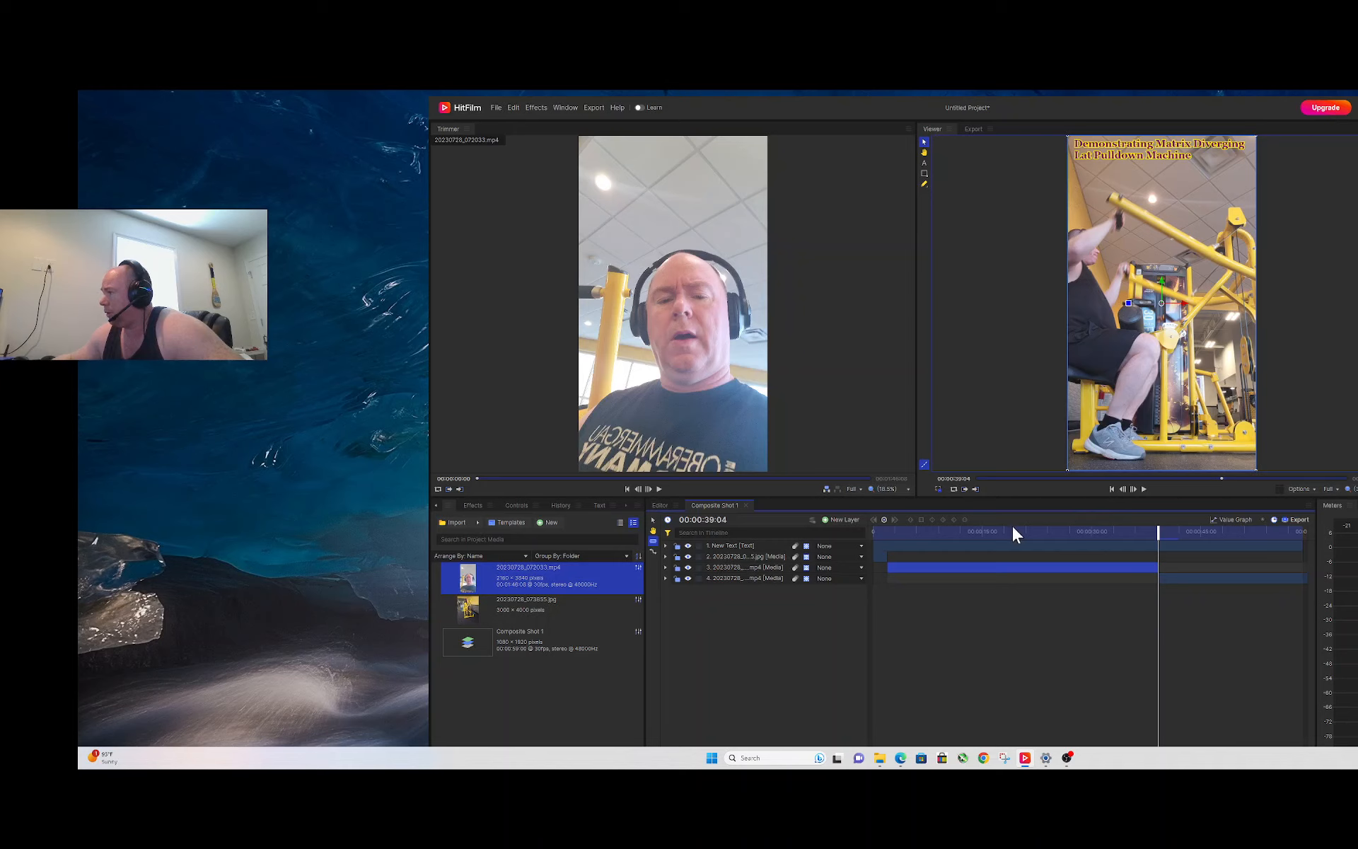
- Set the audio level of the video segment after the cut to -60 dB and collapse its properties
click(665, 578)
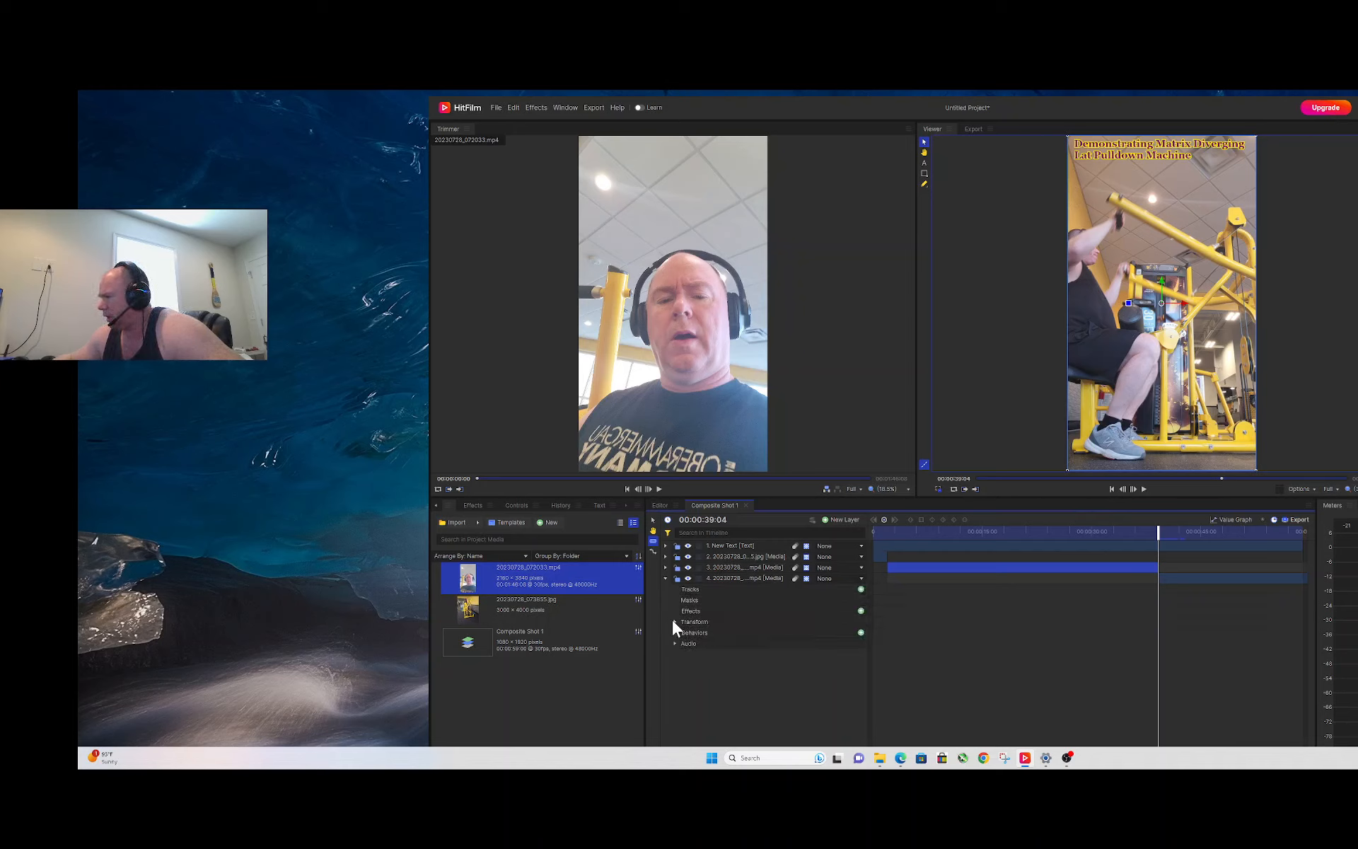
click(674, 643)
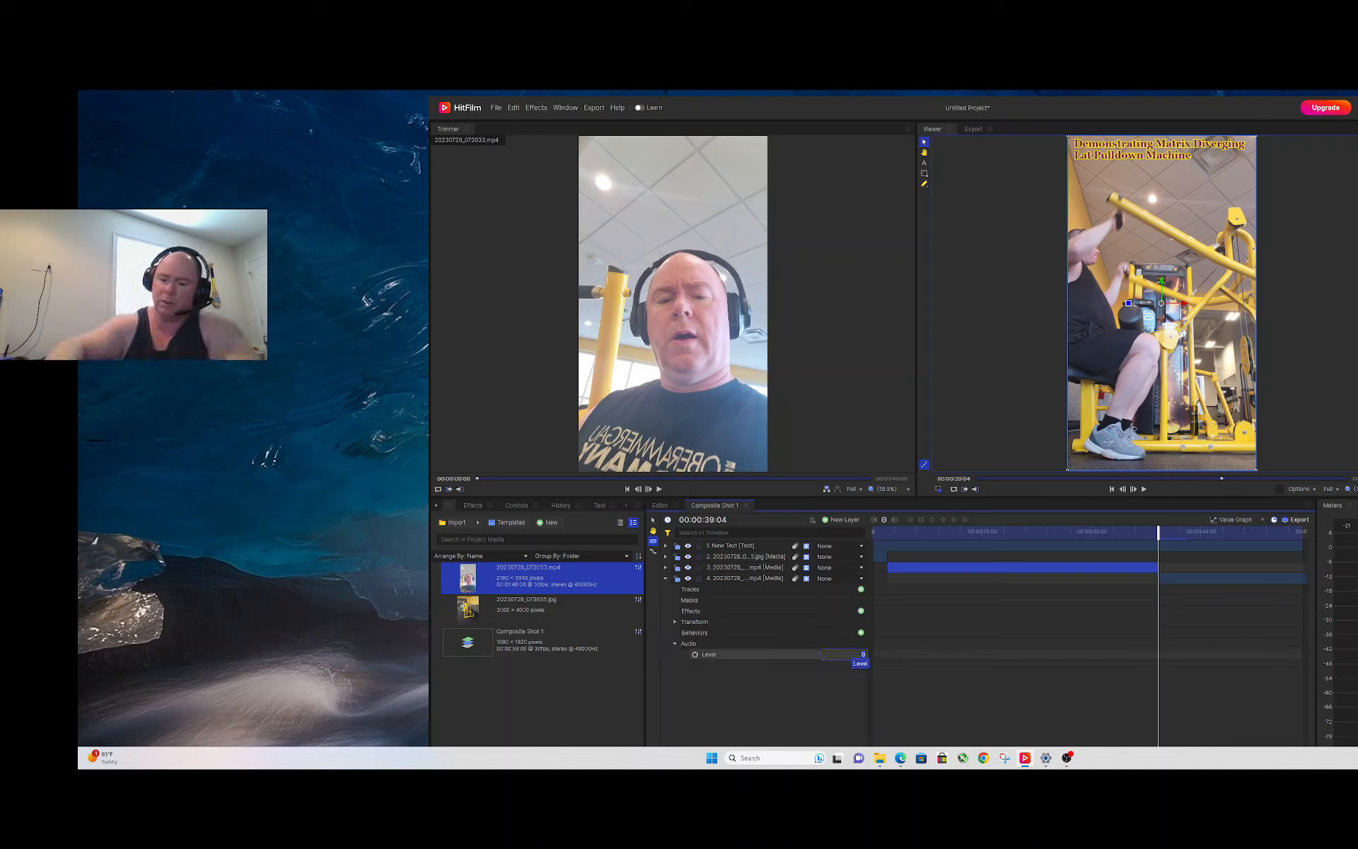
click(854, 655)
text(-60)
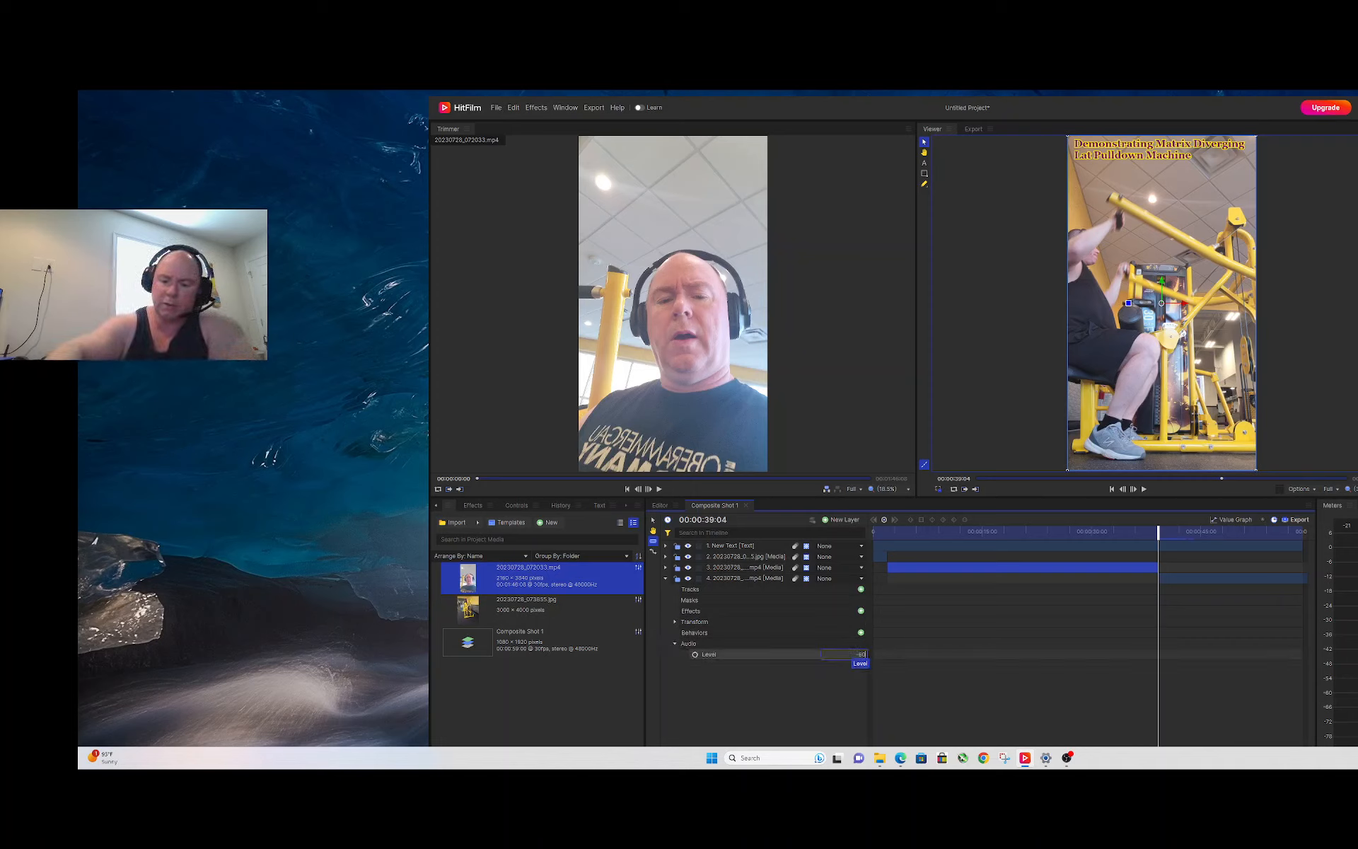
key(Return)
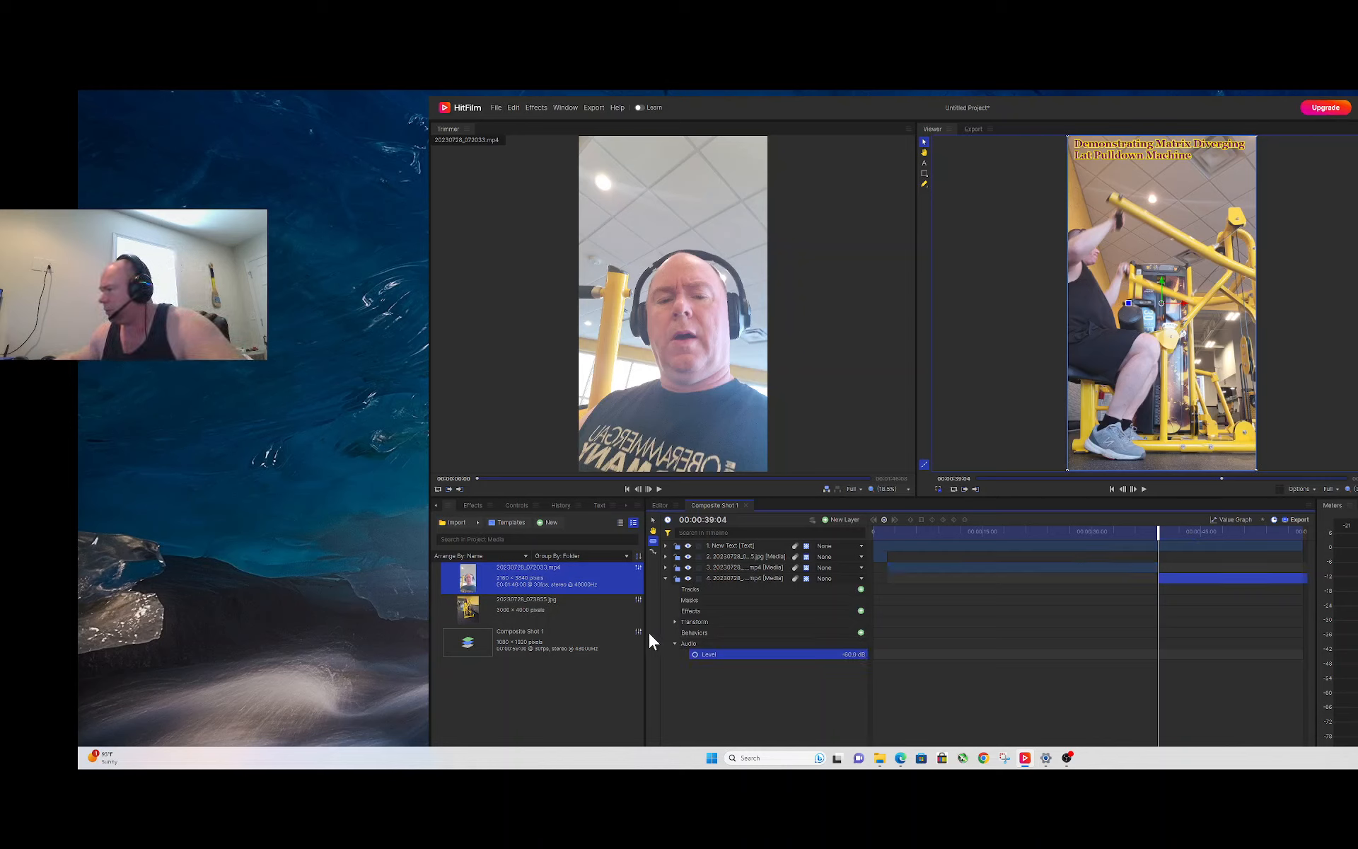
click(673, 642)
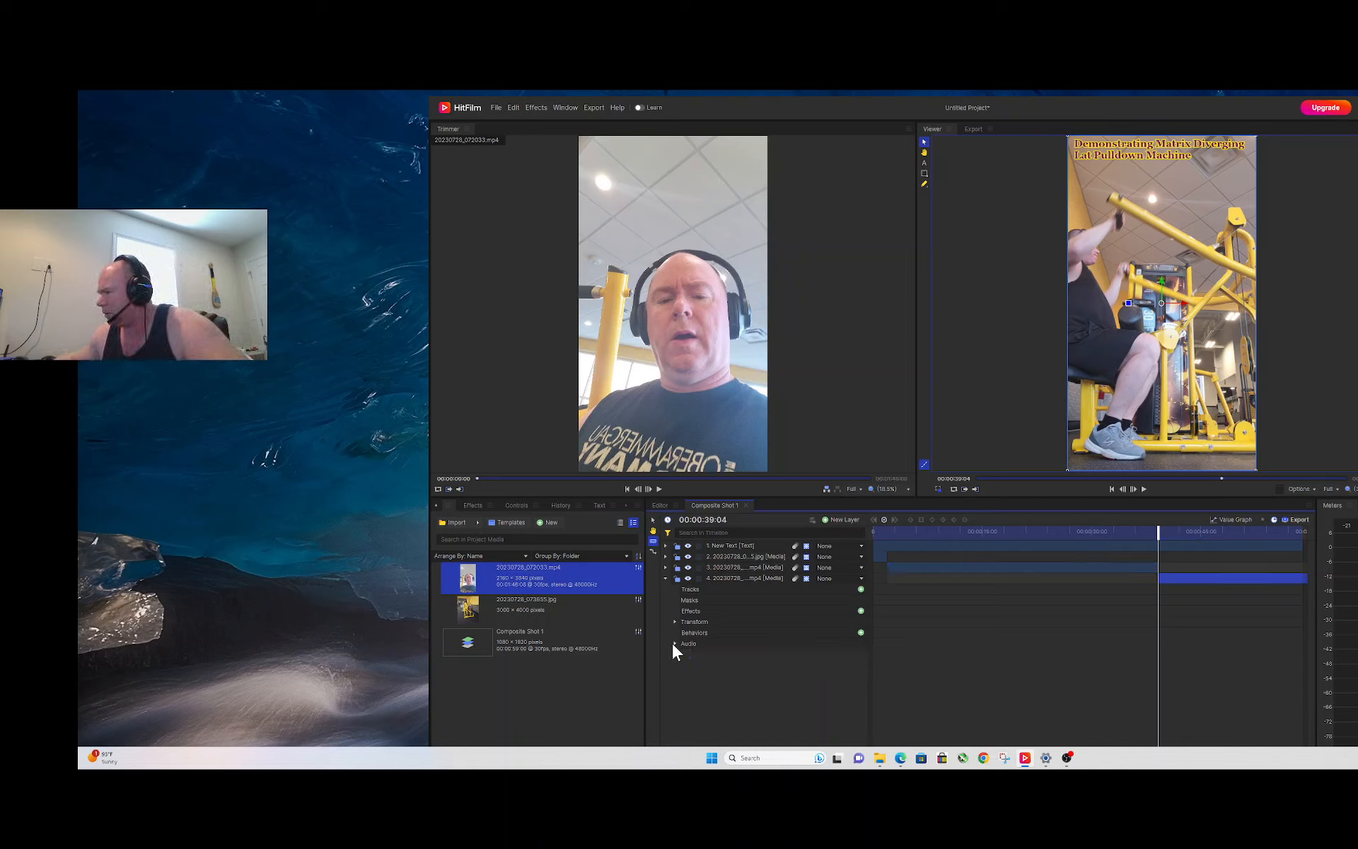
click(665, 578)
- Adjust the audio level of the video segment before the cut and collapse that segment's properties
click(665, 567)
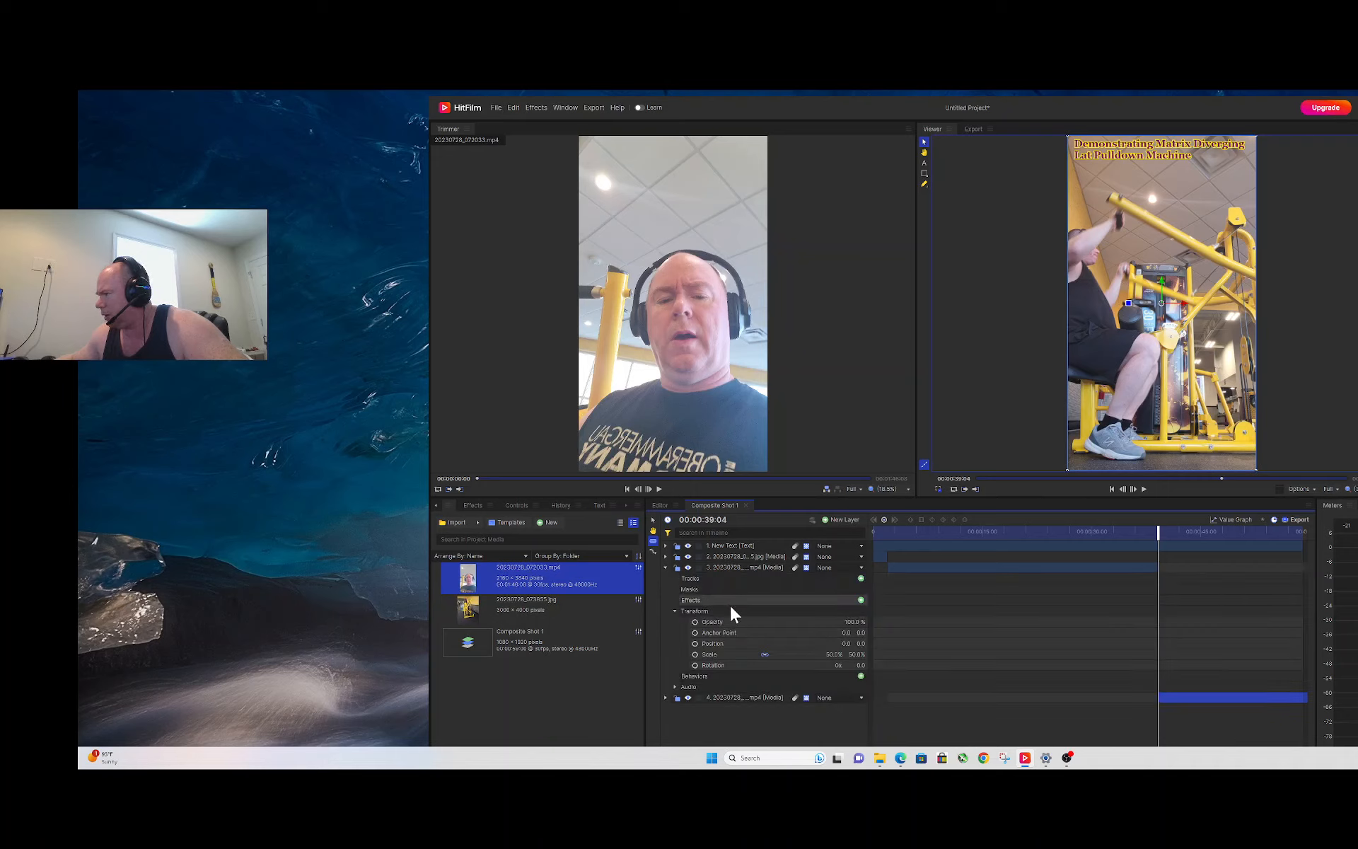
click(665, 567)
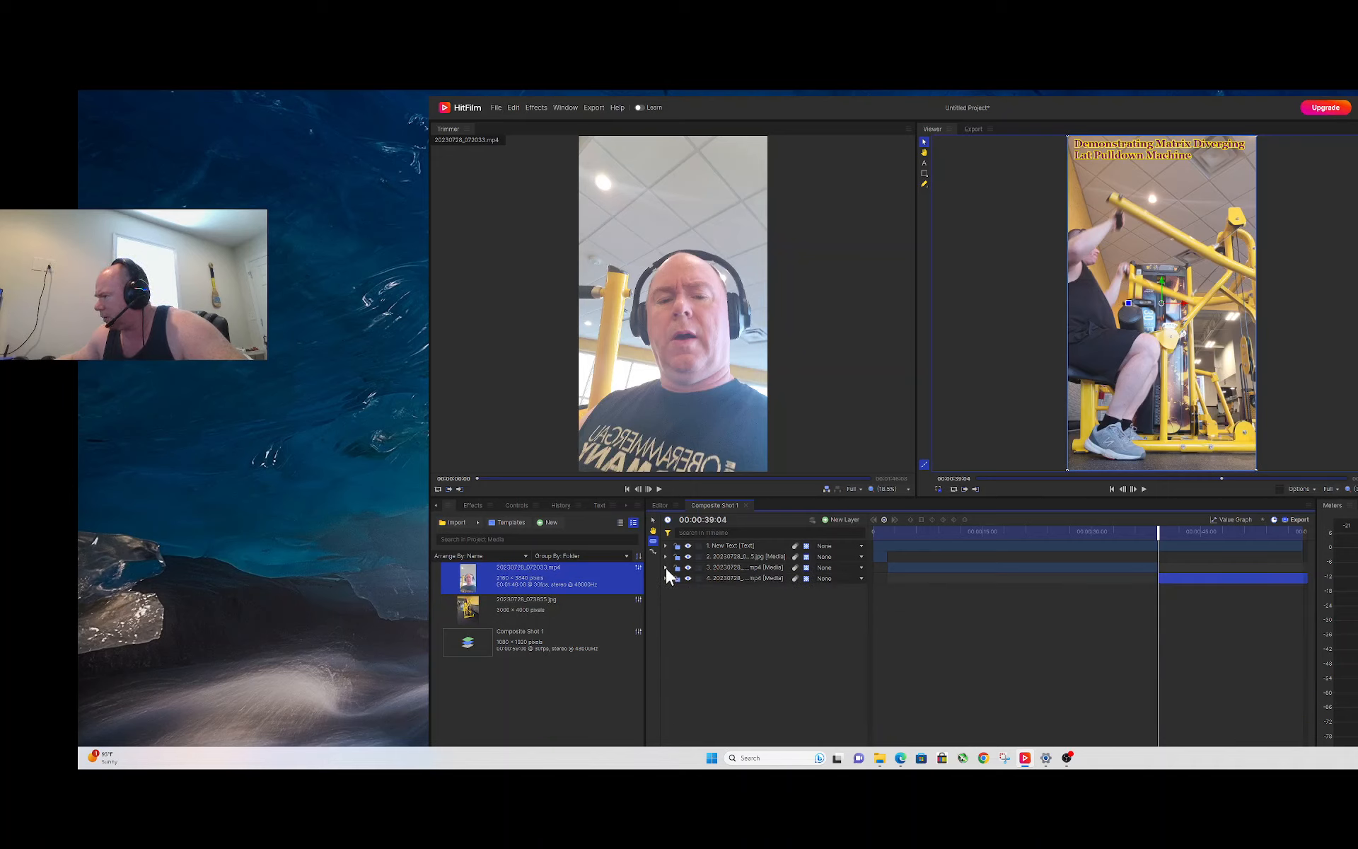
click(664, 567)
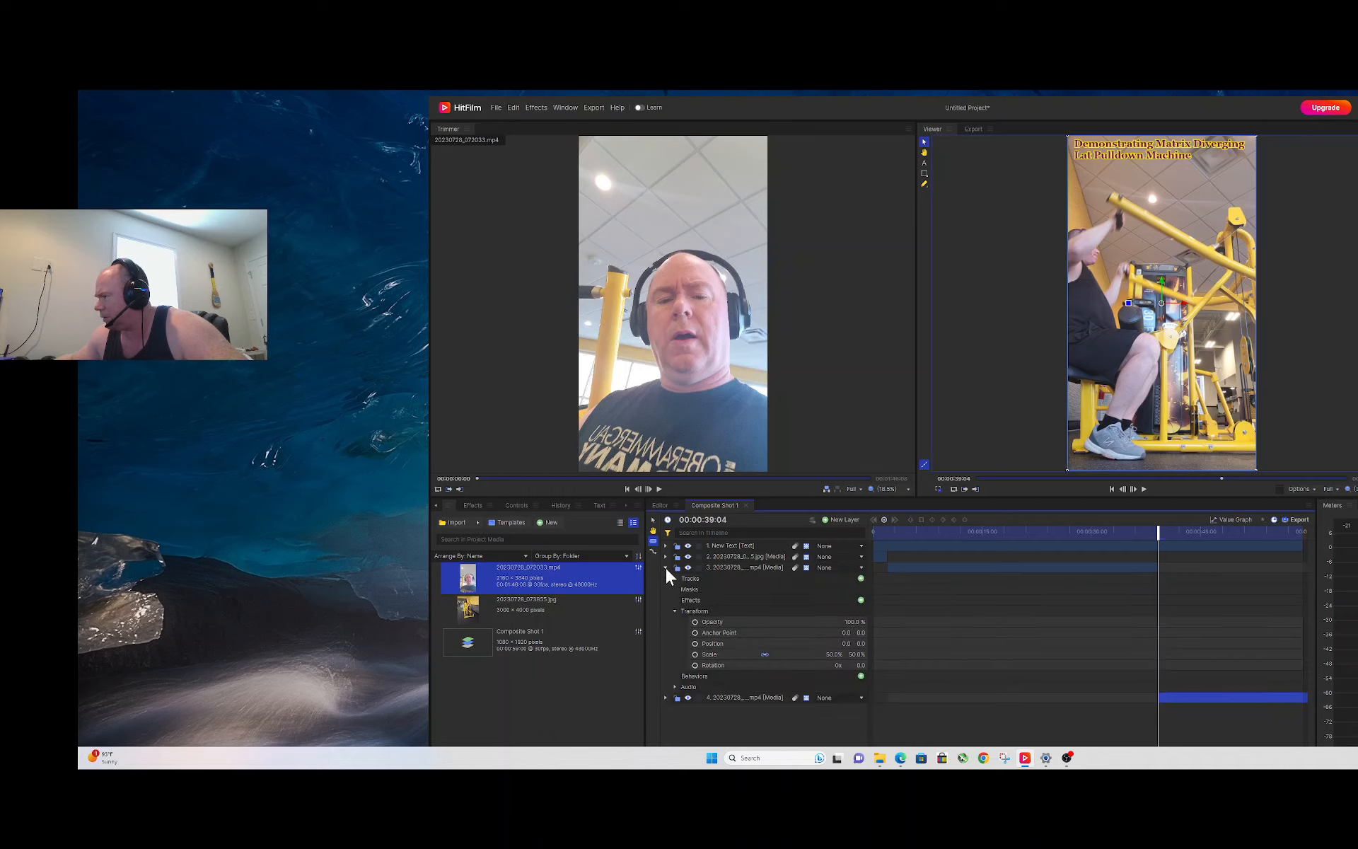
click(674, 687)
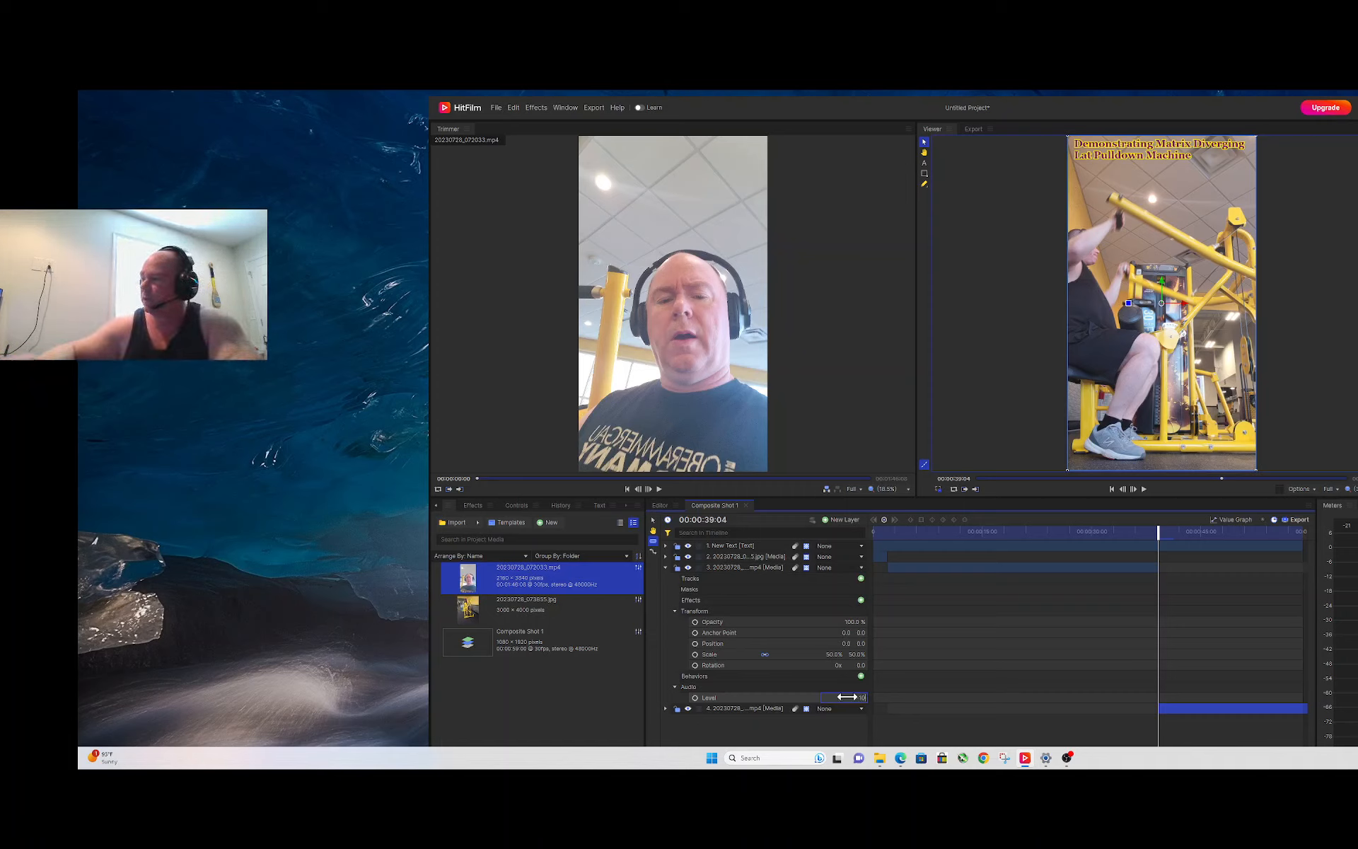
key(Return)
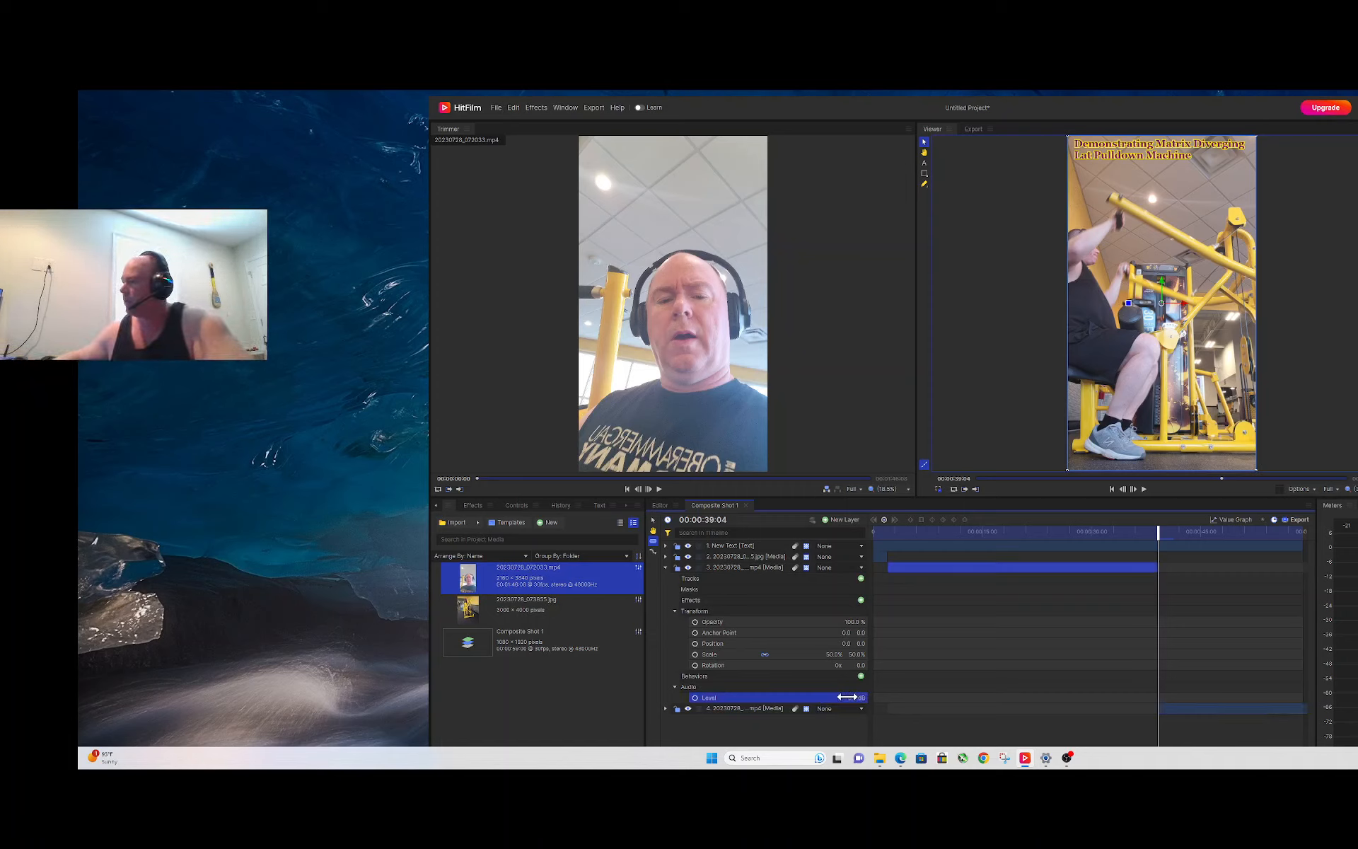
click(665, 568)
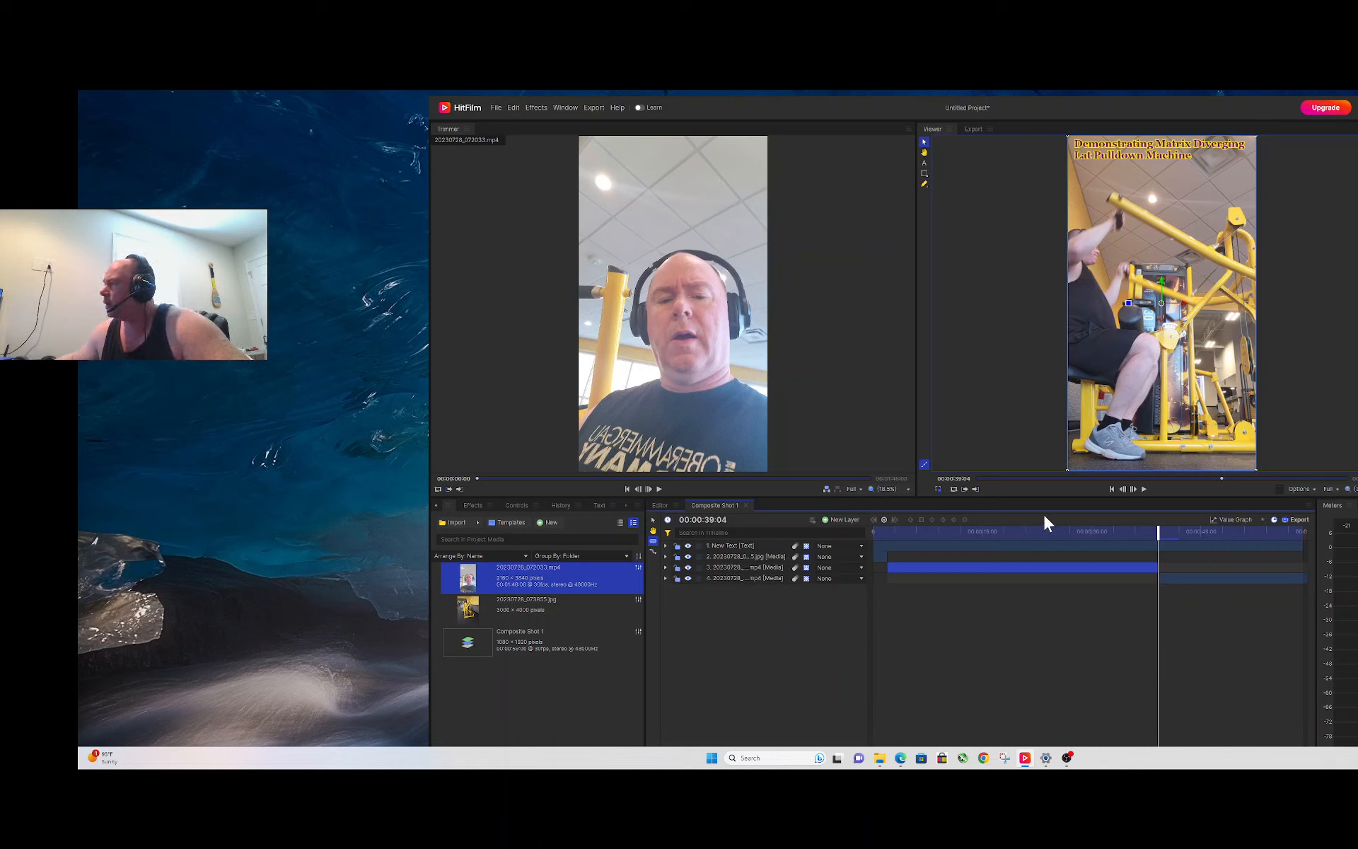
- Play the composite from the start, skip to 00:00:37:06, and play across the cut to 00:00:47:29 to check the audio
click(1111, 489)
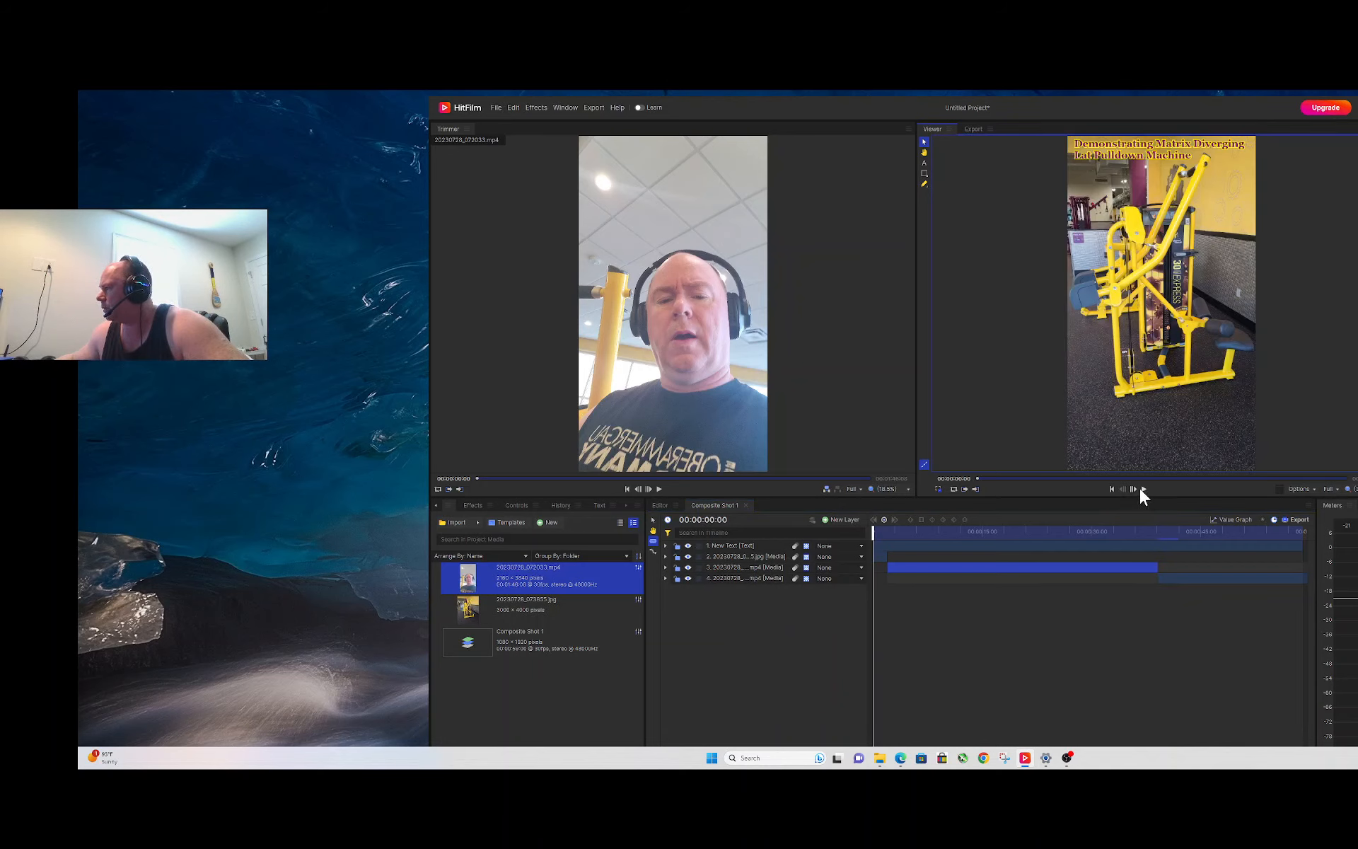
click(1144, 489)
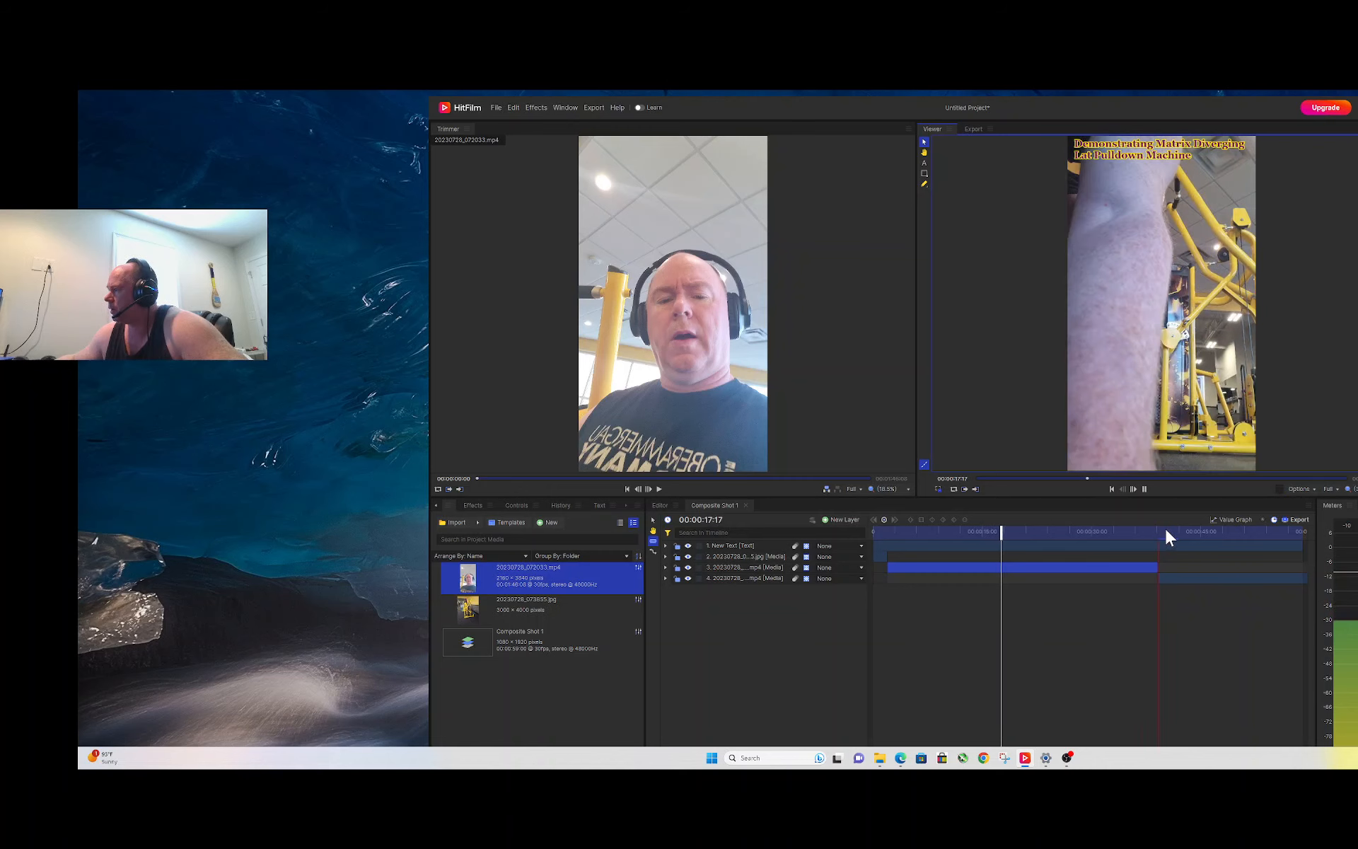
drag(1165, 531, 1143, 529)
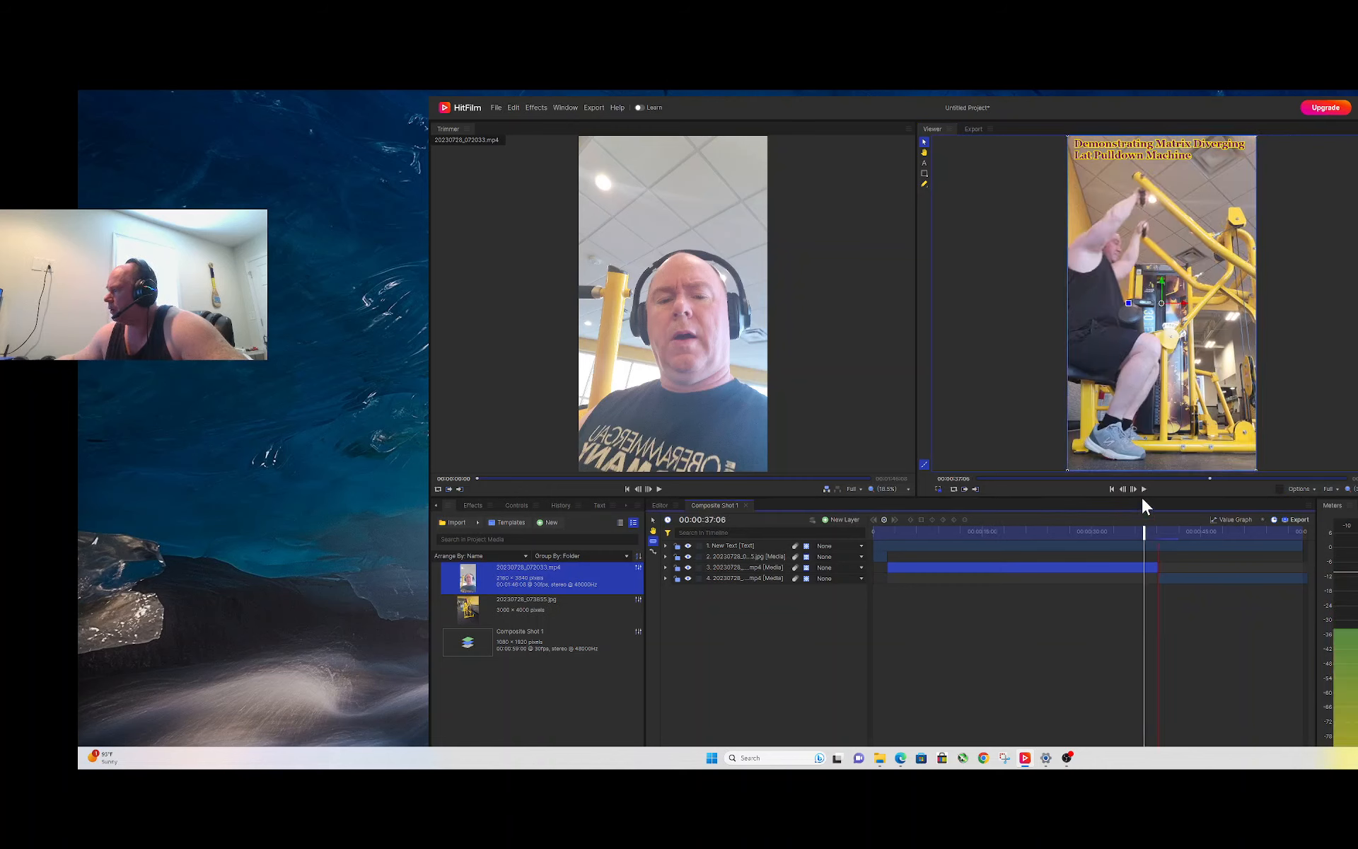
click(1144, 489)
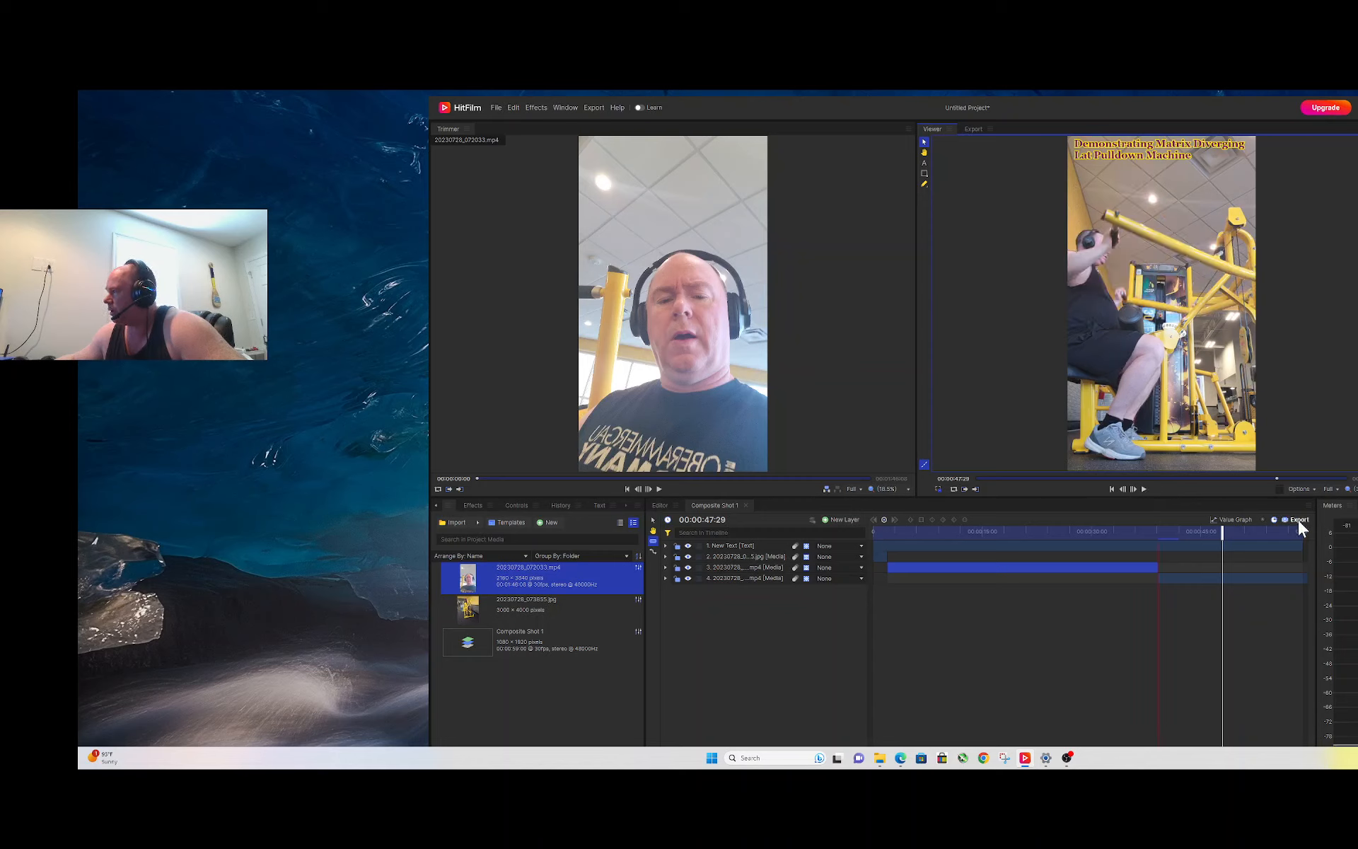
- Set the default export preset to Vertical Video (TikTok, Reels, etc) and export the composite shot's contents immediately
click(971, 129)
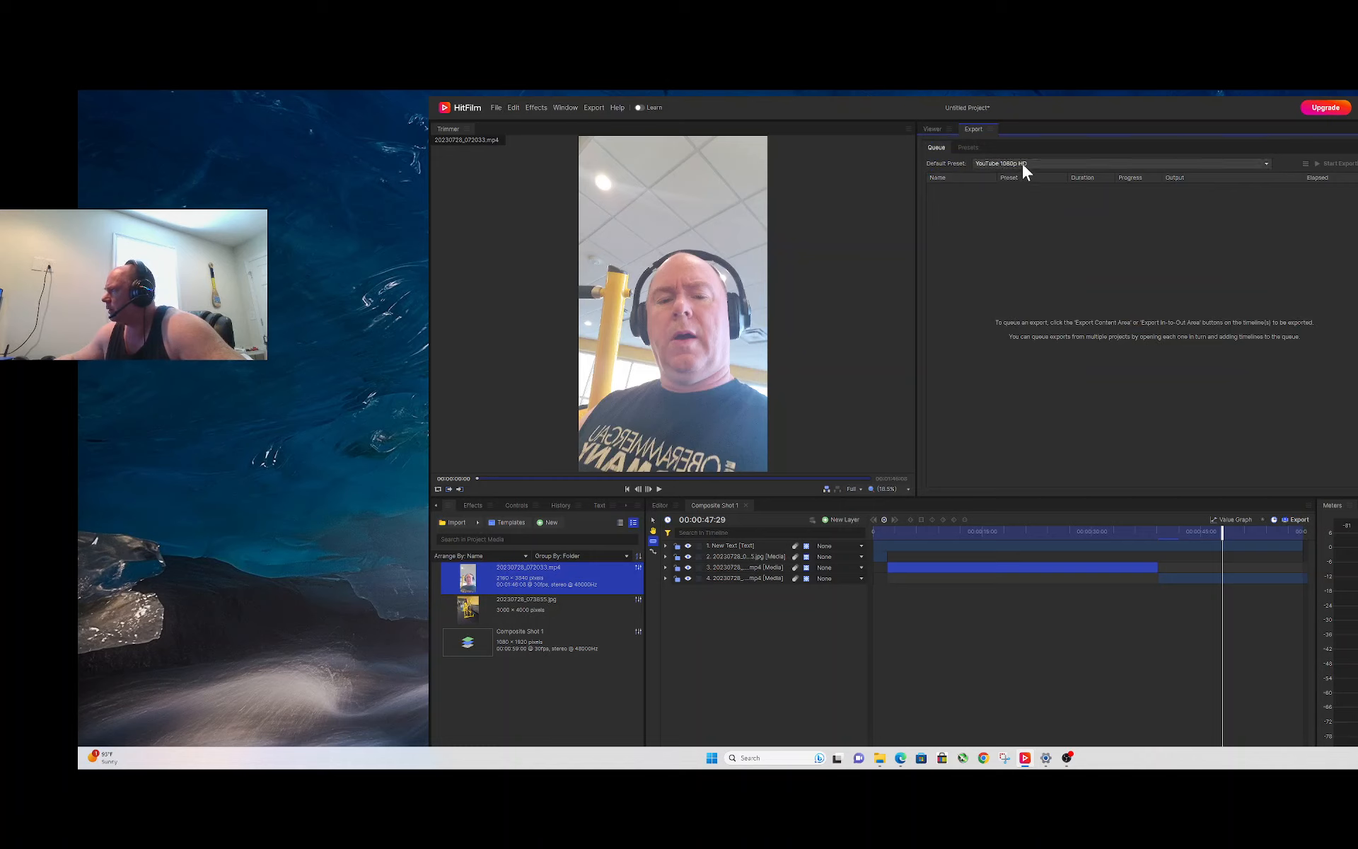
click(1006, 162)
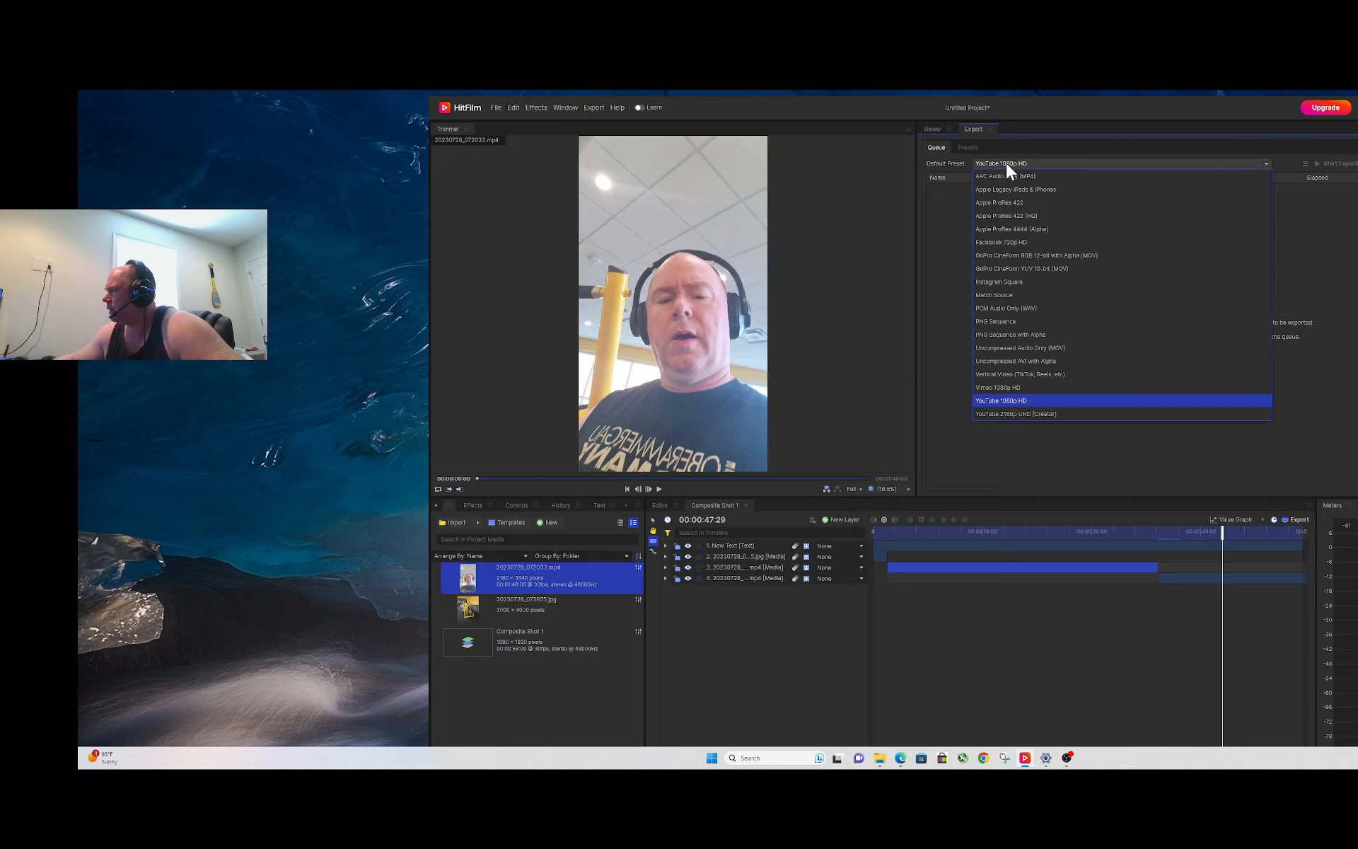
click(1063, 373)
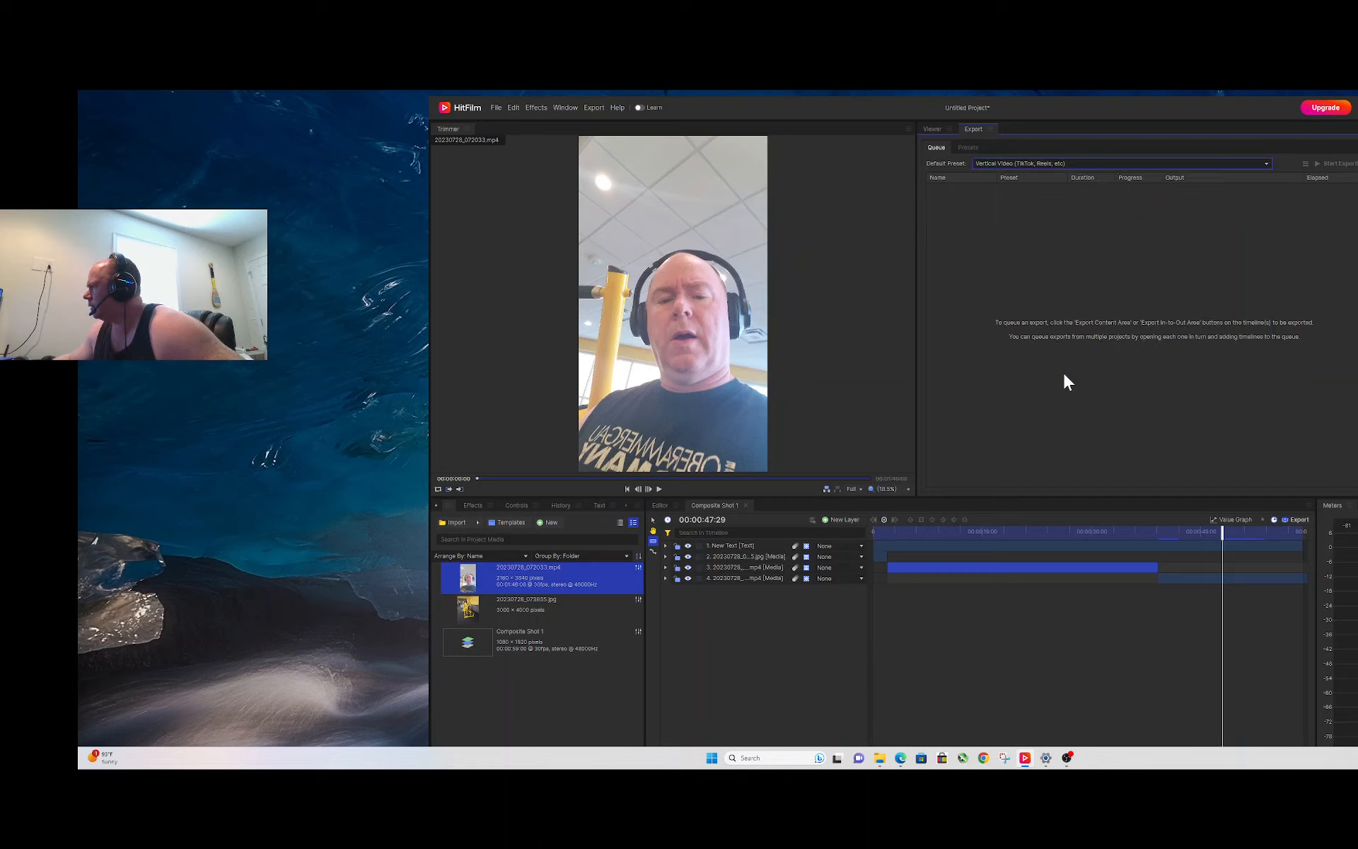
click(1297, 519)
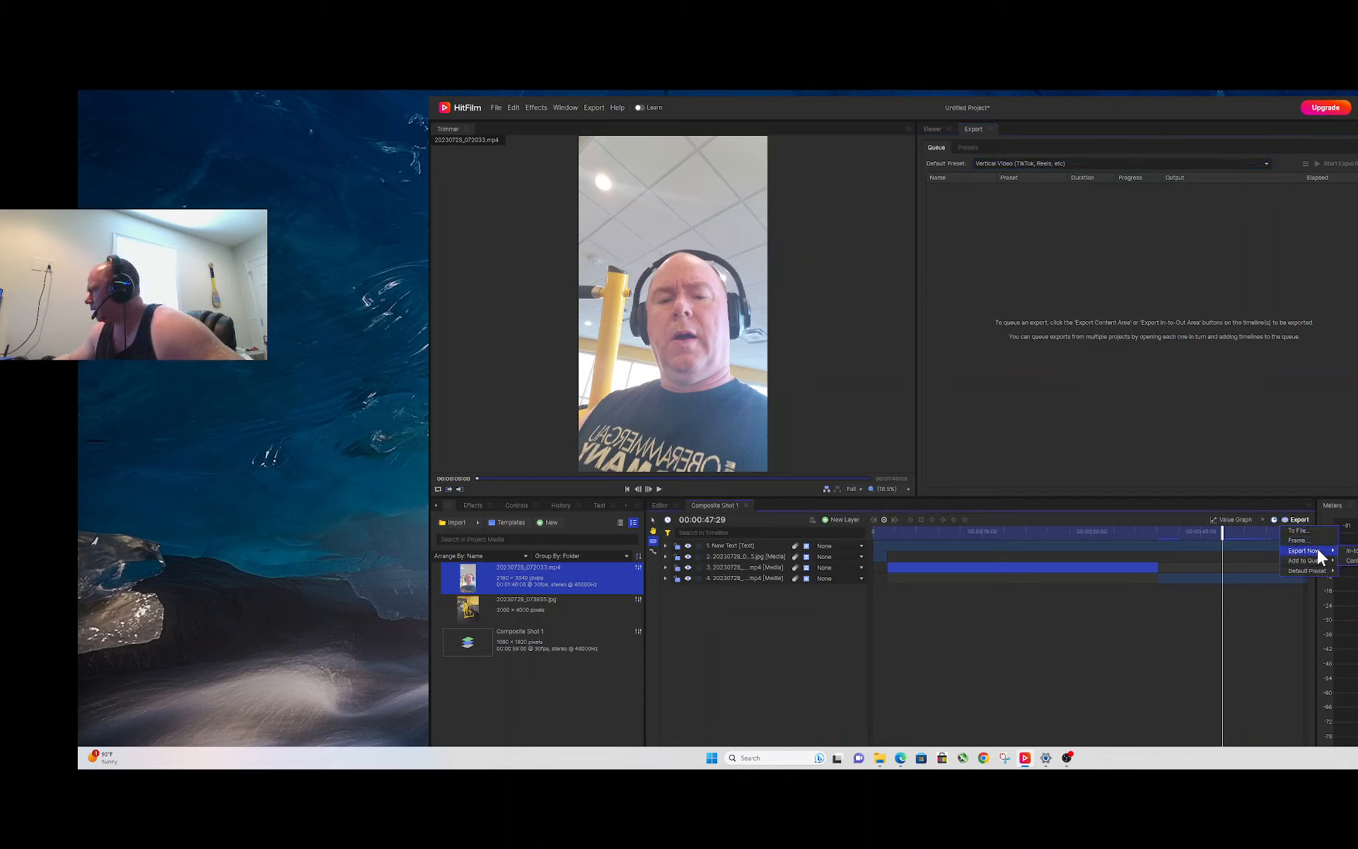
click(1352, 560)
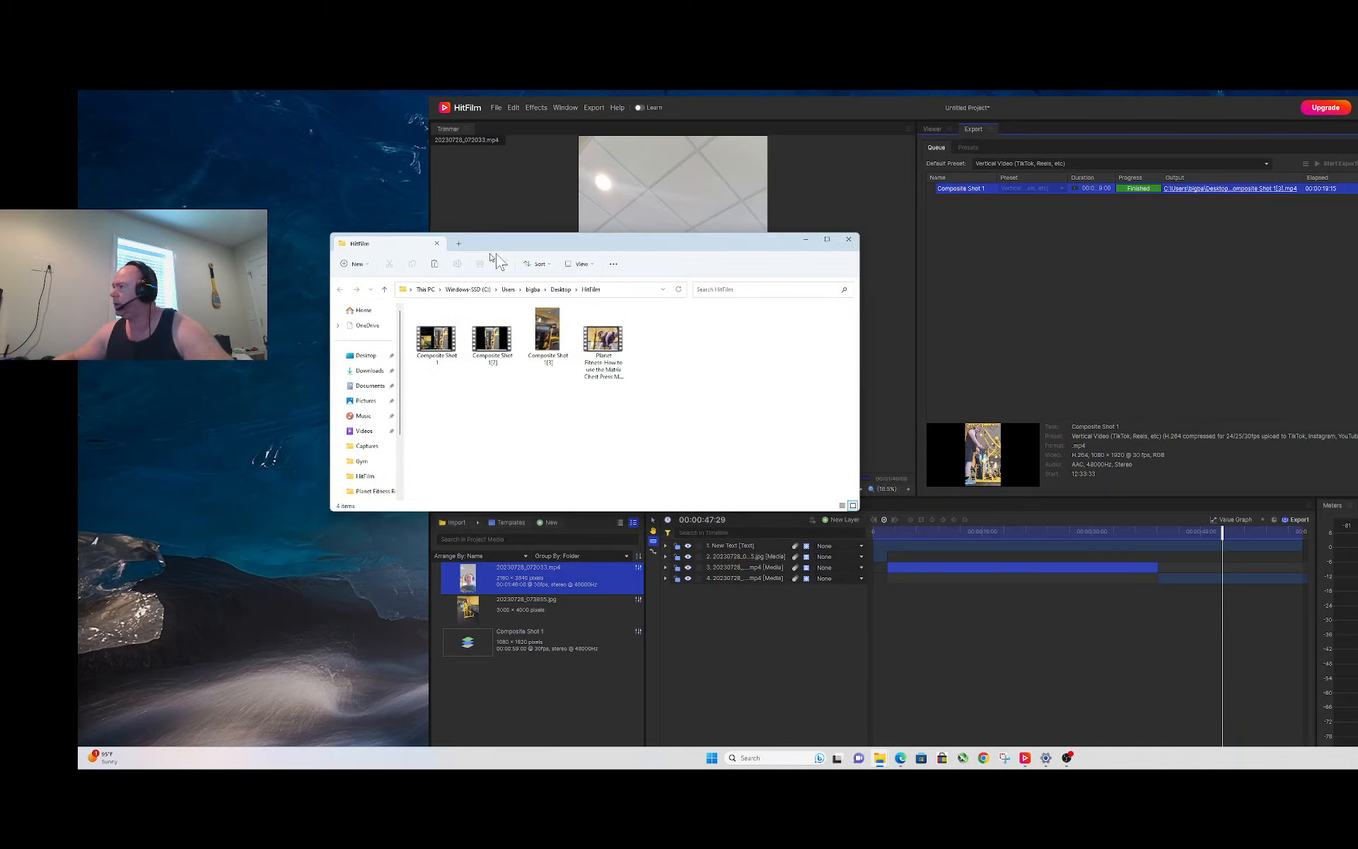
- Play the exported Composite Shot 1[3] from the HitFilm folder, skip ahead past the cut, pause at 0:00:51, and close the player
drag(707, 271, 731, 271)
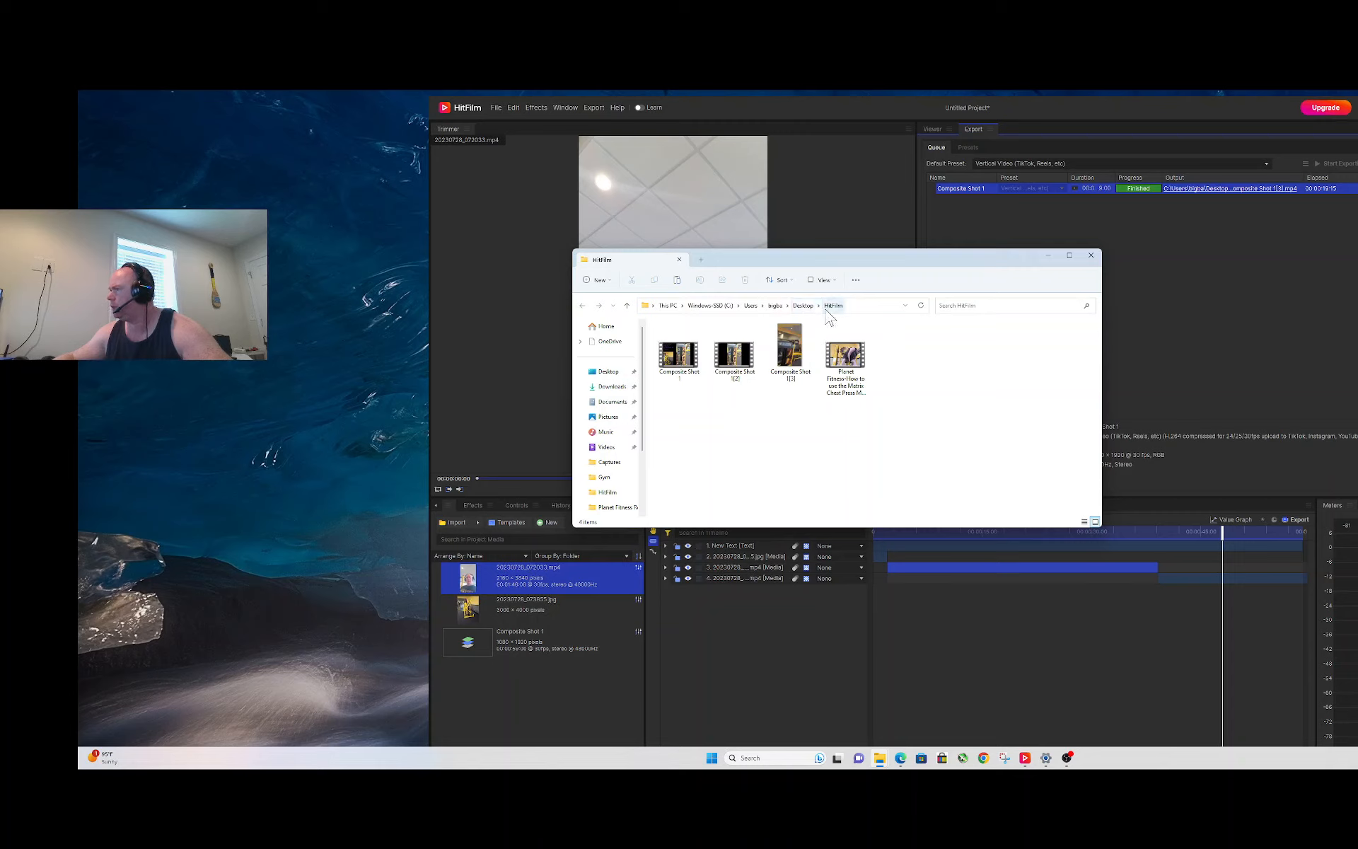
click(797, 362)
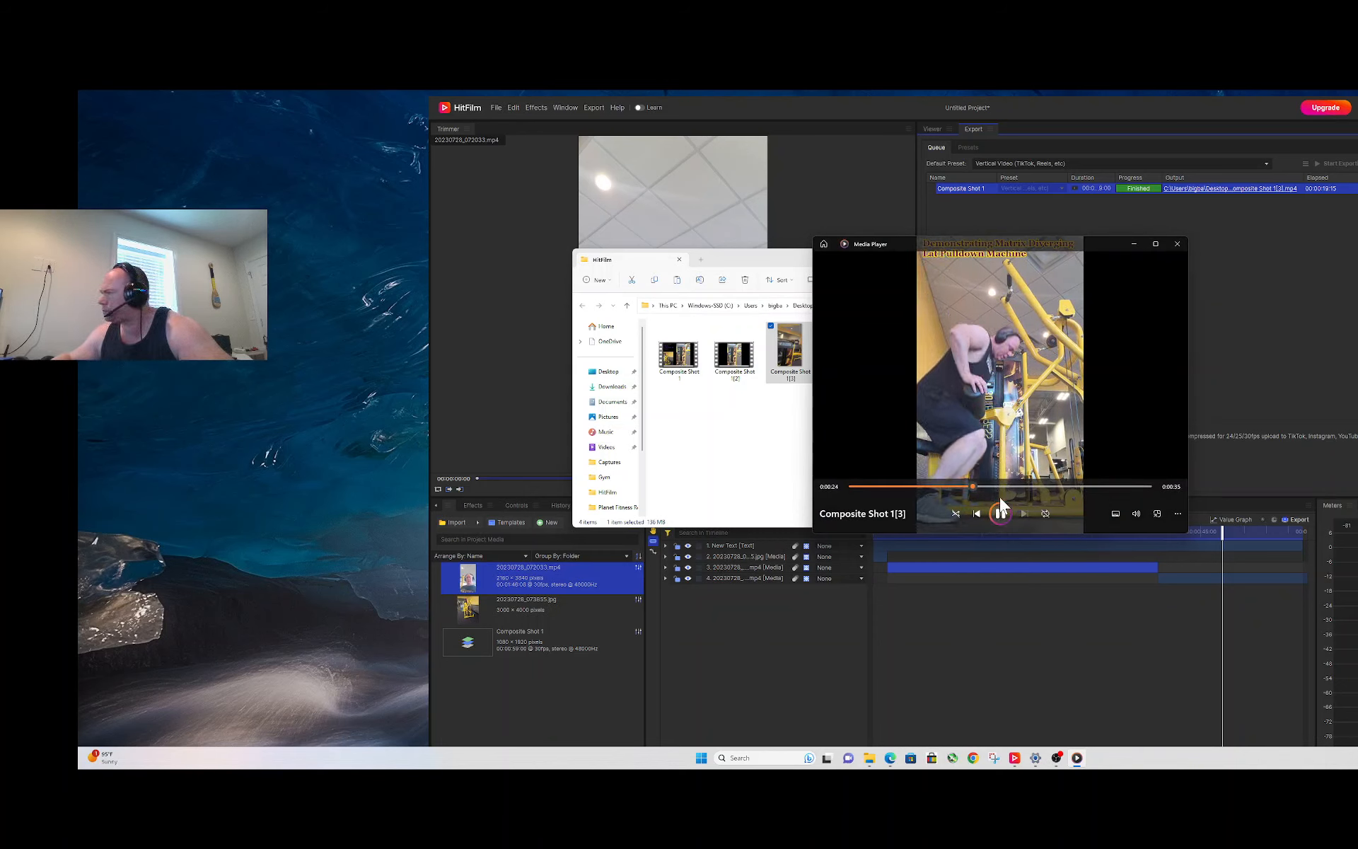
click(1063, 487)
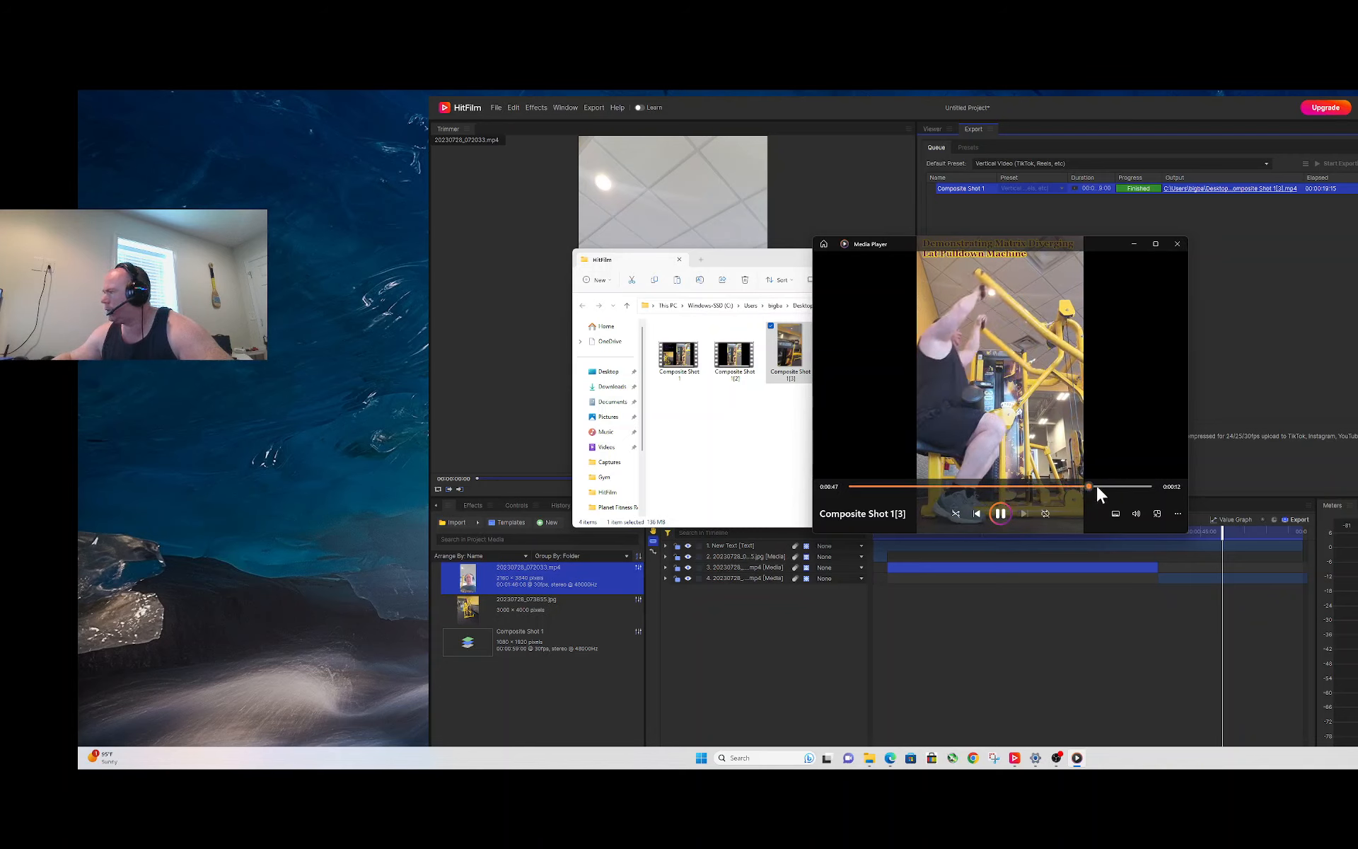
click(1101, 486)
click(999, 514)
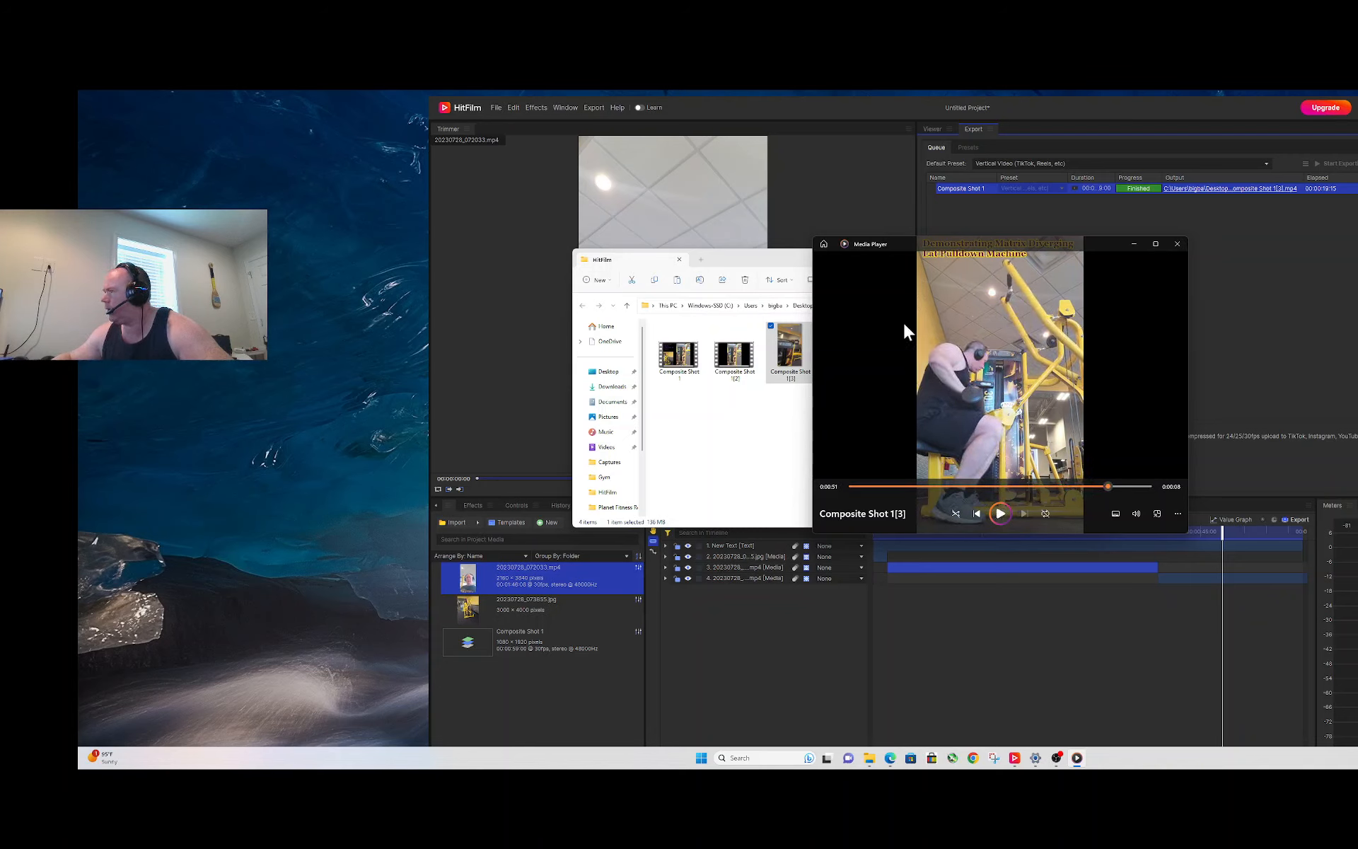
click(1176, 244)
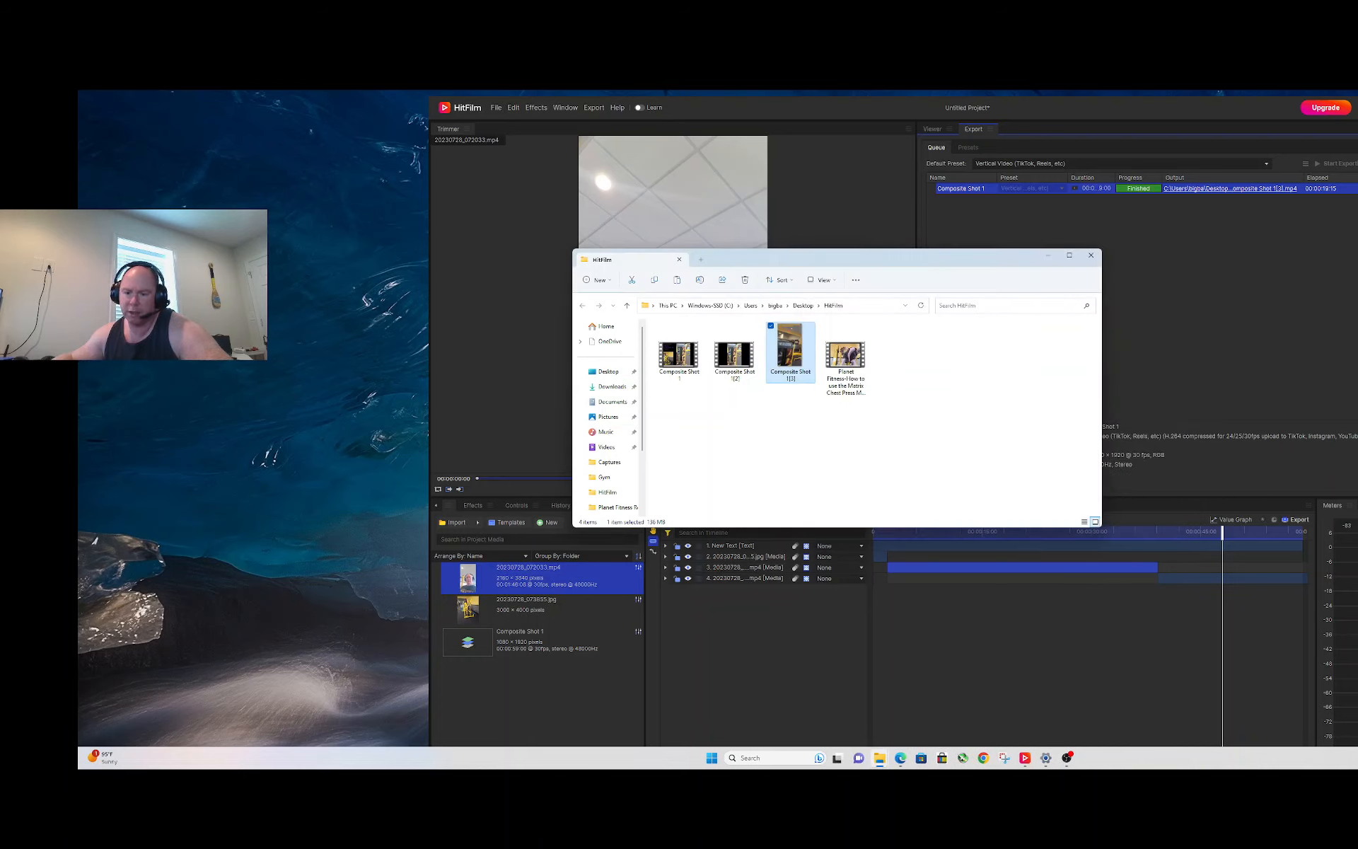